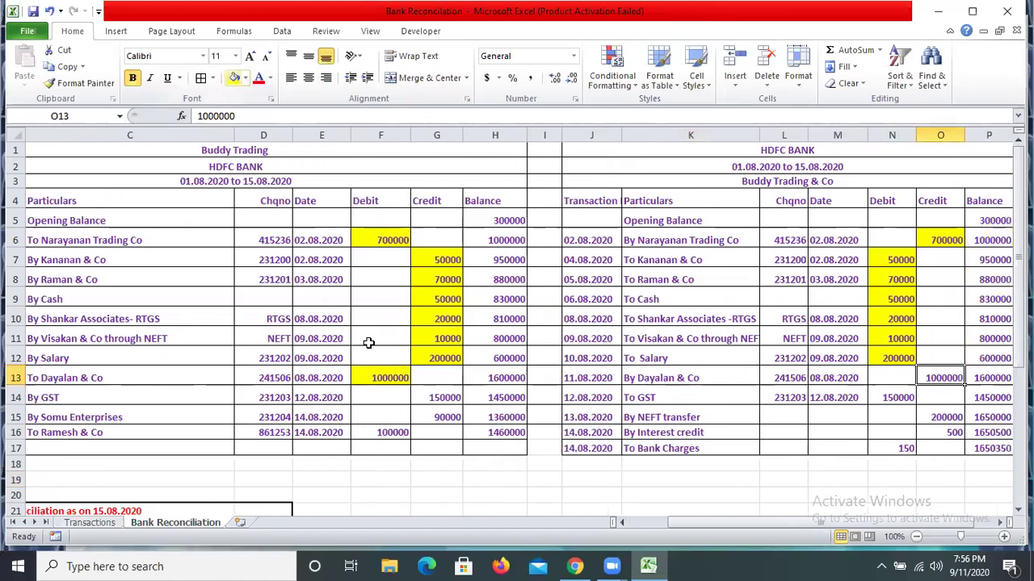
# Fill the matched amounts yellow: the bank credit in O13 and the GST entries in G14 and N14.
pyautogui.press('F4')
pyautogui.click(428, 404)
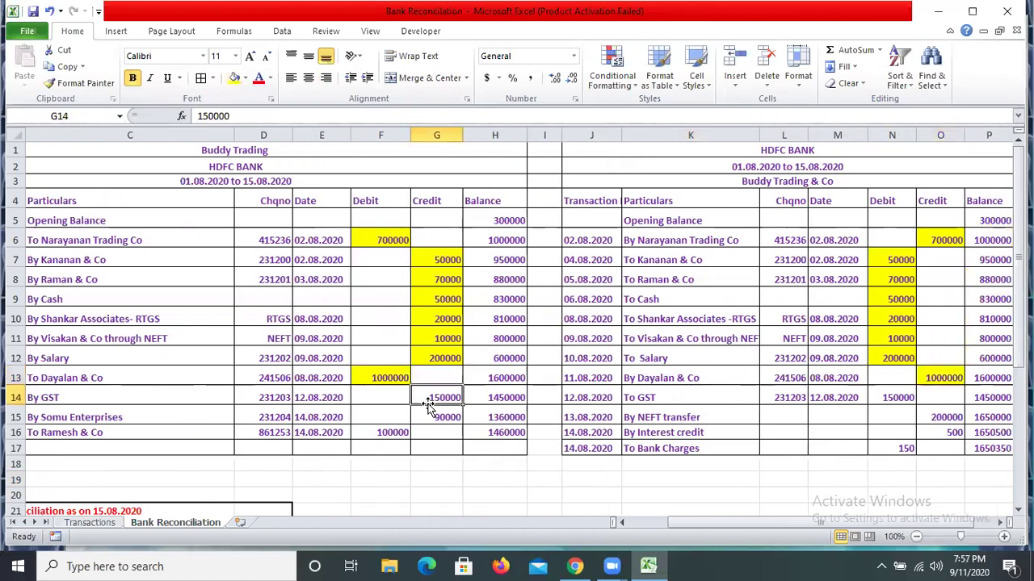
pyautogui.click(234, 78)
pyautogui.click(892, 397)
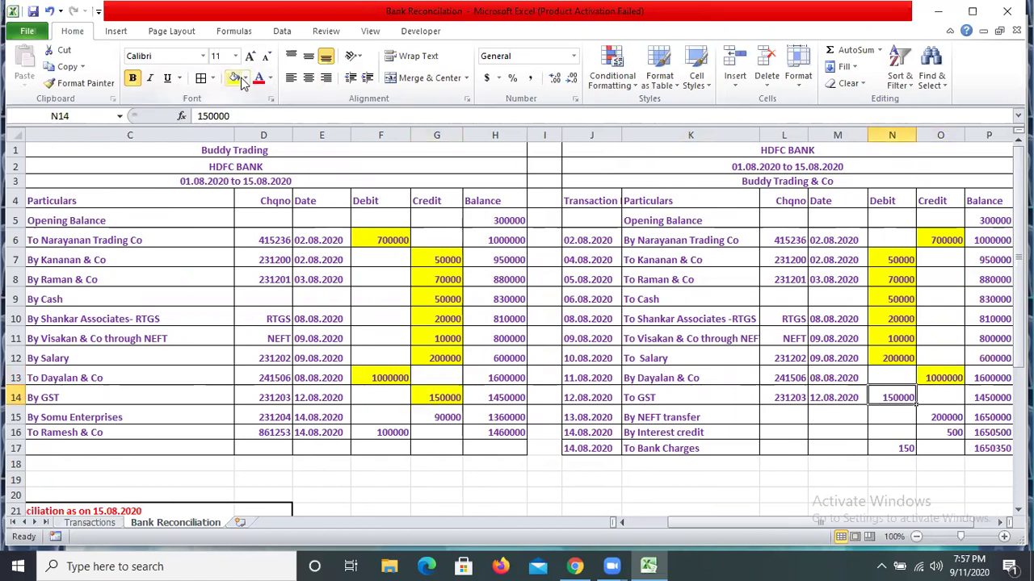
pyautogui.press('F4')
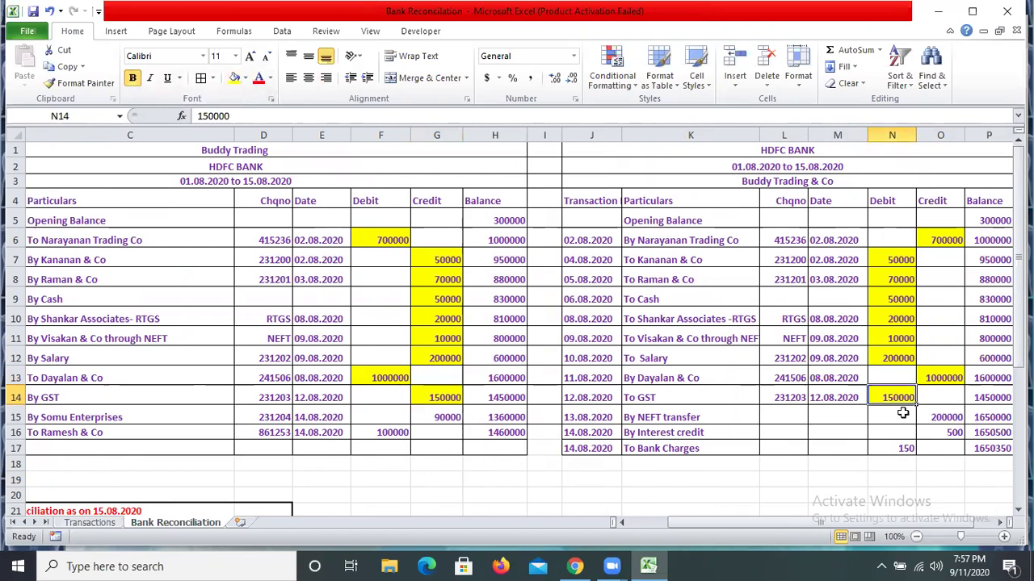
# Compare the Somu Enterprises cheque payment in row 15 of the bank book with the bank statement entries.
pyautogui.click(449, 417)
pyautogui.press('Left')
pyautogui.press('Left')
pyautogui.press('Left')
pyautogui.press('Left')
pyautogui.press('Left')
pyautogui.press('Left')
pyautogui.press('Right')
pyautogui.press('Right')
pyautogui.press('Right')
pyautogui.press('Right')
pyautogui.press('Right')
pyautogui.press('Right')
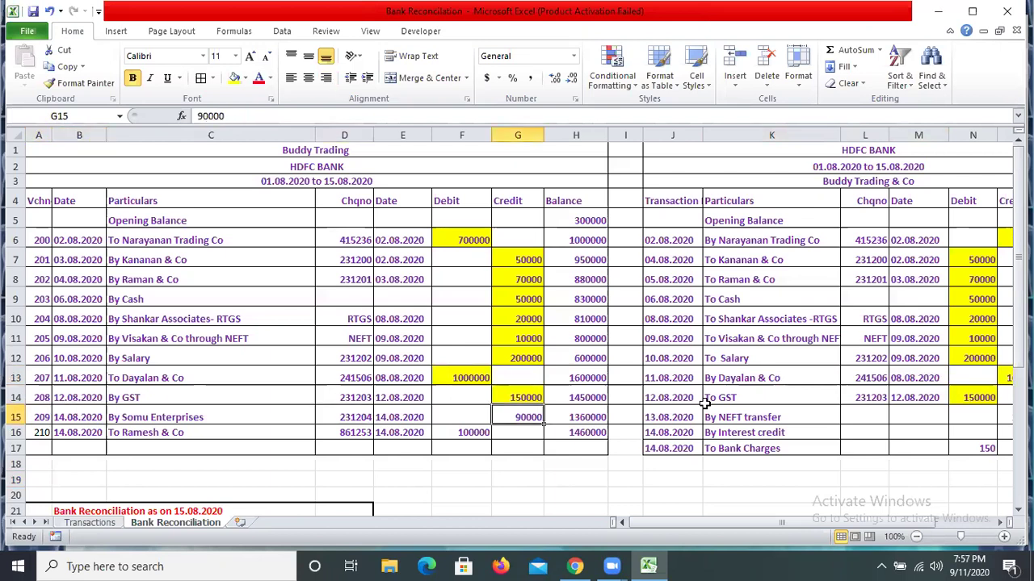
pyautogui.press('Left')
pyautogui.press('Left')
pyautogui.press('Left')
pyautogui.press('Left')
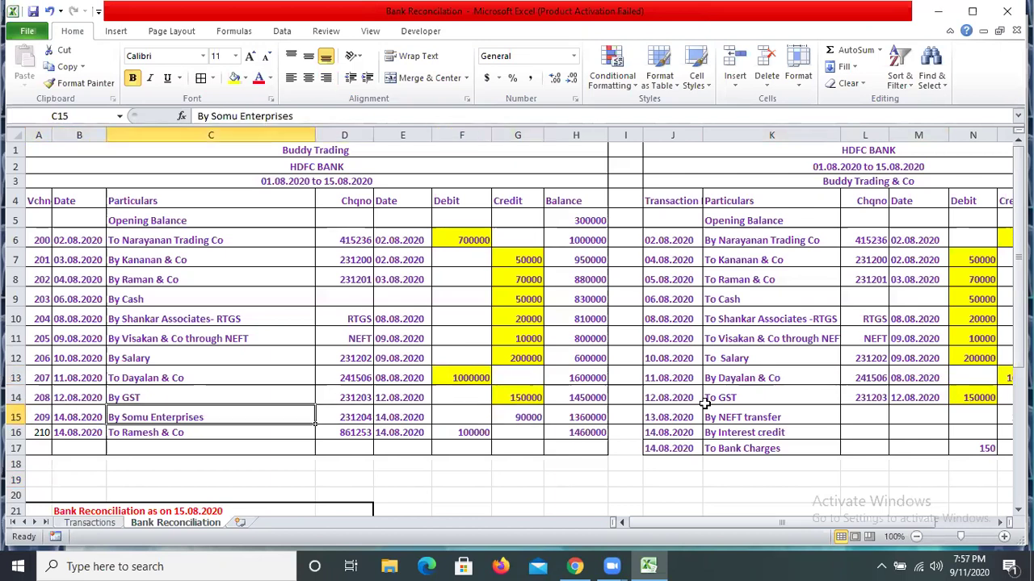
pyautogui.press('Right')
pyautogui.press('Right')
pyautogui.press('Right')
pyautogui.press('Right')
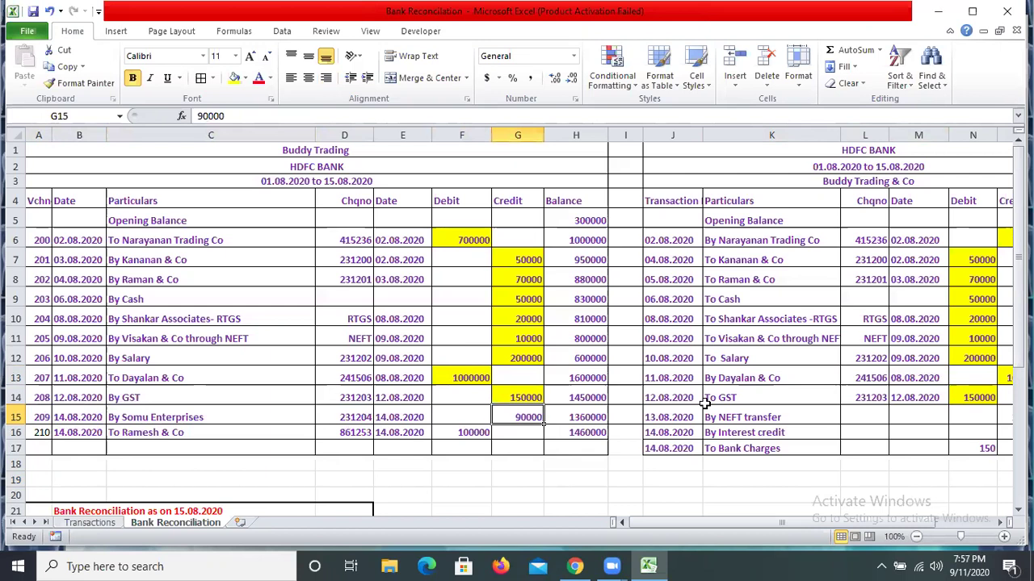
pyautogui.press('Right')
pyautogui.press('Right')
pyautogui.press('Right')
pyautogui.press('Right')
pyautogui.press('Right')
pyautogui.press('Right')
pyautogui.press('Right')
pyautogui.press('Right')
pyautogui.press('Right')
pyautogui.press('Left')
pyautogui.press('Down')
pyautogui.press('Left')
pyautogui.press('Down')
pyautogui.press('Left')
pyautogui.press('Left')
pyautogui.press('Up')
pyautogui.press('Up')
pyautogui.press('Left')
pyautogui.press('Left')
pyautogui.press('Left')
pyautogui.press('Left')
pyautogui.press('Left')
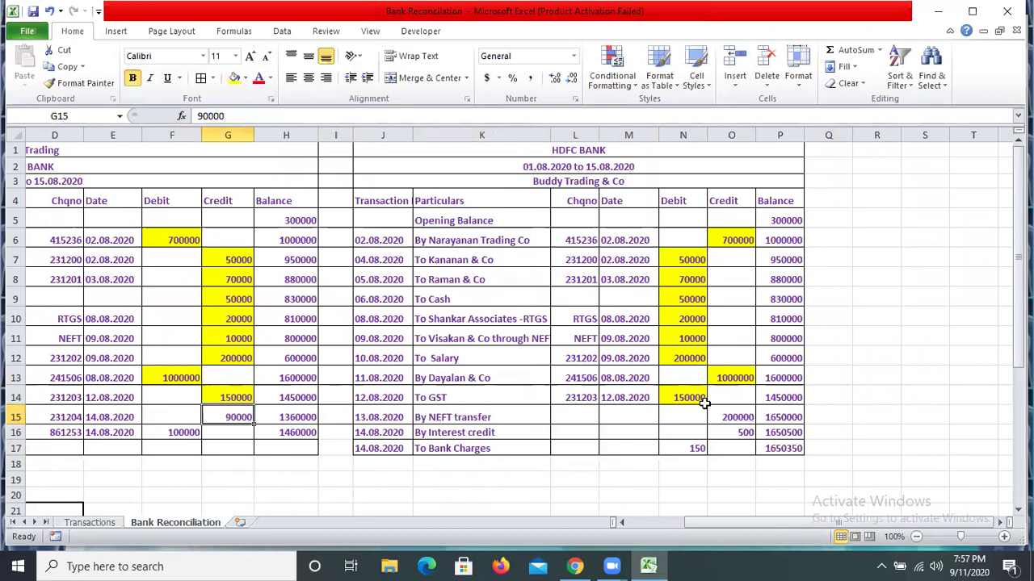
# Mark the Somu Enterprises credit amount in G15 with a purple fill and black text.
pyautogui.click(233, 77)
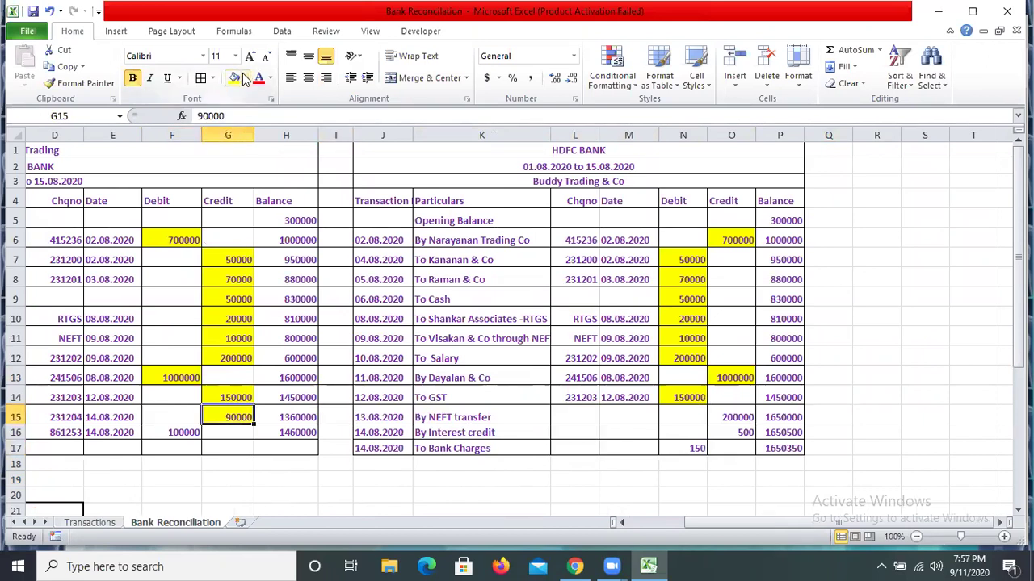
pyautogui.click(245, 78)
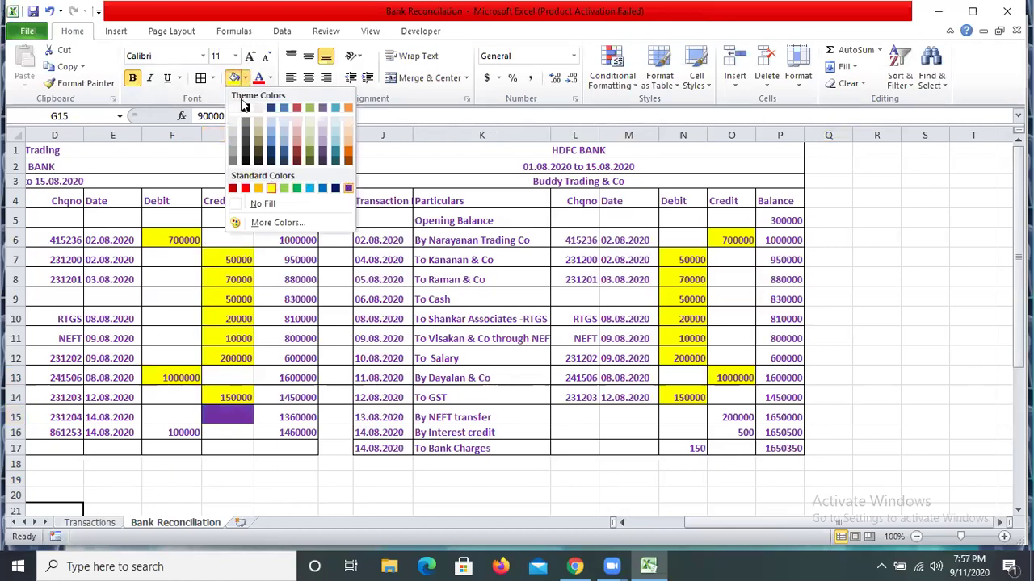
pyautogui.click(348, 188)
pyautogui.click(50, 11)
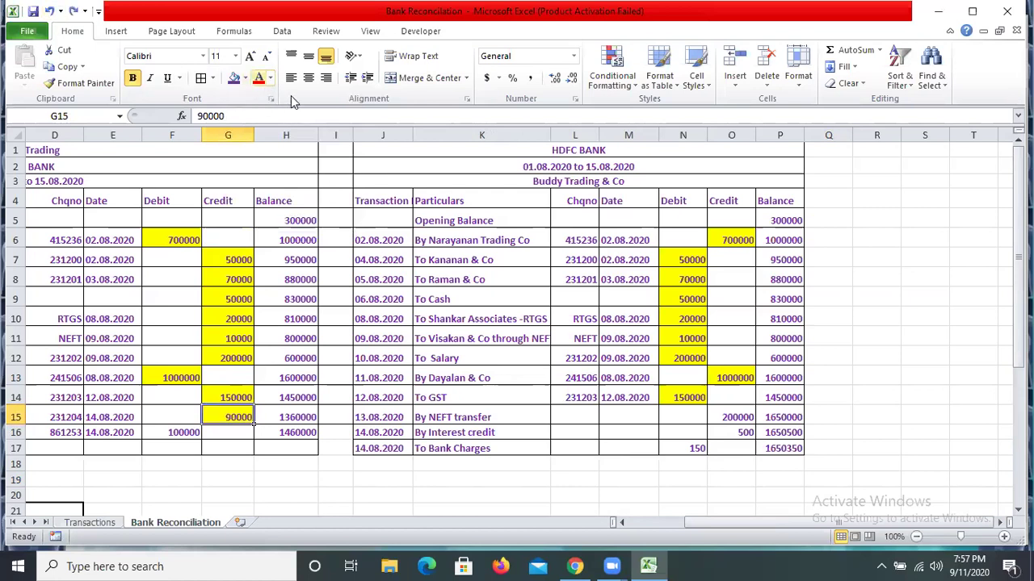
pyautogui.click(271, 79)
pyautogui.click(262, 98)
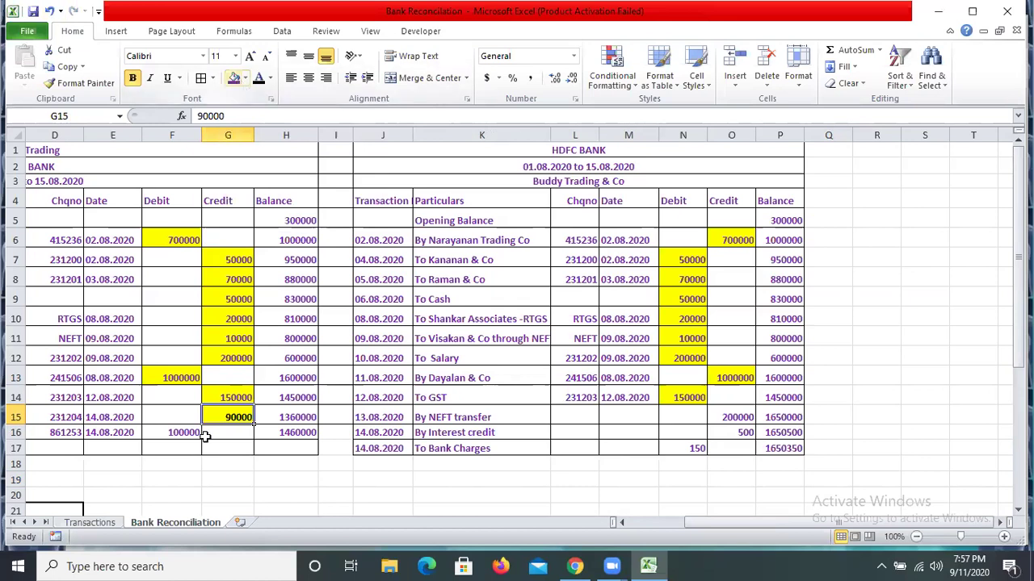
# Check the Ramesh & Co deposit in row 16 of the bank book against the bank statement entries.
pyautogui.press('Down')
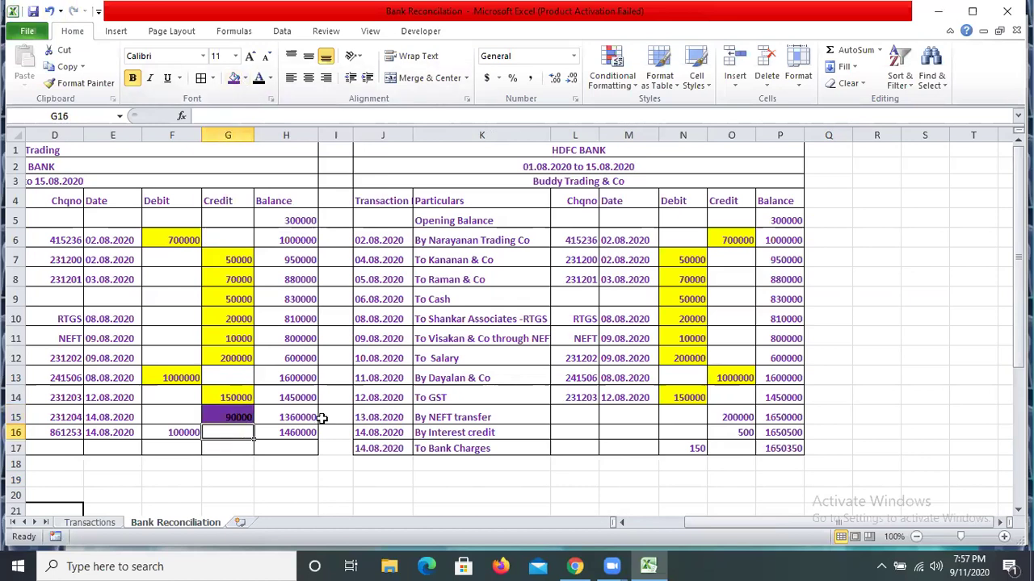
pyautogui.hscroll(-3, 321, 417)
pyautogui.press('Left')
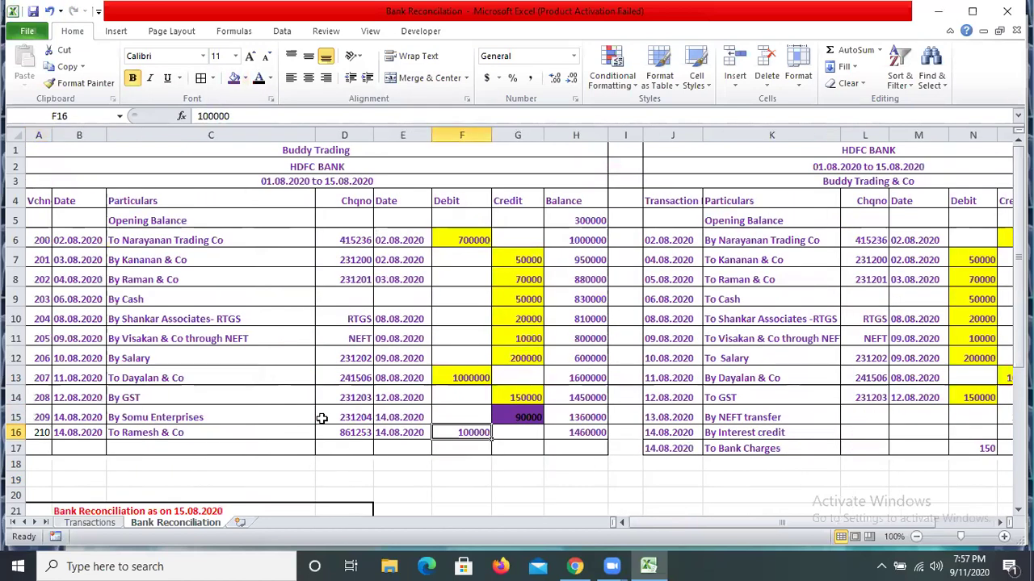
pyautogui.press('Left')
pyautogui.press('Right')
pyautogui.press('Right')
pyautogui.press('Right')
pyautogui.press('Right')
pyautogui.press('Right')
pyautogui.press('Right')
pyautogui.press('Right')
pyautogui.press('Right')
pyautogui.press('Right')
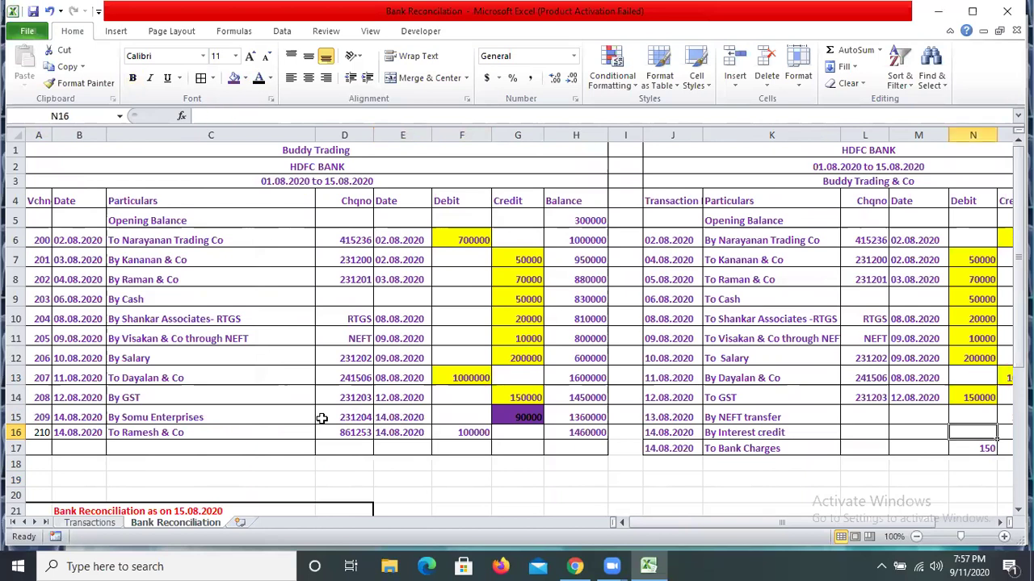
pyautogui.press('Right')
pyautogui.press('Right')
pyautogui.press('Down')
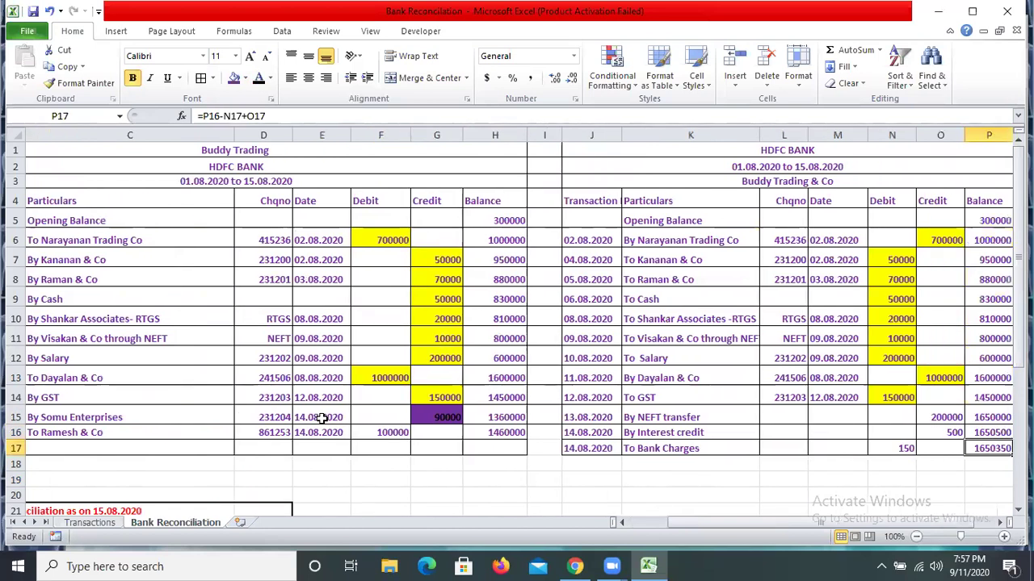
pyautogui.press('Left')
pyautogui.press('Left')
pyautogui.press('Left')
pyautogui.press('Left')
pyautogui.press('Left')
pyautogui.press('Left')
pyautogui.press('Left')
pyautogui.press('Left')
pyautogui.press('Left')
pyautogui.press('Left')
pyautogui.press('Left')
pyautogui.press('Up')
pyautogui.press('Right')
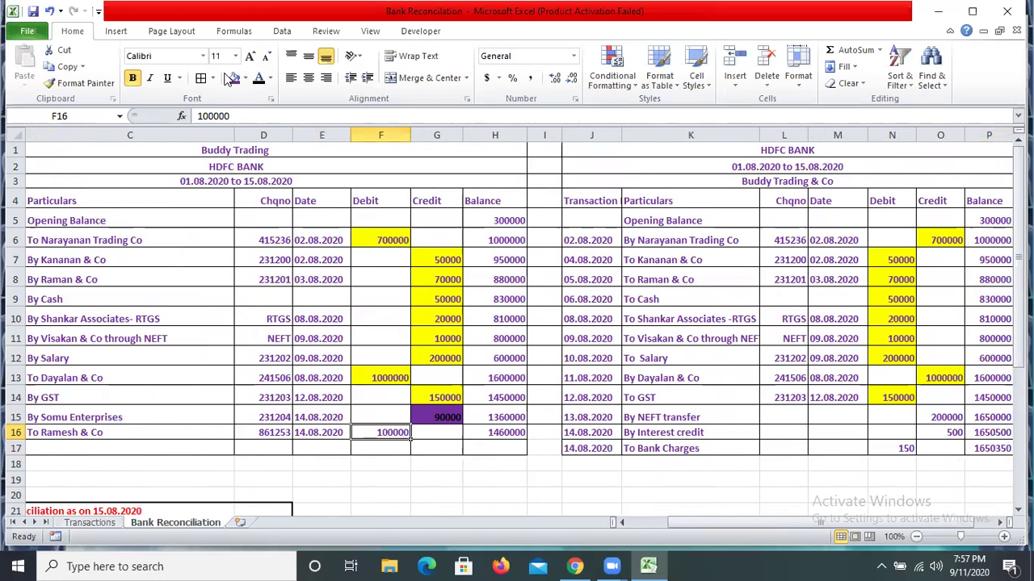
# Try to fill the Ramesh & Co debit amount in F16 purple.
pyautogui.click(232, 78)
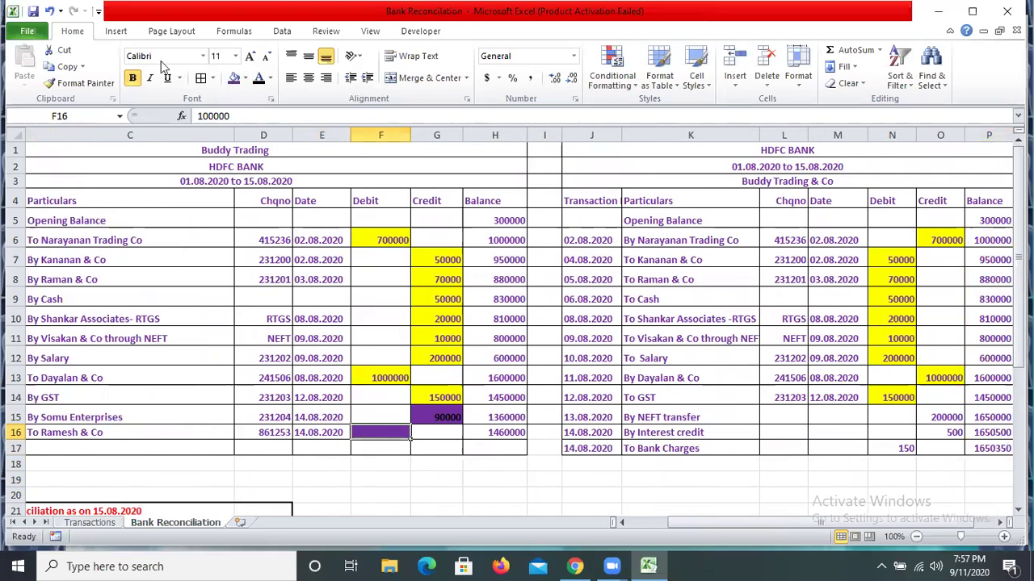
pyautogui.hotkey('ctrl', 'z')
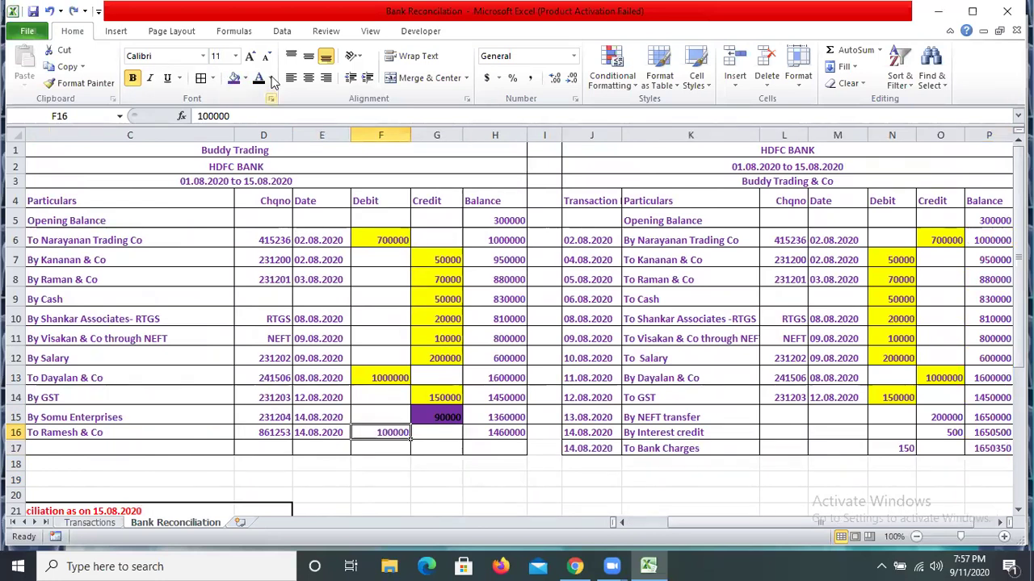
pyautogui.click(269, 78)
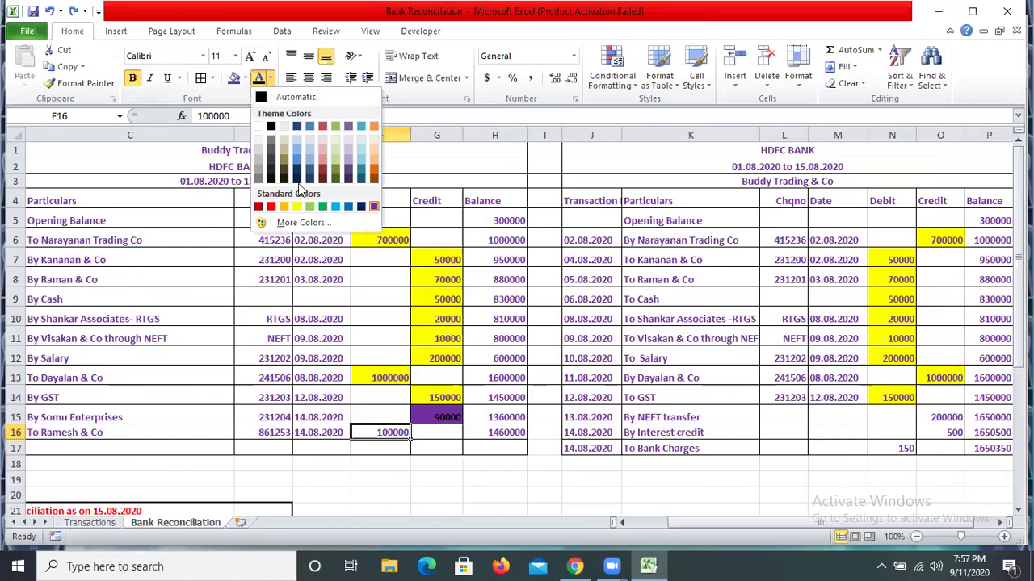
pyautogui.click(486, 437)
# Mark the NEFT transfer credit amount in O15 of the bank statement with a purple fill and black text.
pyautogui.press('Up')
pyautogui.press('Right')
pyautogui.press('Right')
pyautogui.press('Right')
pyautogui.press('Right')
pyautogui.press('Right')
pyautogui.press('Right')
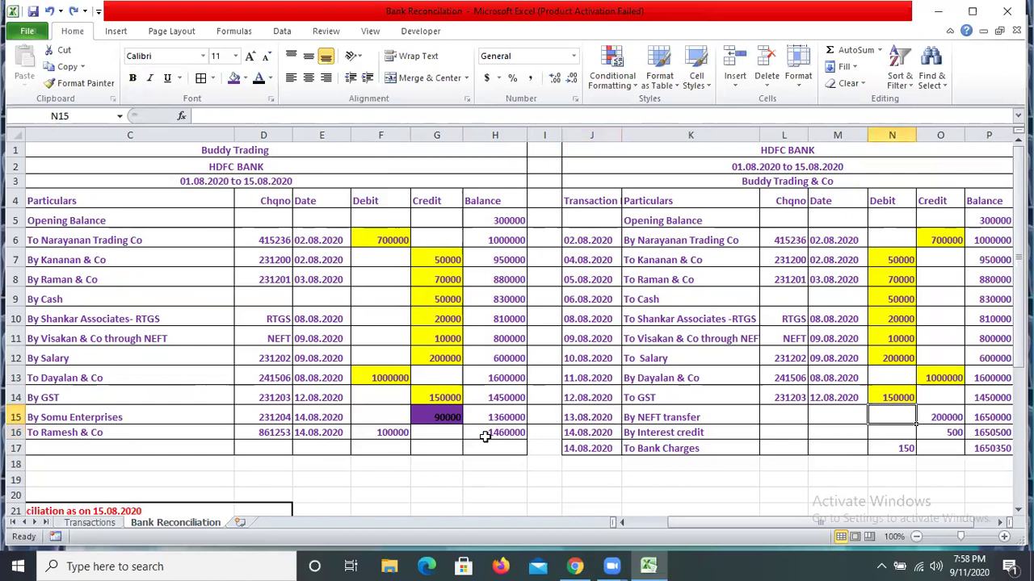
pyautogui.press('Left')
pyautogui.press('Left')
pyautogui.press('Left')
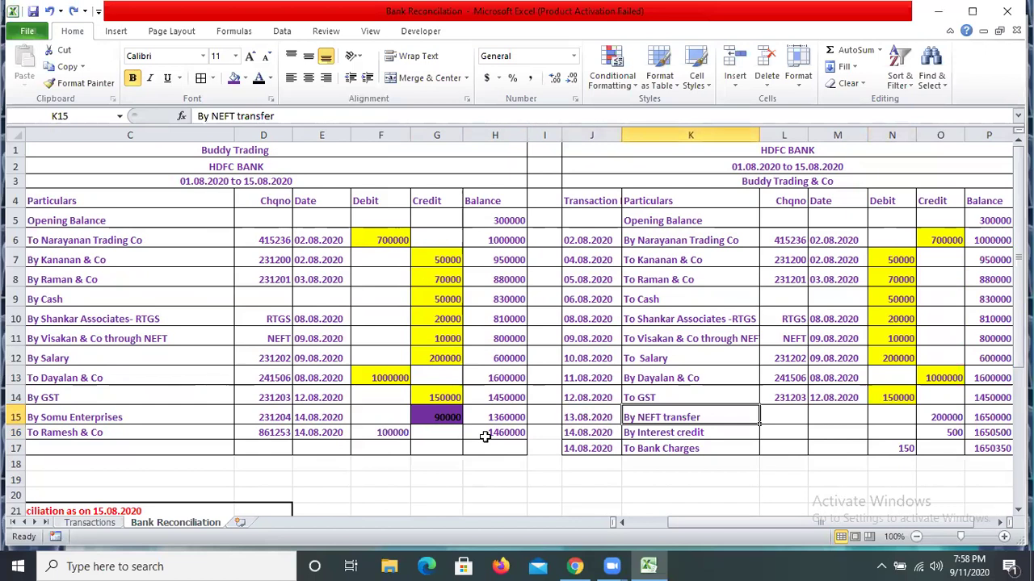
pyautogui.press('Right')
pyautogui.press('Right')
pyautogui.press('Right')
pyautogui.press('Right')
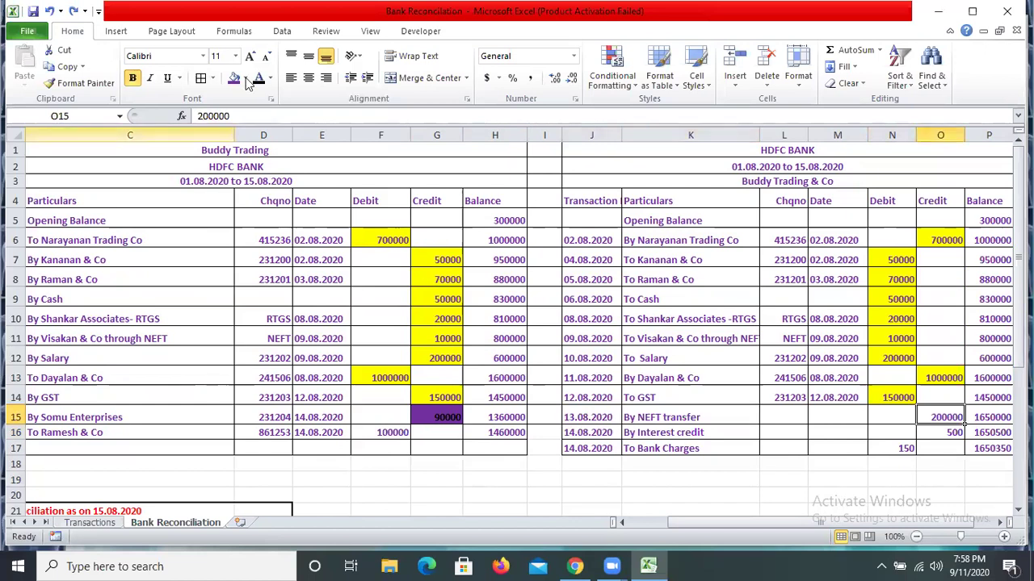
pyautogui.hotkey('alt', 'h')
pyautogui.press('h')
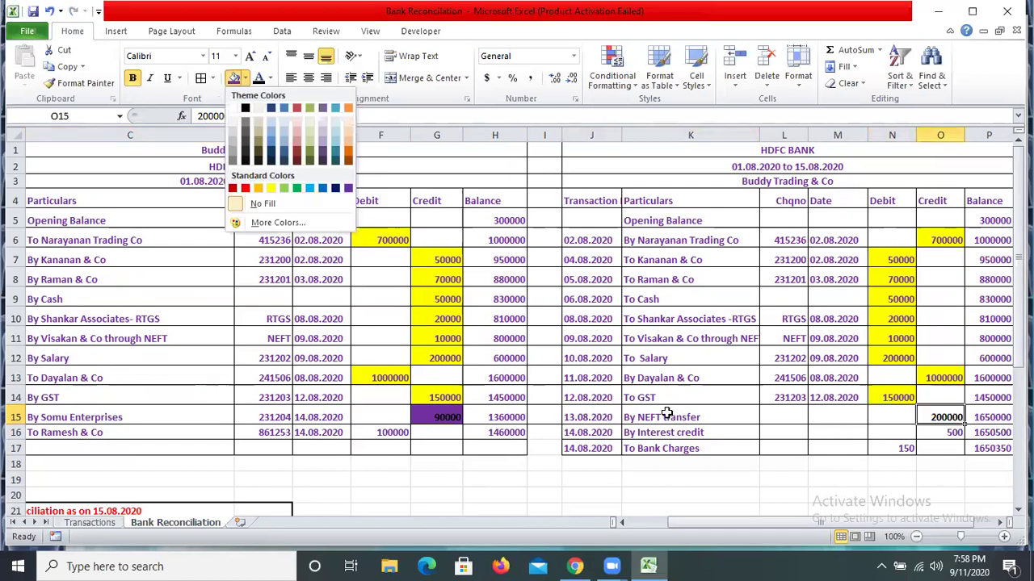
pyautogui.click(667, 413)
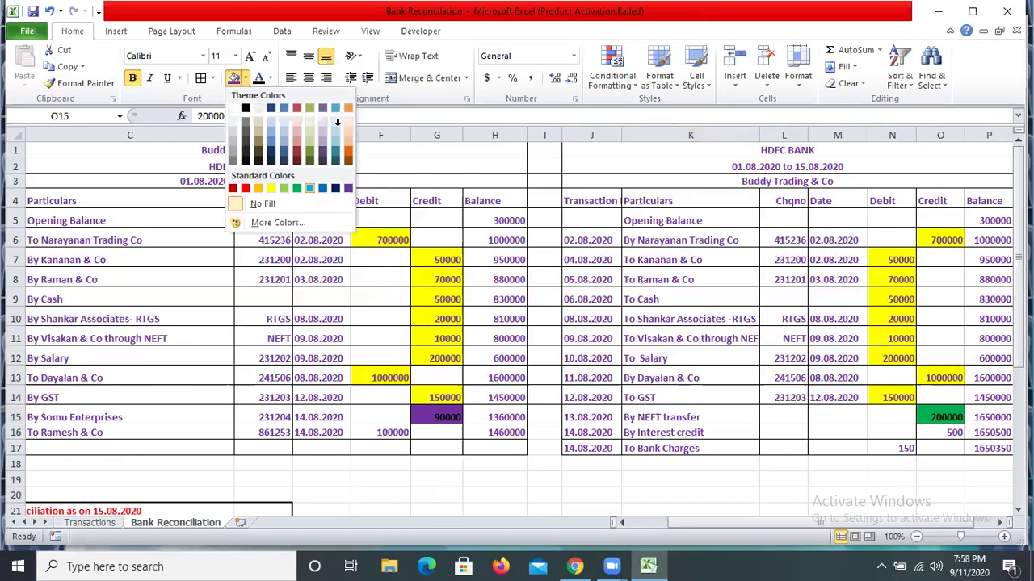
pyautogui.click(348, 188)
# Try to fill the interest credit amount in O16 of the bank statement purple.
pyautogui.click(690, 432)
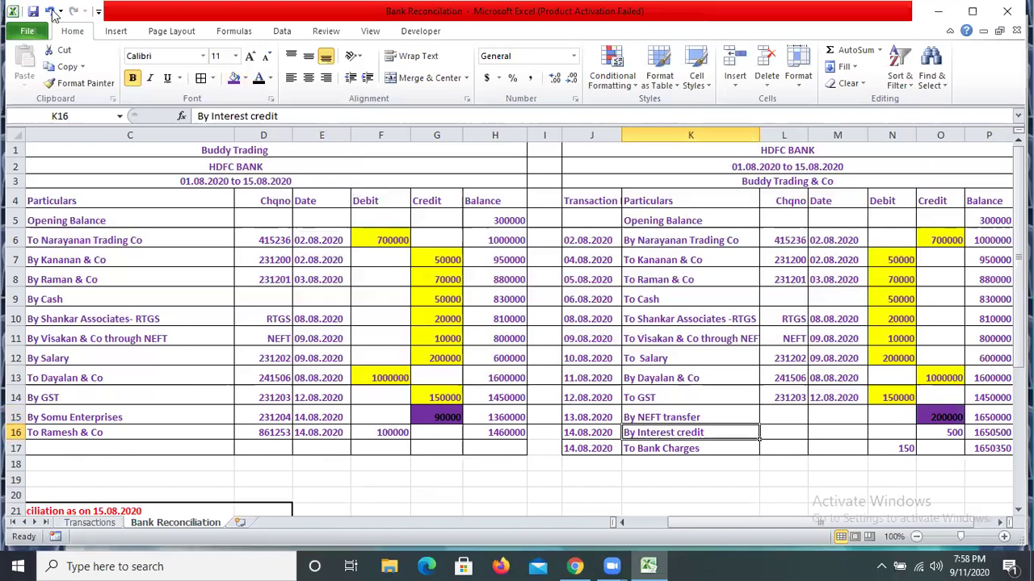
pyautogui.click(940, 433)
pyautogui.click(245, 78)
pyautogui.click(348, 189)
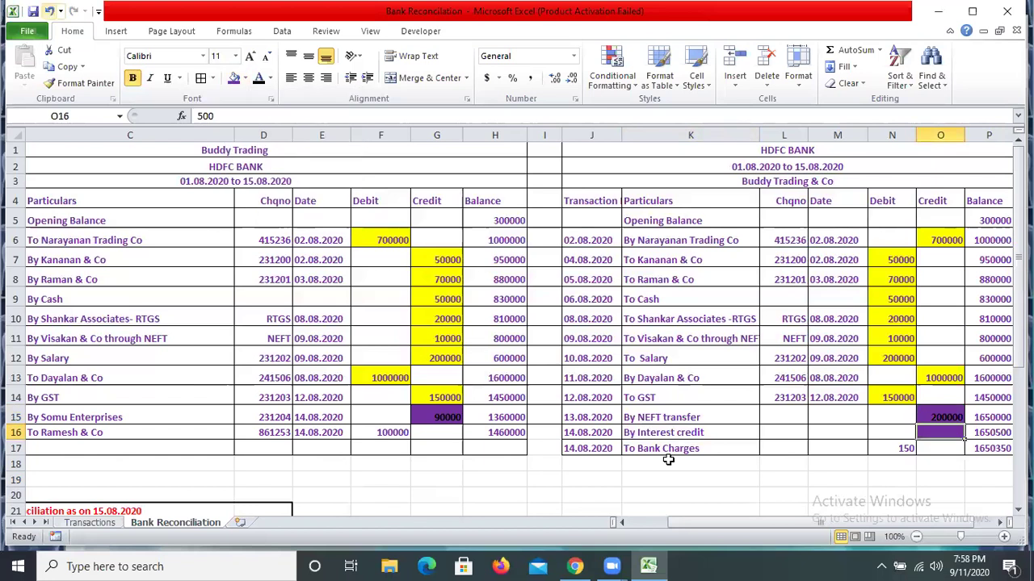
pyautogui.click(50, 11)
# Fill the NEFT transfer, interest credit and bank charges descriptions in K15:K17 yellow.
pyautogui.click(892, 448)
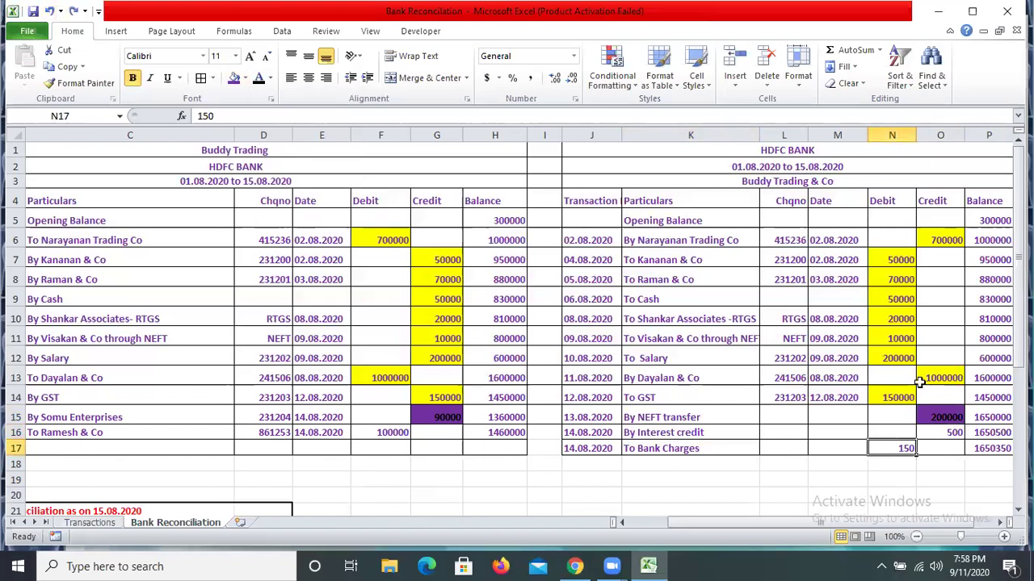
pyautogui.scroll(-3, 969, 521)
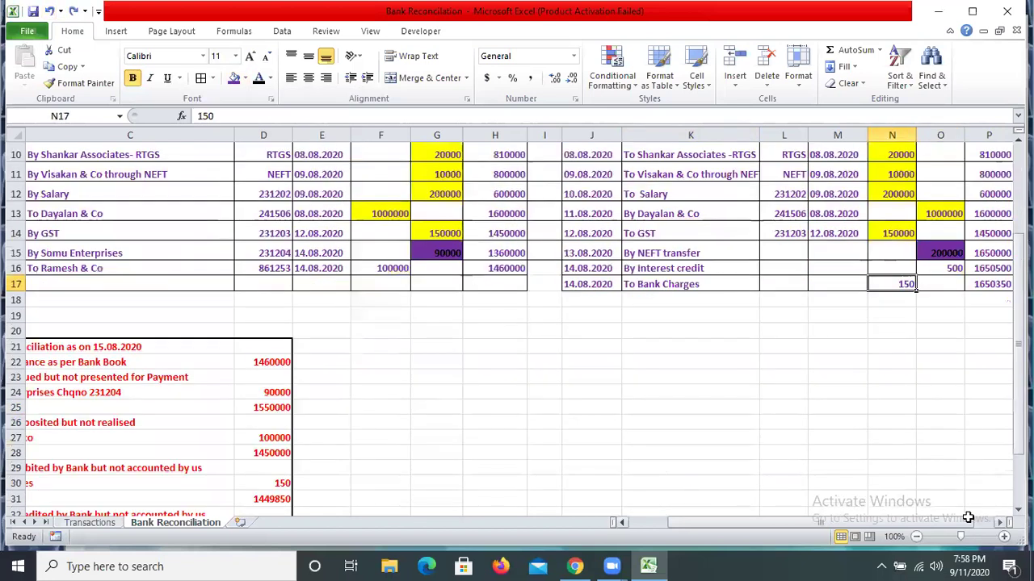
pyautogui.scroll(3, 733, 347)
pyautogui.hscroll(1, 734, 347)
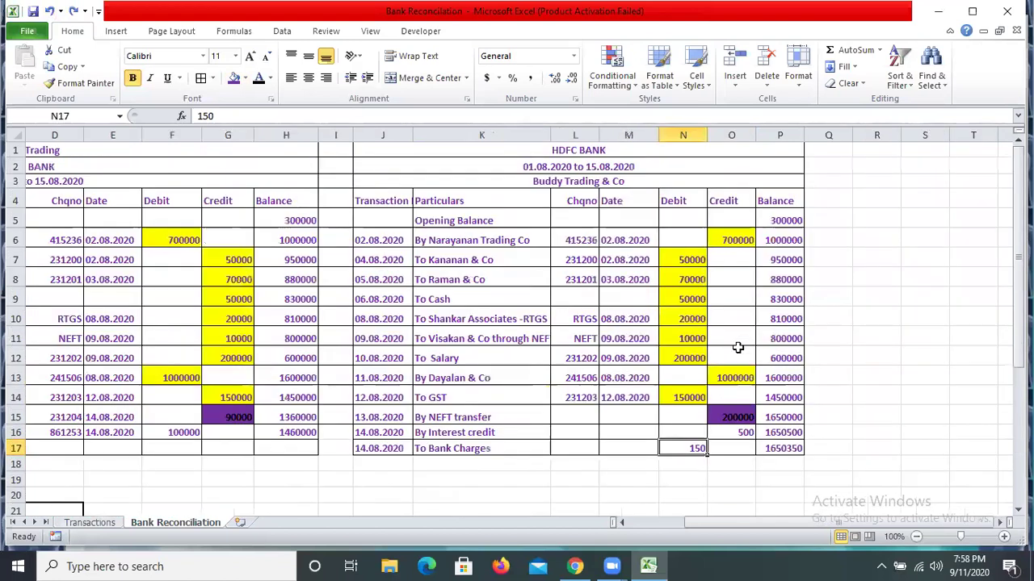
pyautogui.scroll(-2, 756, 319)
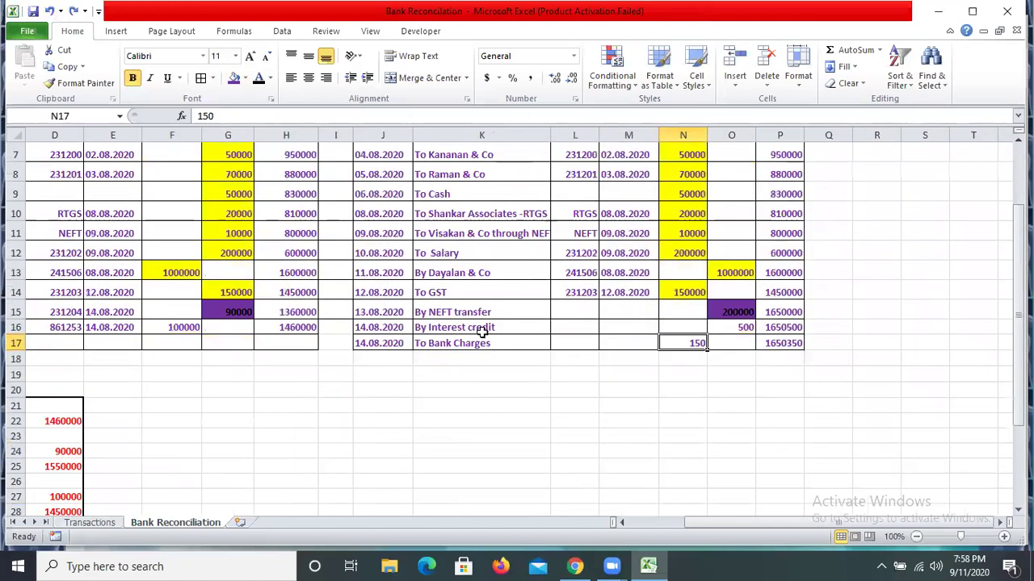
pyautogui.press('Up')
pyautogui.press('Up')
pyautogui.press('Left')
pyautogui.press('Left')
pyautogui.press('Left')
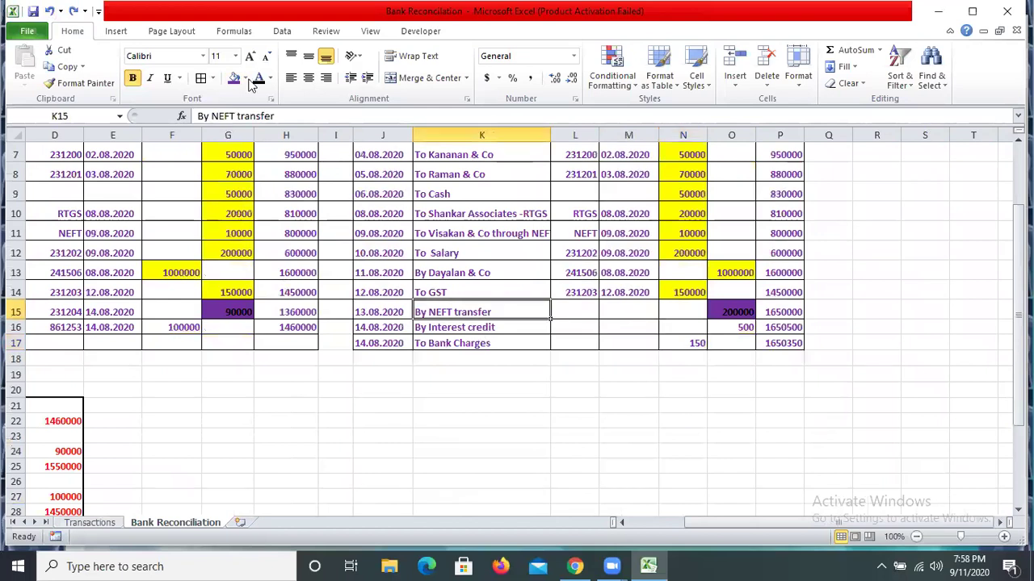
pyautogui.hotkey('shift', 'Down')
pyautogui.hotkey('shift', 'Down')
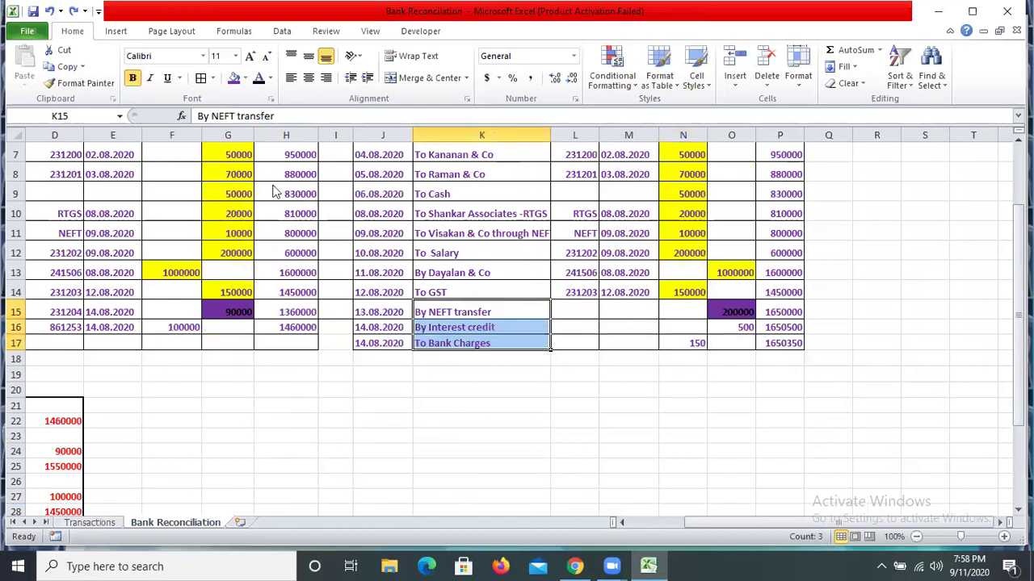
pyautogui.hotkey('alt', 'h')
pyautogui.press('h')
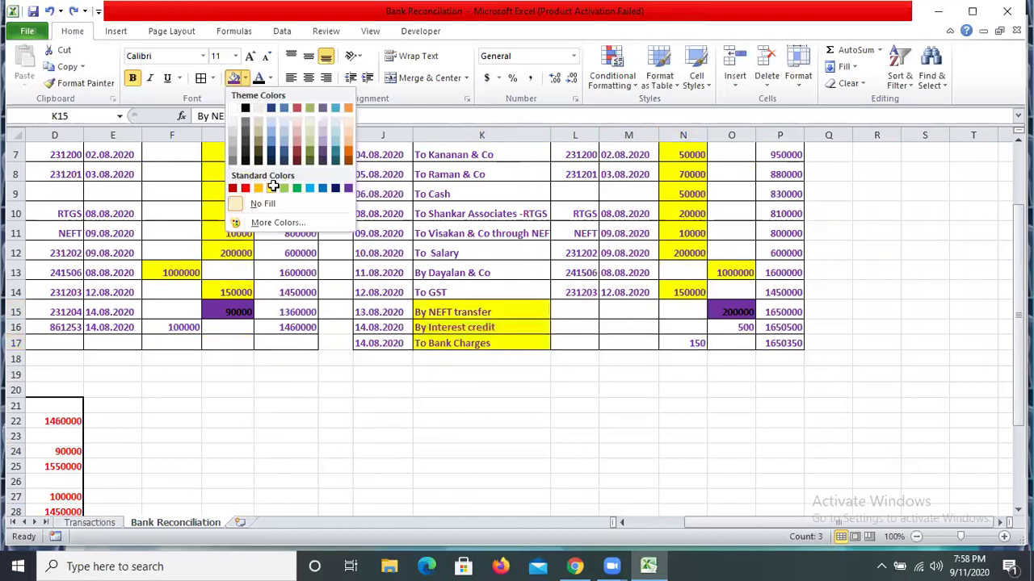
pyautogui.click(445, 312)
pyautogui.scroll(-3, 445, 312)
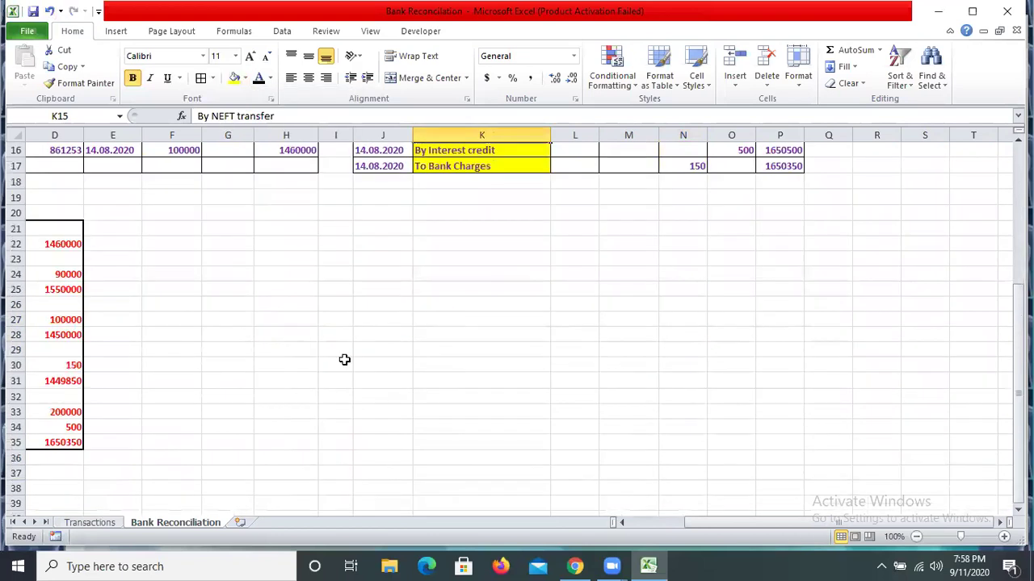
pyautogui.scroll(4, 344, 359)
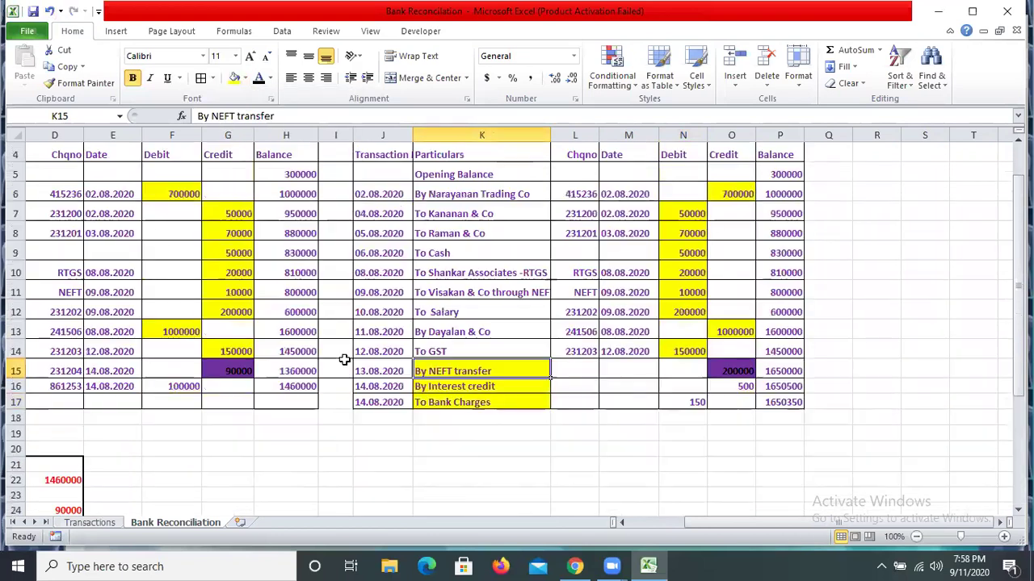
# Fill the Somu Enterprises and Ramesh & Co descriptions in C15:C16 of the bank book yellow.
pyautogui.scroll(-2, 149, 229)
pyautogui.click(144, 231)
pyautogui.press('Home')
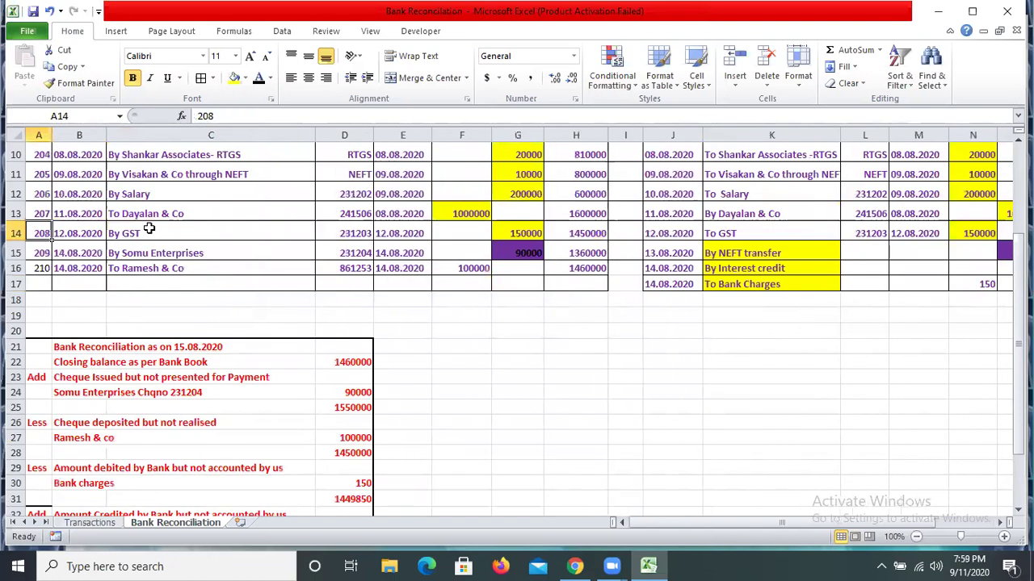
pyautogui.press('Down')
pyautogui.press('Right')
pyautogui.press('Right')
pyautogui.press('Right')
pyautogui.press('Right')
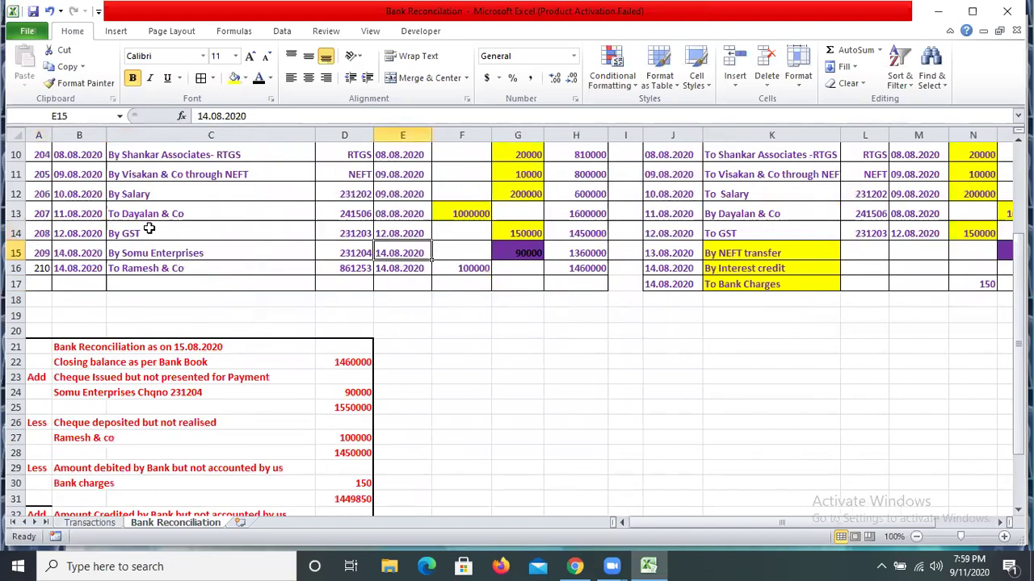
pyautogui.press('Left')
pyautogui.press('Left')
pyautogui.hotkey('shift', 'Down')
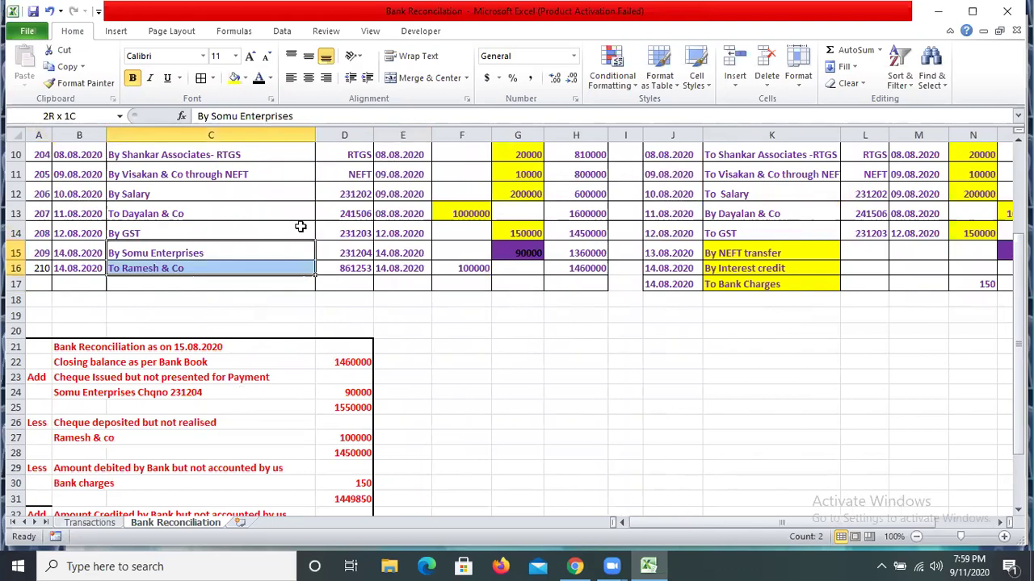
pyautogui.hotkey('ctrl', 'y')
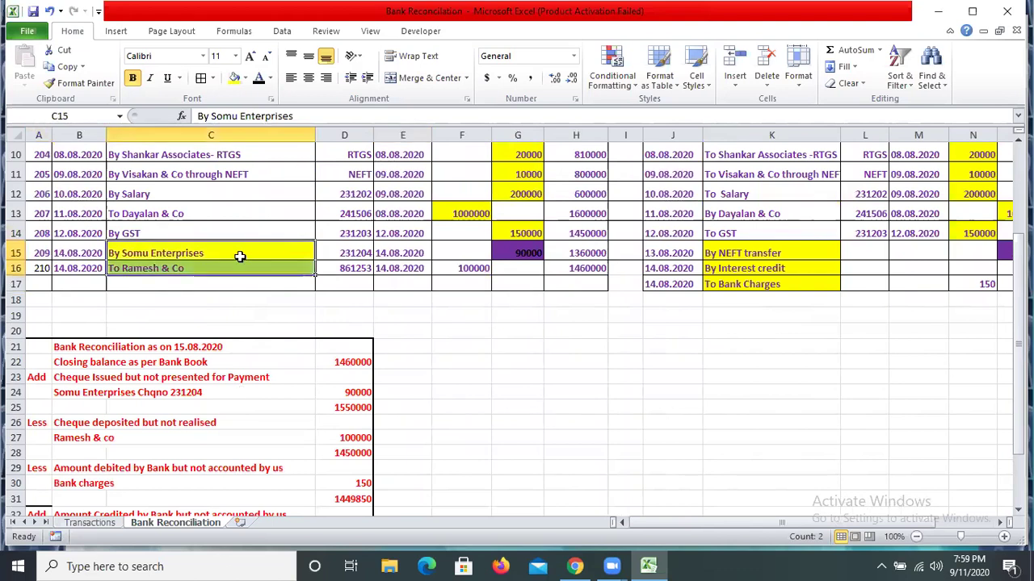
# Compare the highlighted unmatched entries in the bank book and bank statement with the reconciliation statement below them.
pyautogui.scroll(3, 806, 331)
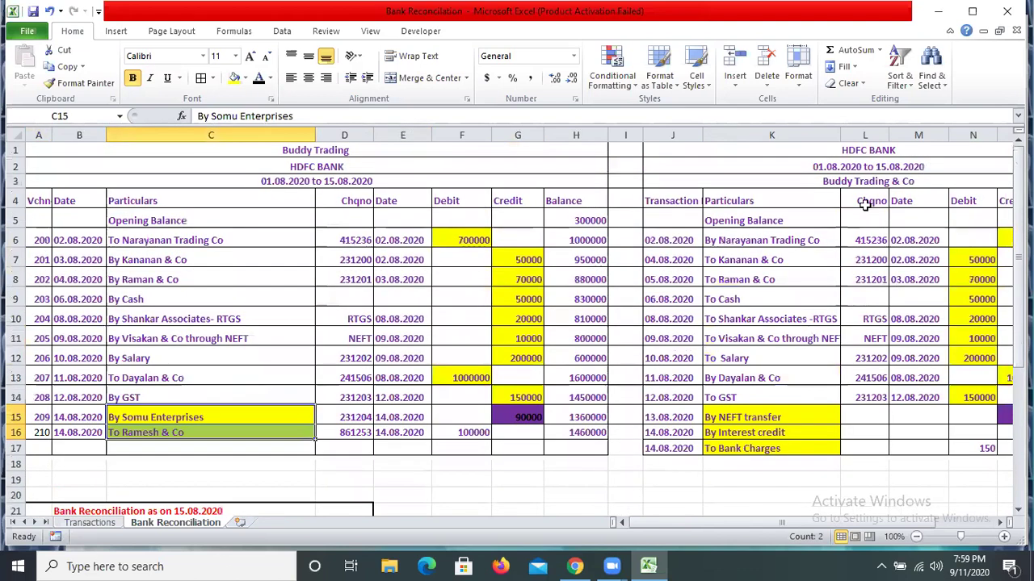
pyautogui.scroll(-1, 866, 207)
pyautogui.scroll(-1, 630, 377)
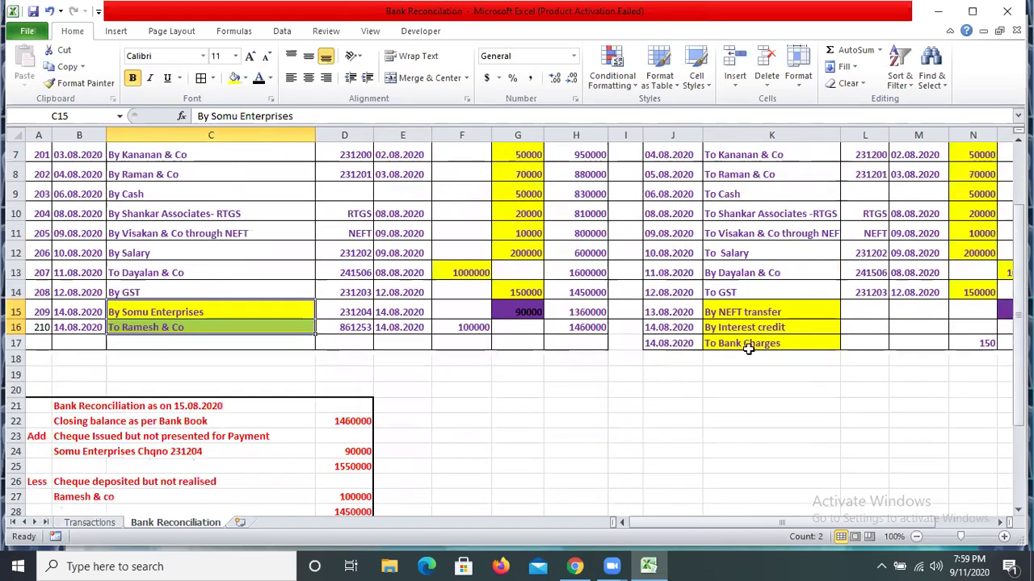
pyautogui.scroll(-2, 813, 523)
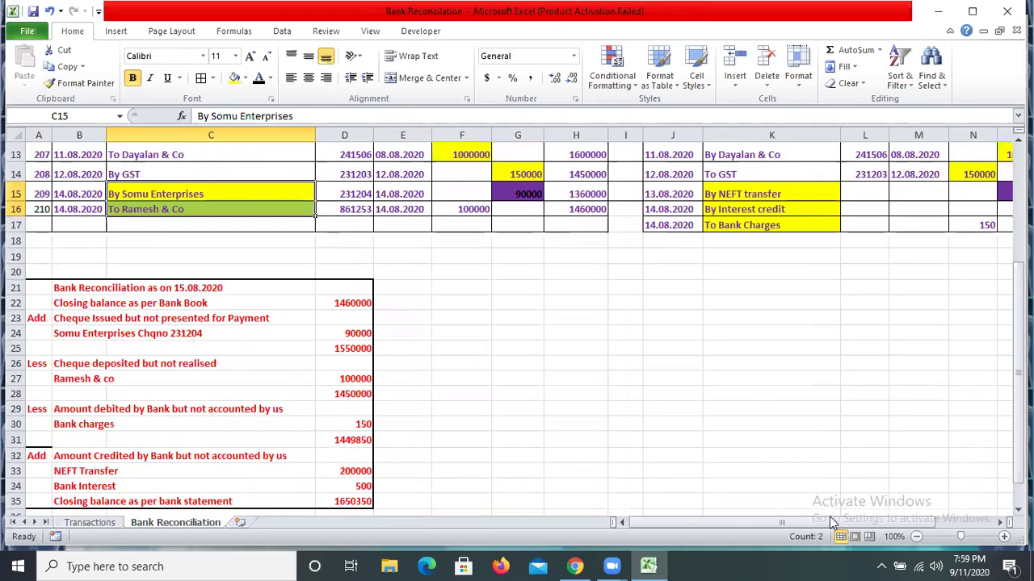
pyautogui.scroll(3, 832, 521)
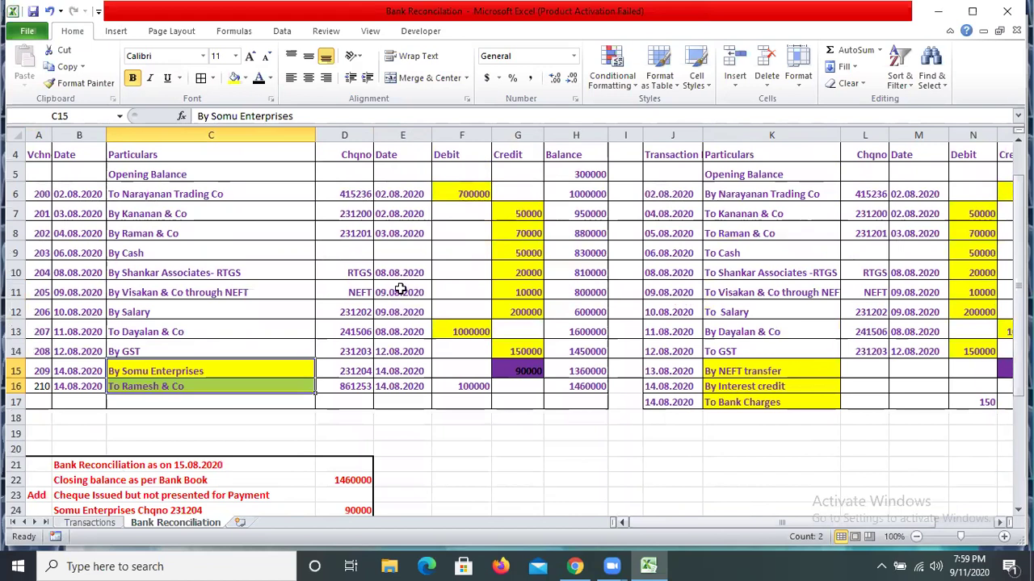
pyautogui.scroll(-4, 399, 289)
pyautogui.scroll(4, 406, 286)
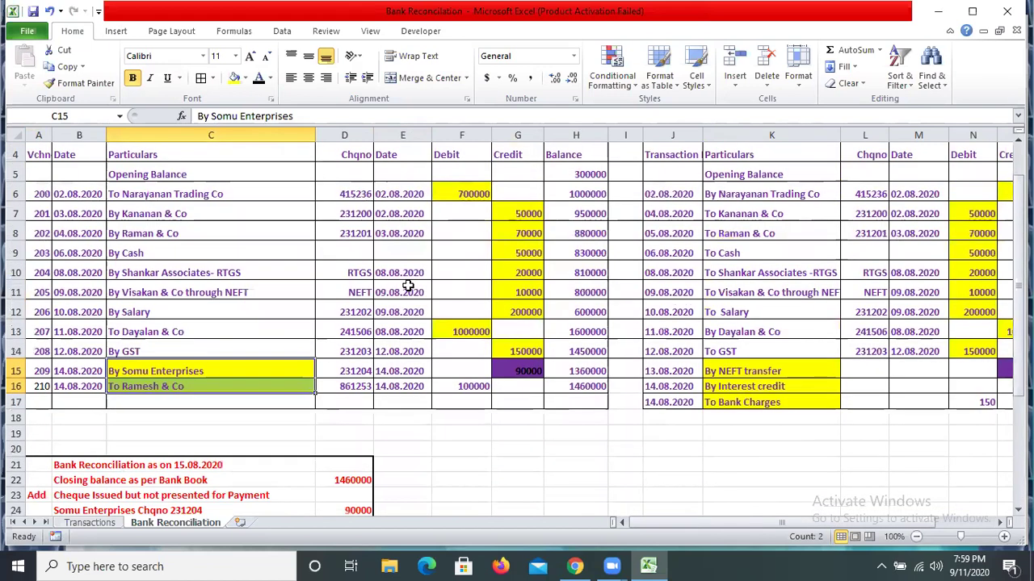
pyautogui.scroll(-4, 408, 286)
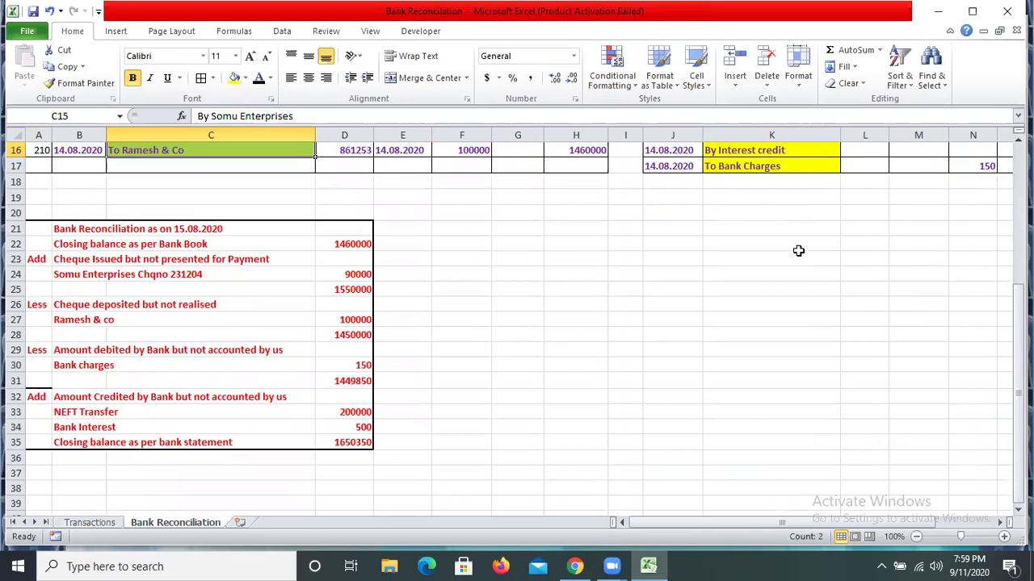
pyautogui.scroll(5, 798, 250)
pyautogui.scroll(-1, 735, 228)
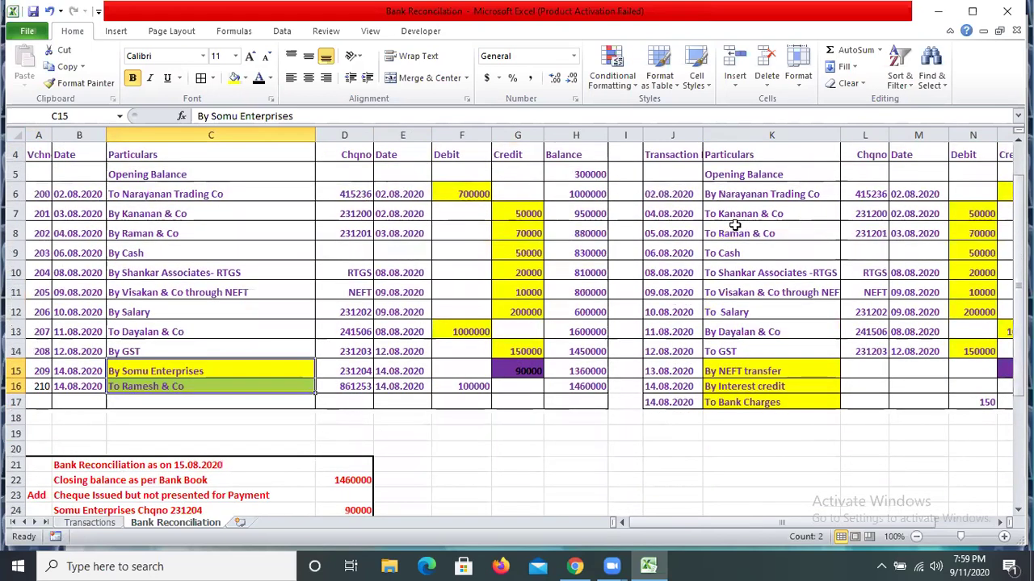
pyautogui.scroll(1, 733, 202)
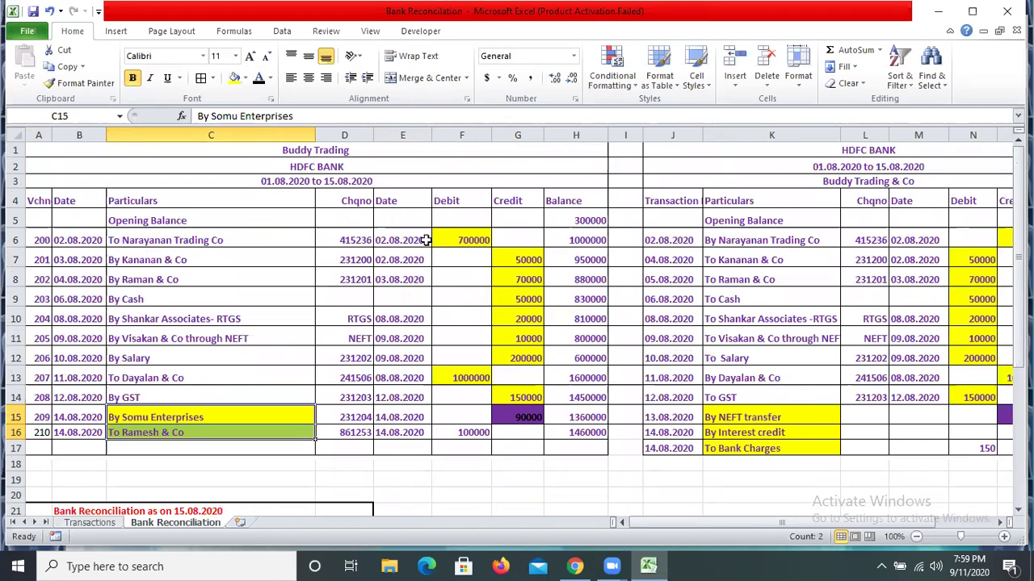
pyautogui.click(877, 495)
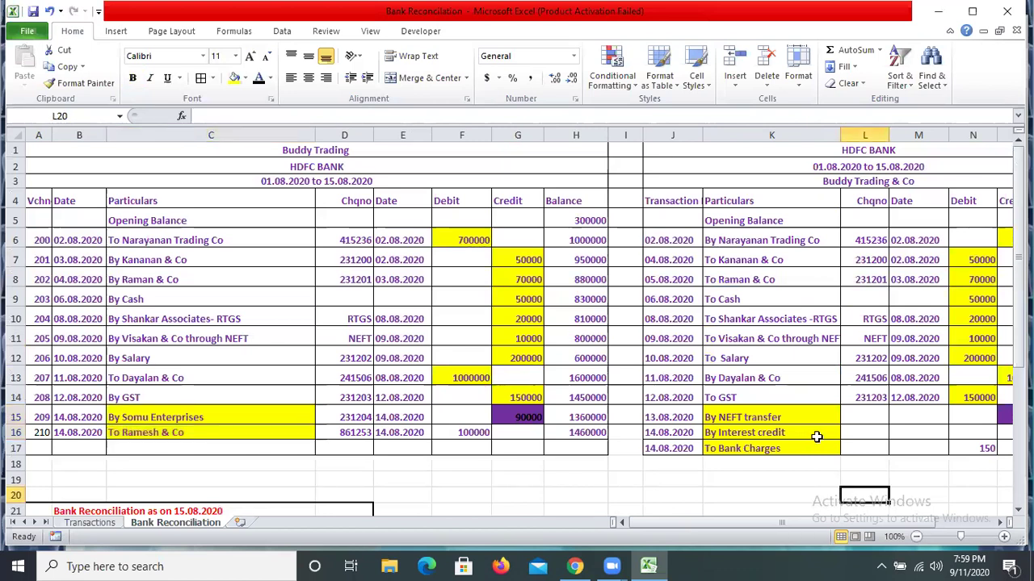
# Review the marked entries from the Narayanan Trading Co debit in F6 down to the reconciliation as on 15.08.2020.
pyautogui.scroll(-1, 816, 437)
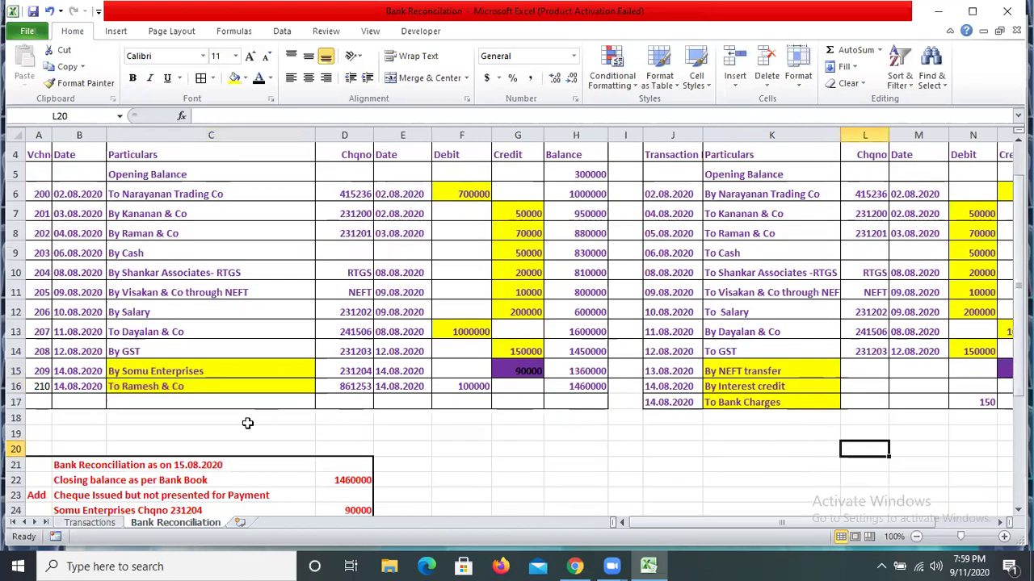
pyautogui.scroll(-2, 856, 301)
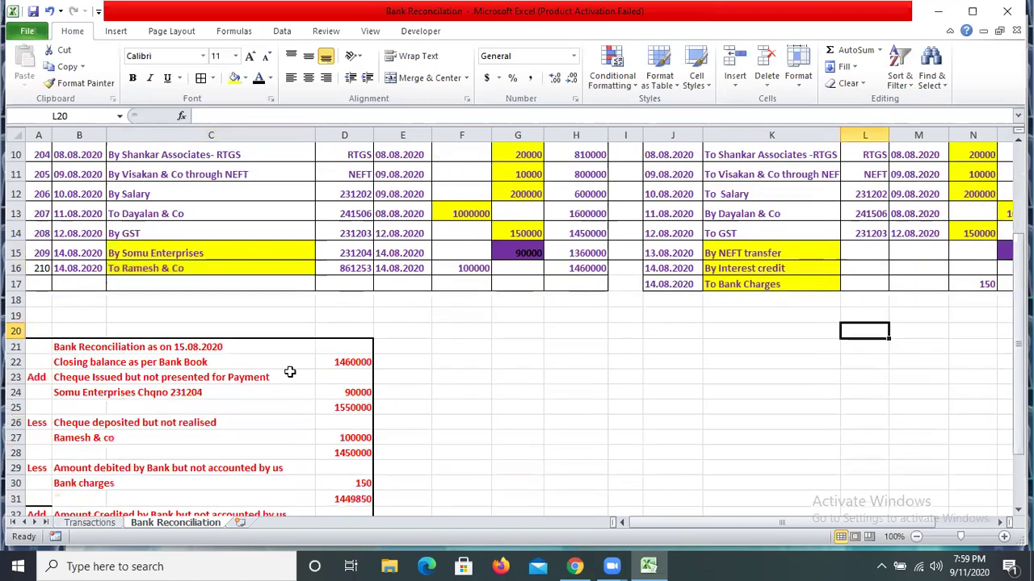
pyautogui.scroll(2, 288, 369)
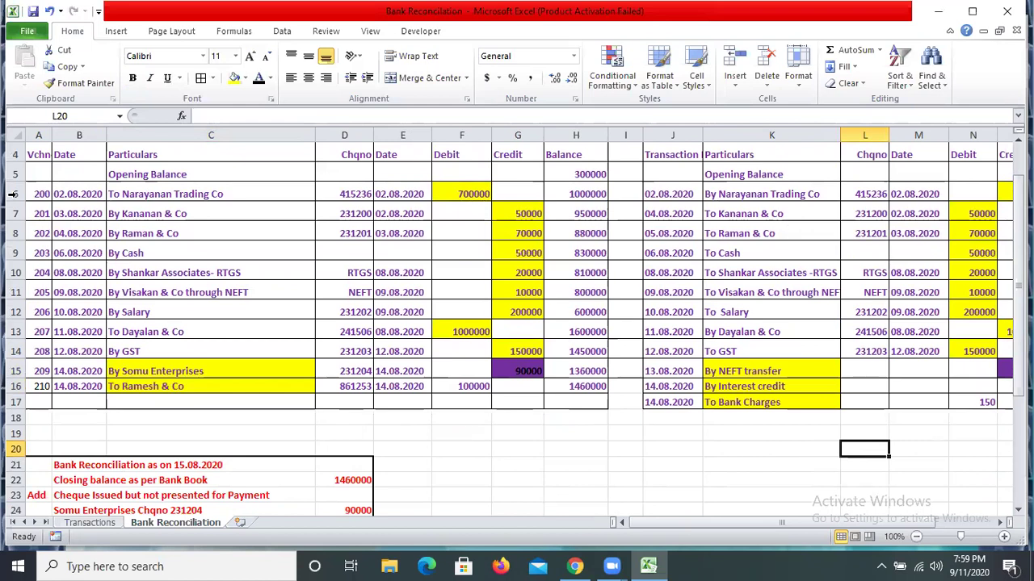
pyautogui.click(461, 194)
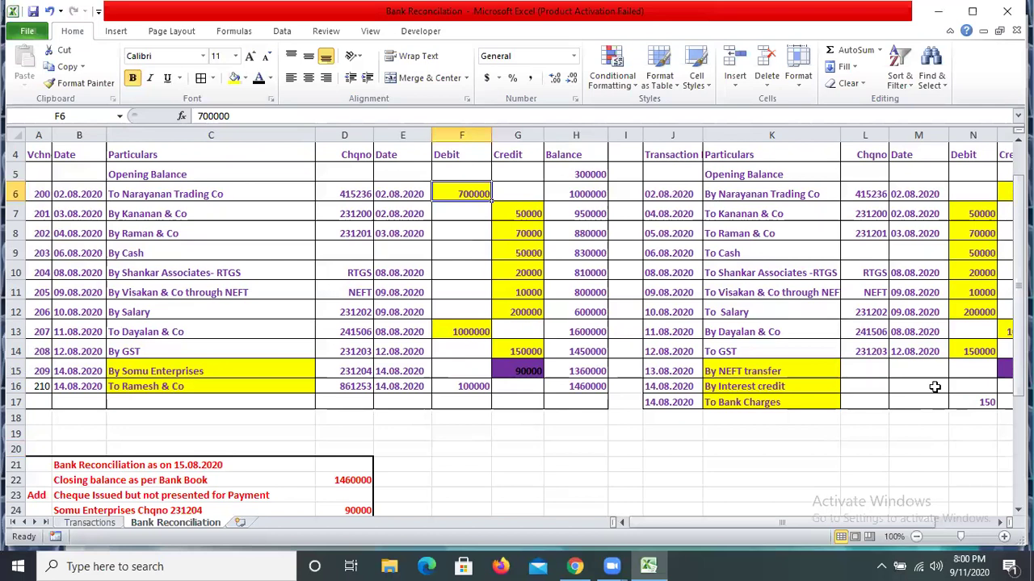
pyautogui.scroll(-1, 904, 386)
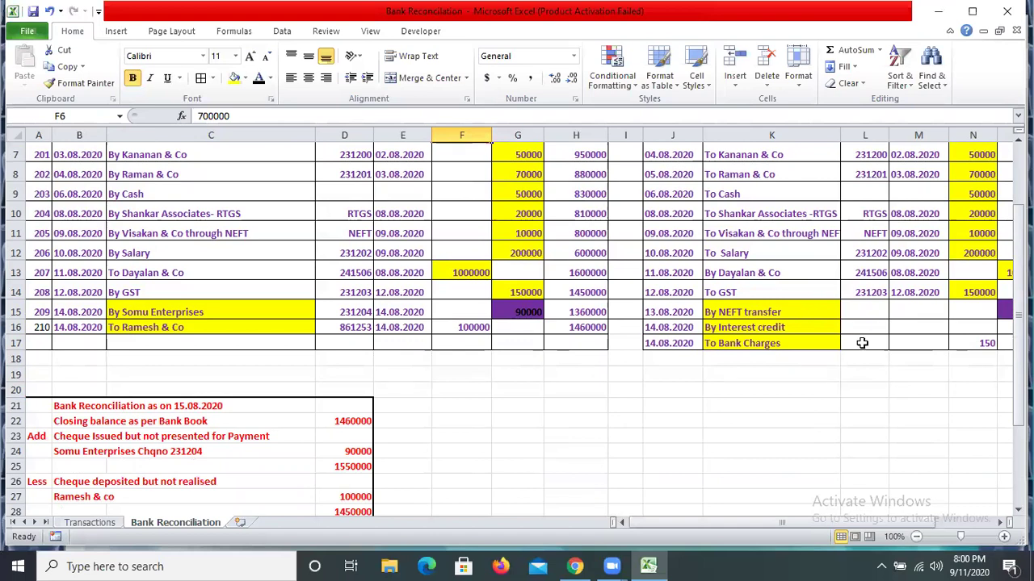
pyautogui.scroll(-1, 857, 355)
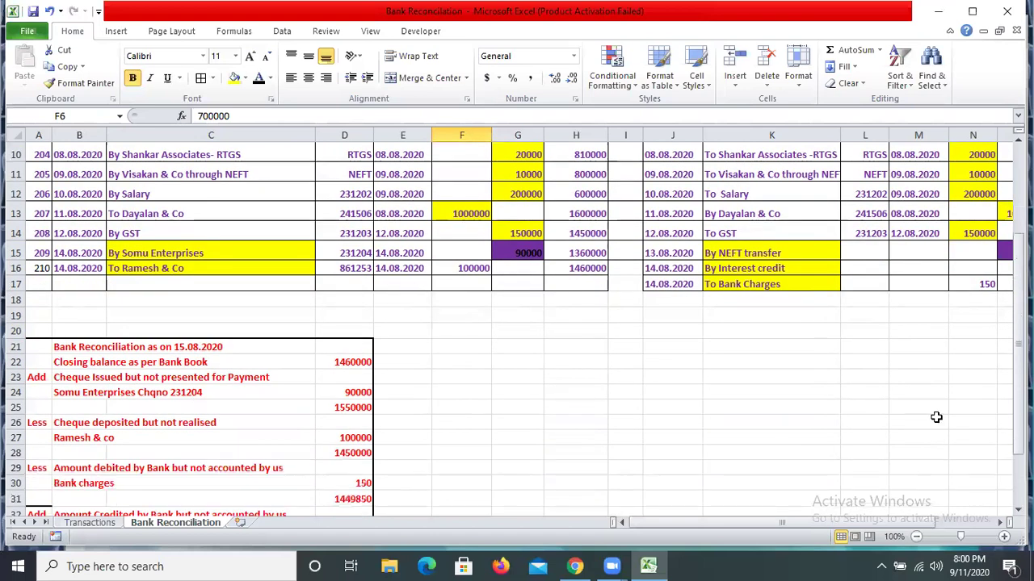
pyautogui.scroll(3, 156, 228)
pyautogui.scroll(-5, 106, 232)
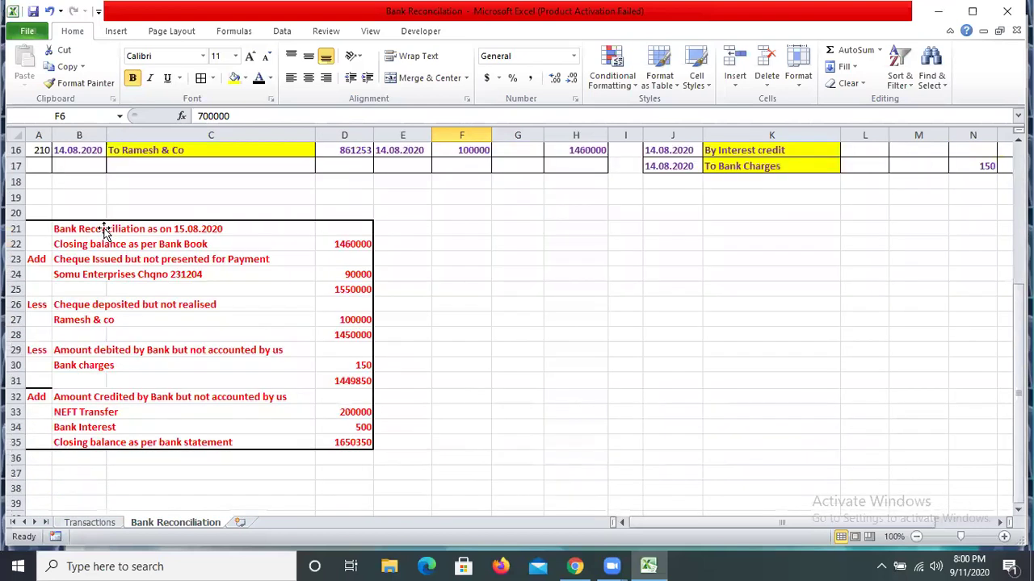
# Trace the reconciliation's closing balance as per Bank Book to the last balance in H16, and inspect the bank statement closing balance in D35.
pyautogui.click(202, 244)
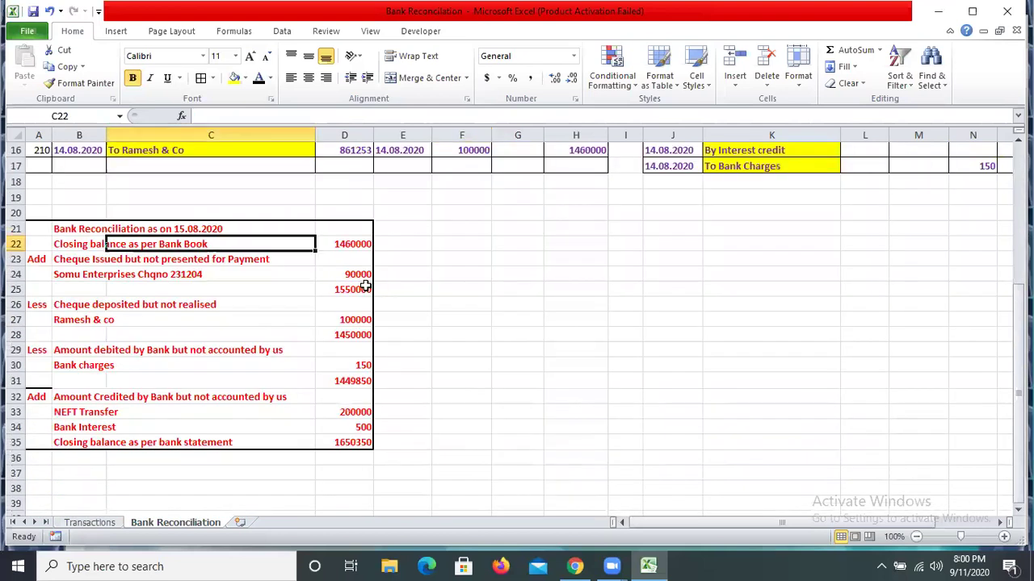
pyautogui.scroll(1, 559, 209)
pyautogui.doubleClick(340, 304)
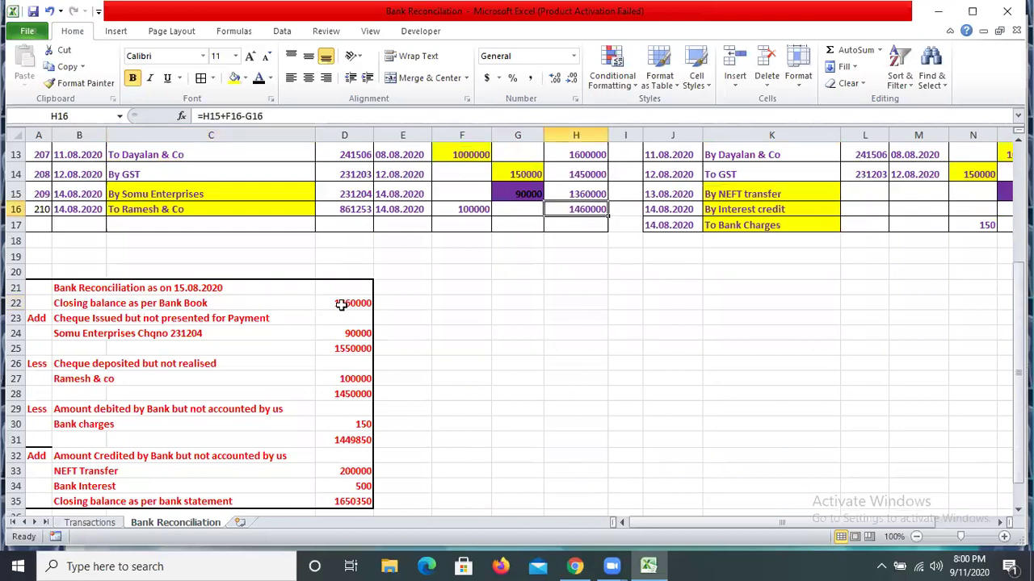
pyautogui.click(344, 304)
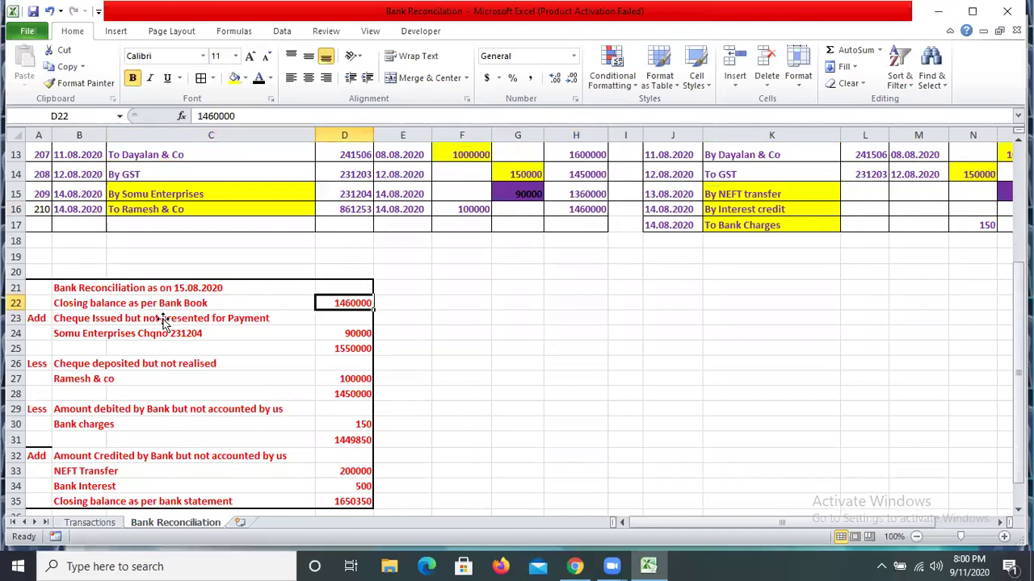
pyautogui.click(164, 321)
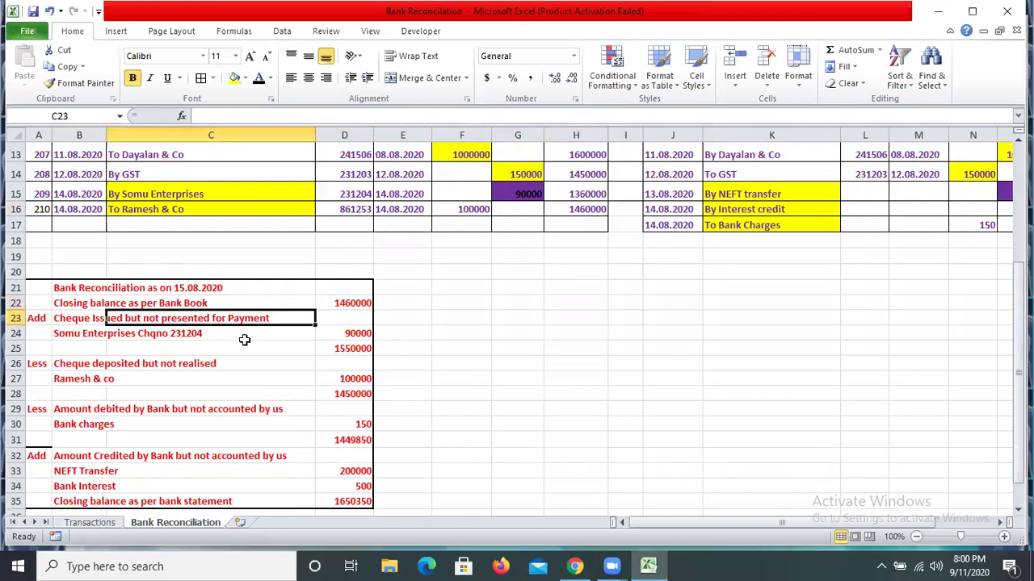
pyautogui.click(243, 338)
pyautogui.press('Left')
pyautogui.scroll(2, 342, 394)
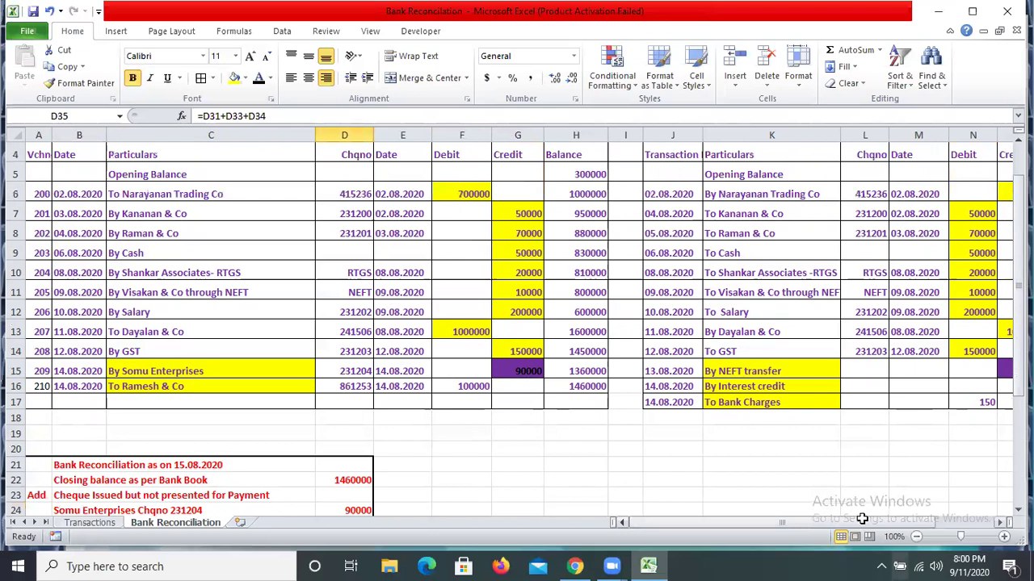
pyautogui.scroll(-3, 128, 304)
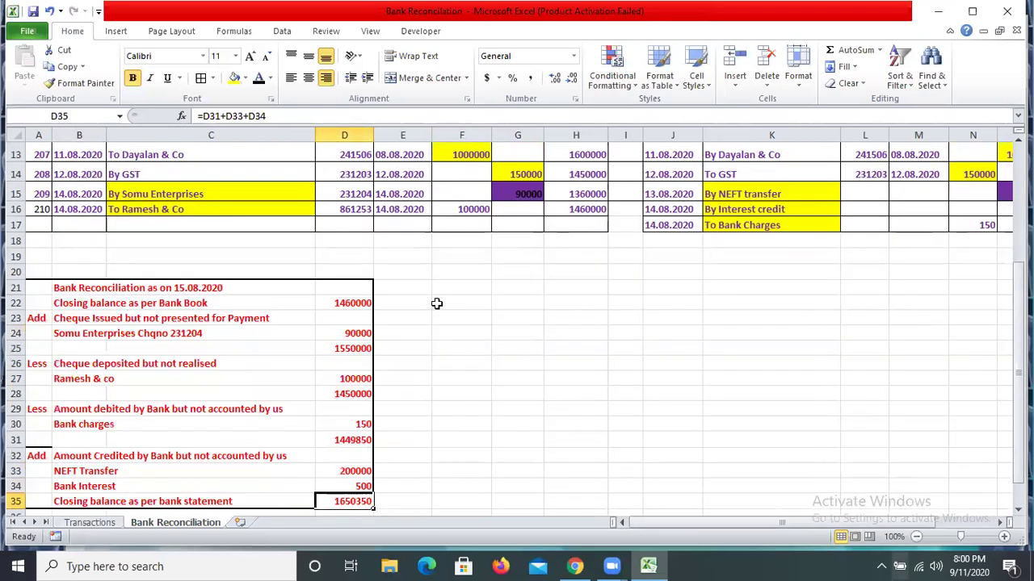
pyautogui.click(130, 304)
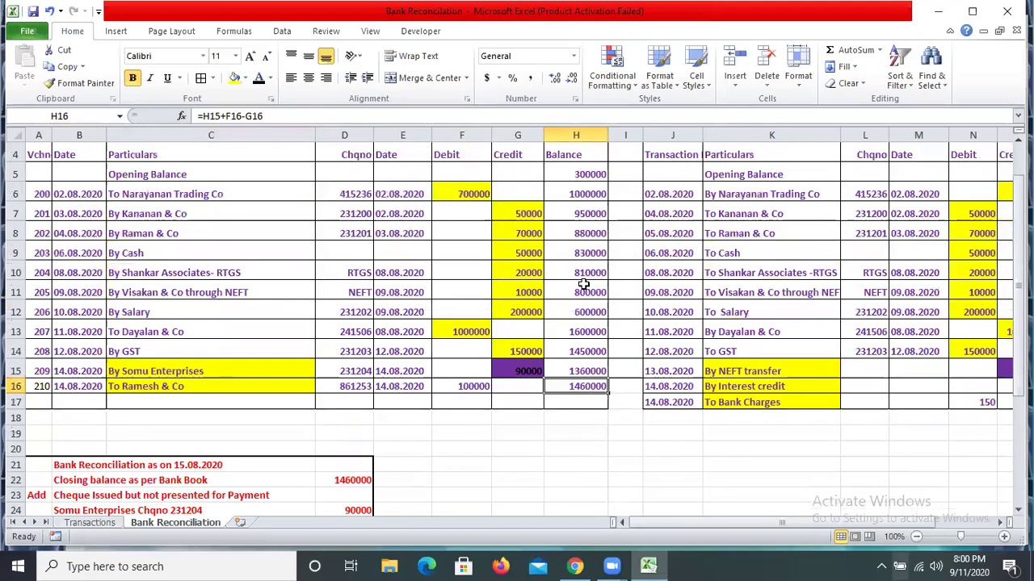
pyautogui.scroll(1, 583, 283)
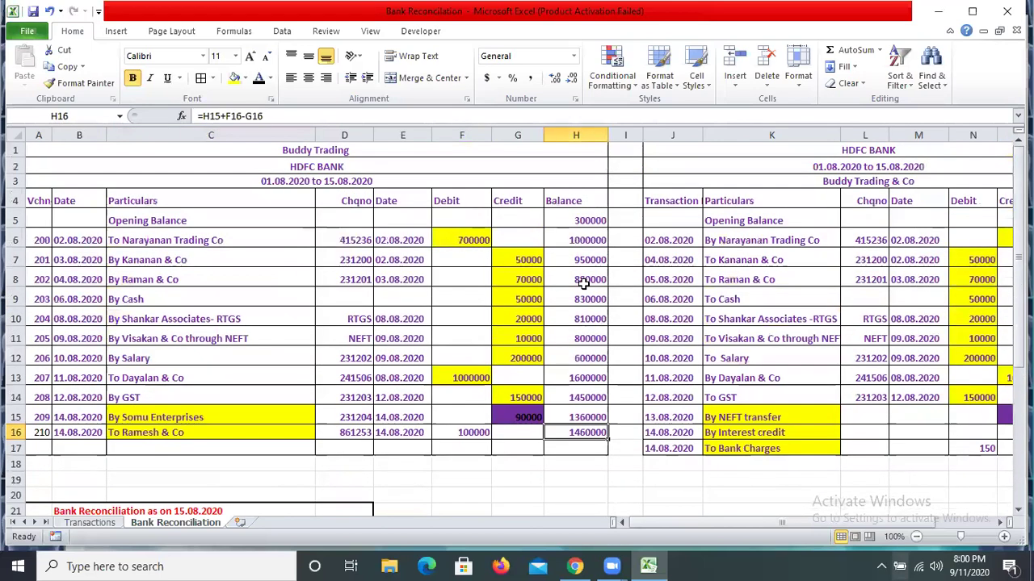
pyautogui.scroll(-3, 395, 358)
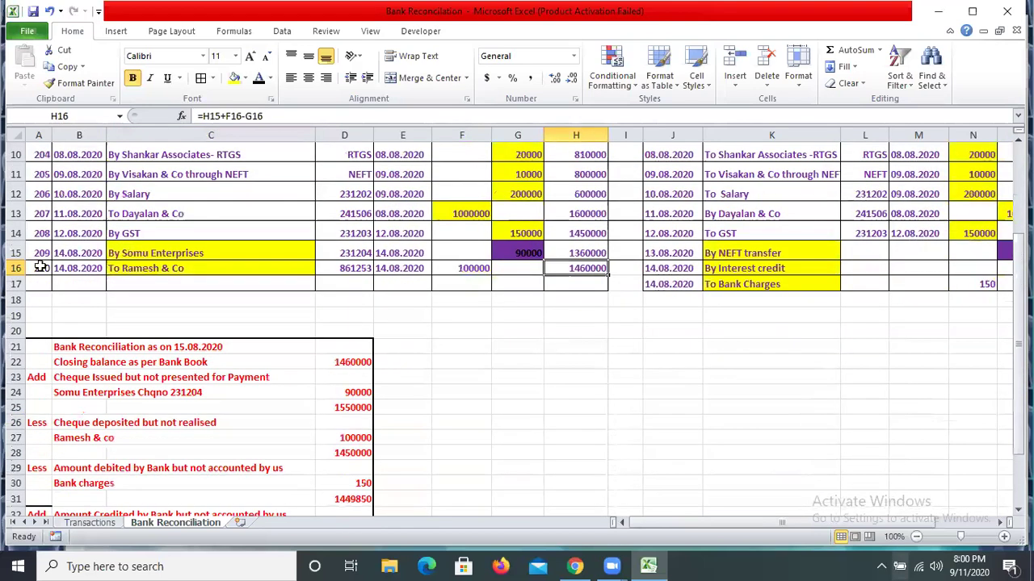
# Check the Somu Enterprises unpresented cheque line against its bank book entry and inspect the subtotal formula in D25.
pyautogui.scroll(-2, 48, 268)
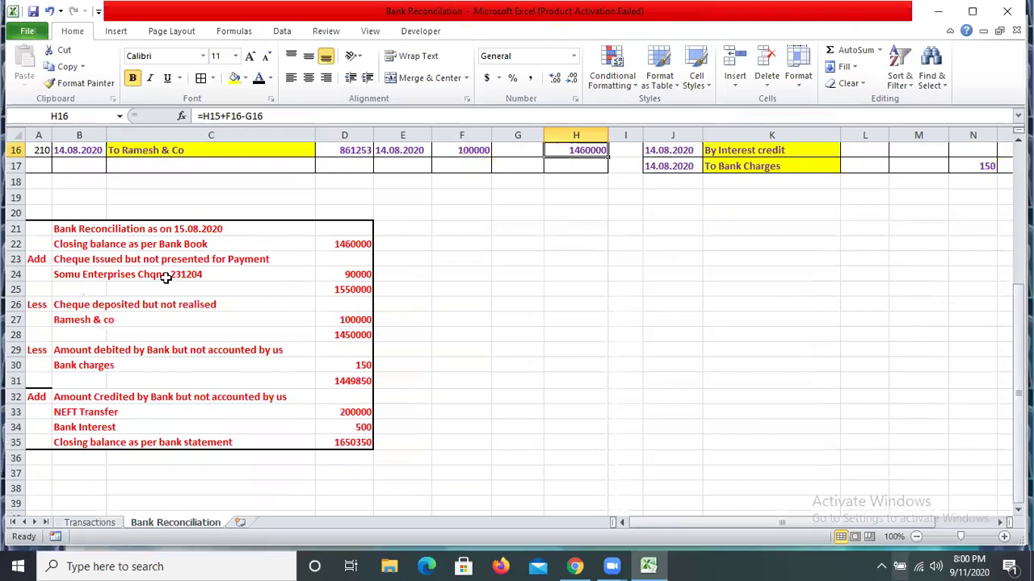
pyautogui.click(139, 275)
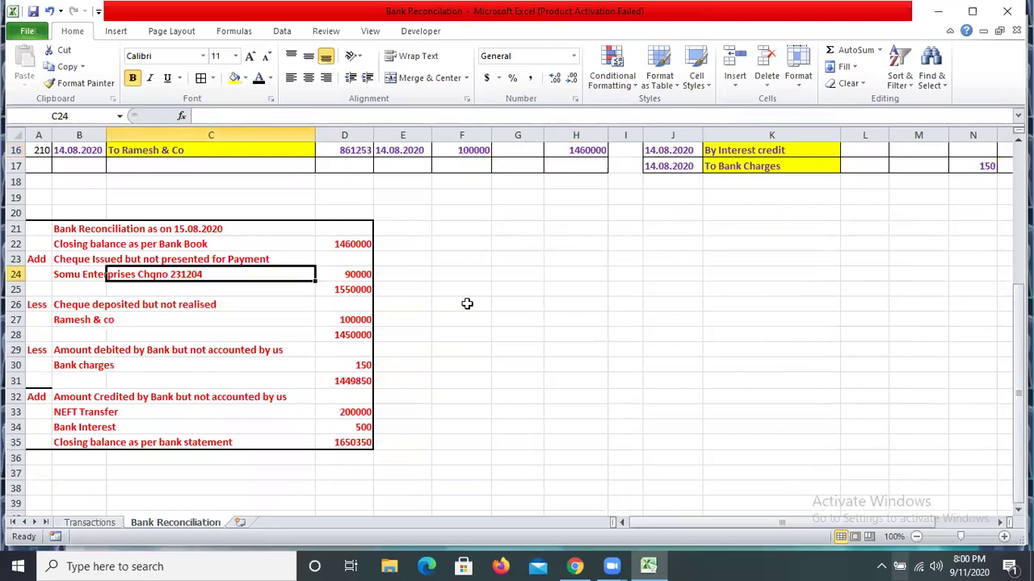
pyautogui.scroll(3, 329, 458)
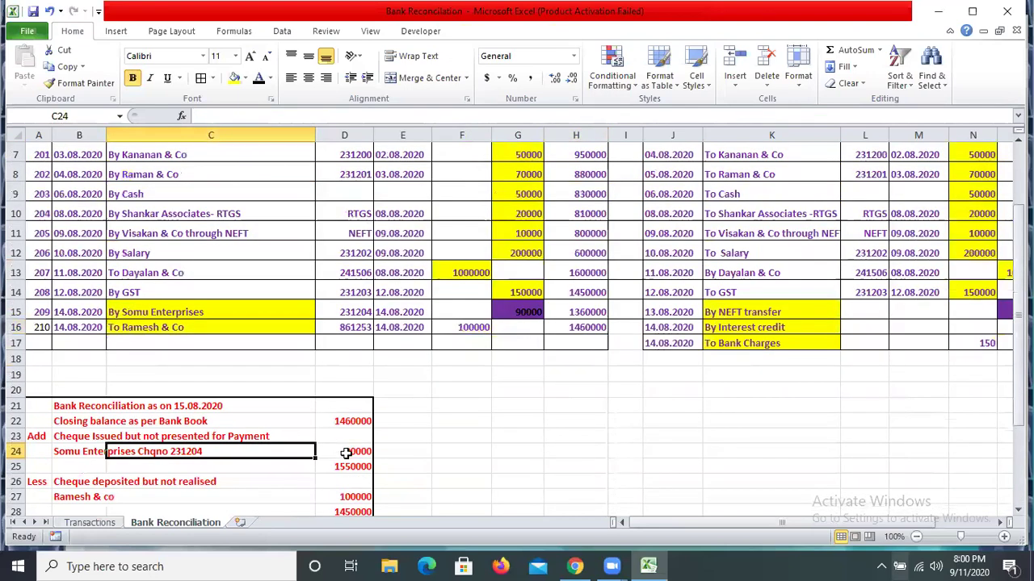
pyautogui.scroll(-2, 345, 453)
pyautogui.scroll(4, 490, 328)
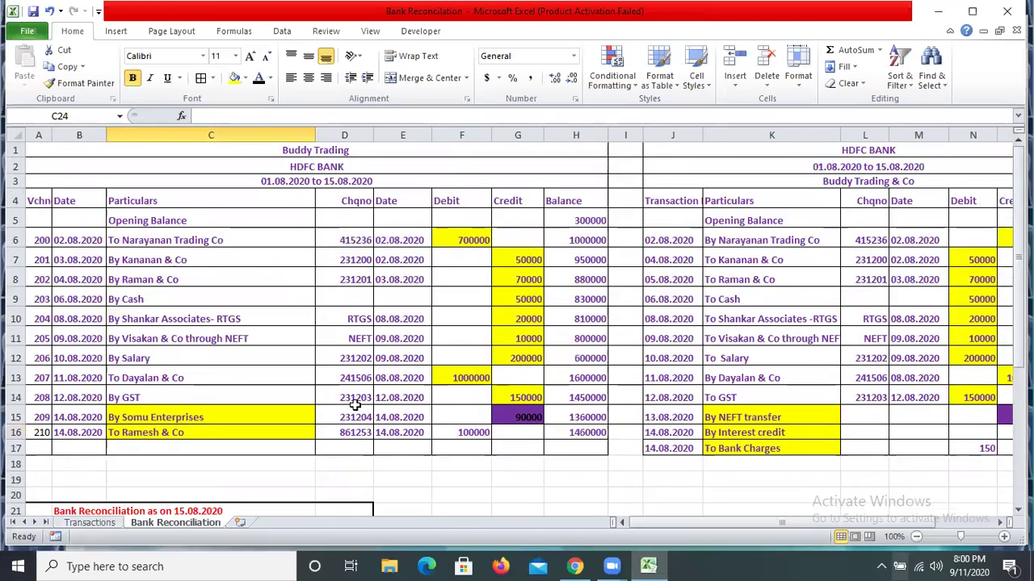
pyautogui.scroll(-3, 450, 399)
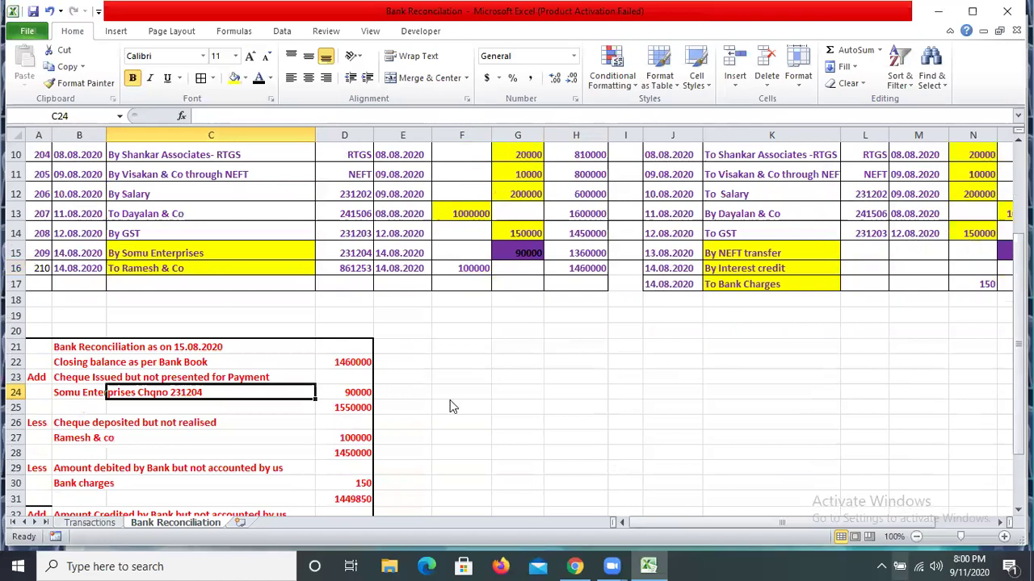
pyautogui.scroll(-4, 450, 407)
pyautogui.press('Right')
pyautogui.press('Down')
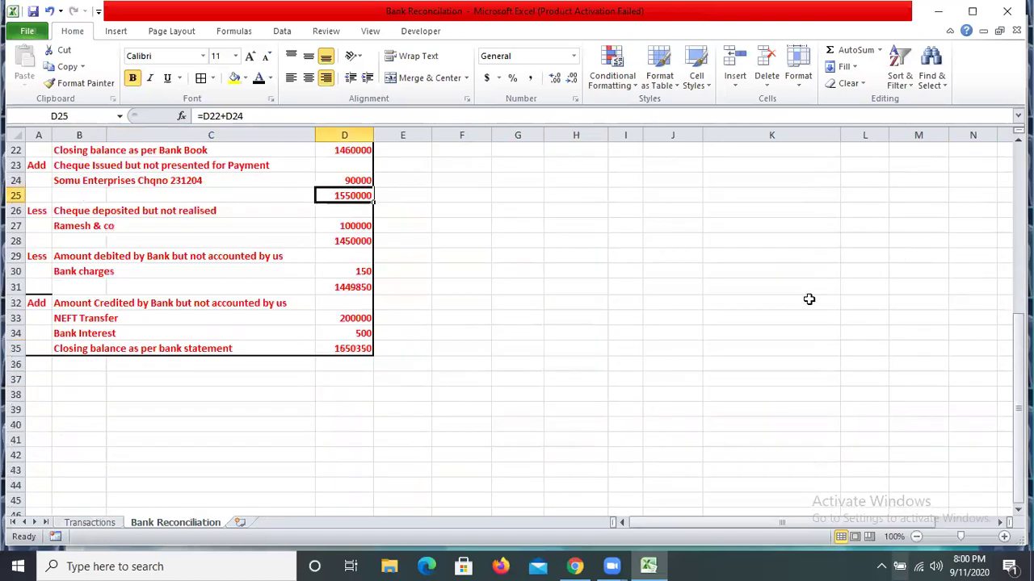
# Inspect the bank statement's last balance in P17, then the reconciliation's "Cheque deposited but not realised" heading in row 26.
pyautogui.hotkey('ctrl', 'z')
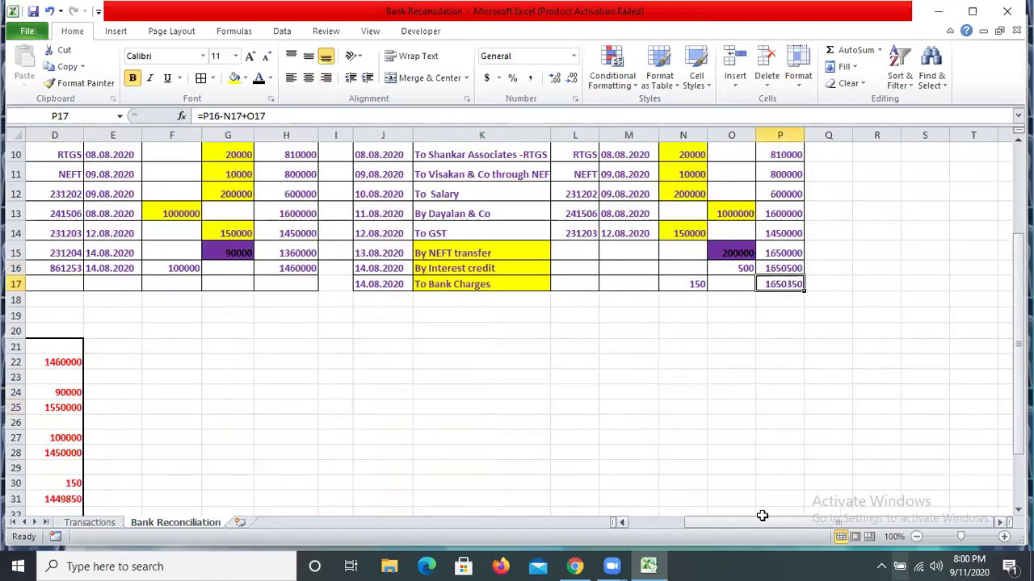
pyautogui.hscroll(-3, 762, 516)
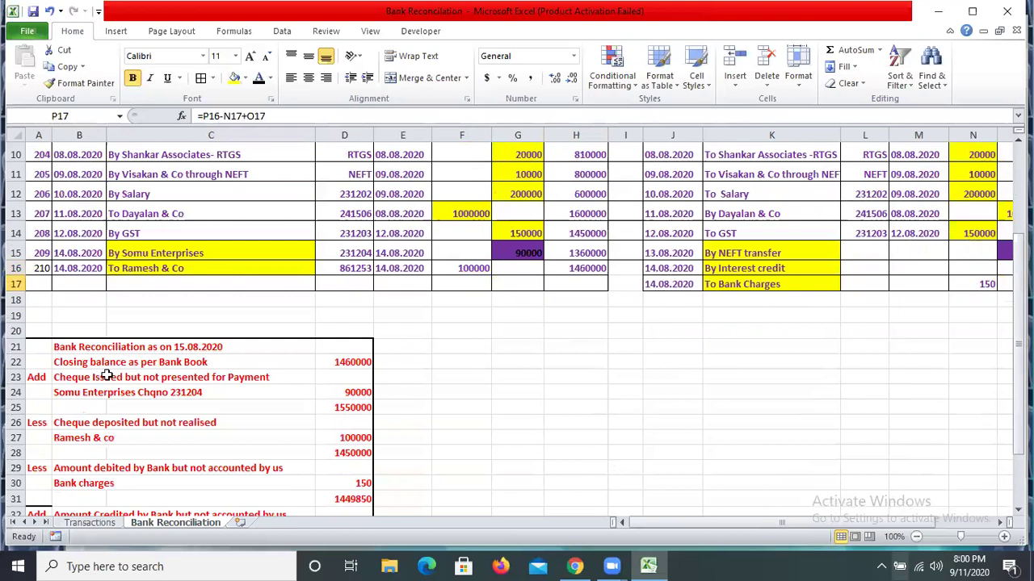
pyautogui.scroll(-1, 145, 367)
pyautogui.click(167, 365)
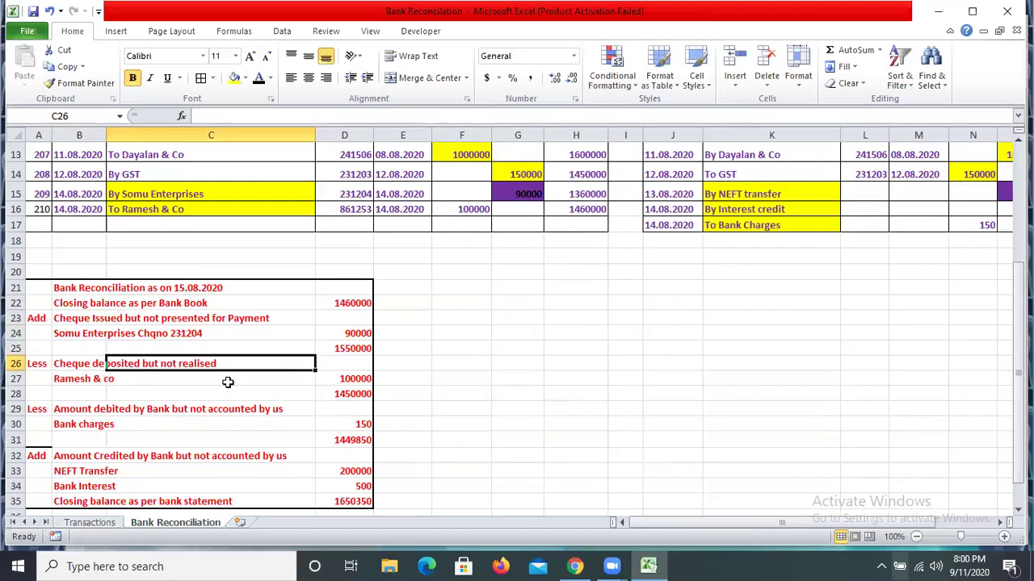
# Check the Ramesh & co deposited cheque line against its bank book entry, and inspect its amount in D27 and the subtotal in D28.
pyautogui.hotkey('ctrl', 'z')
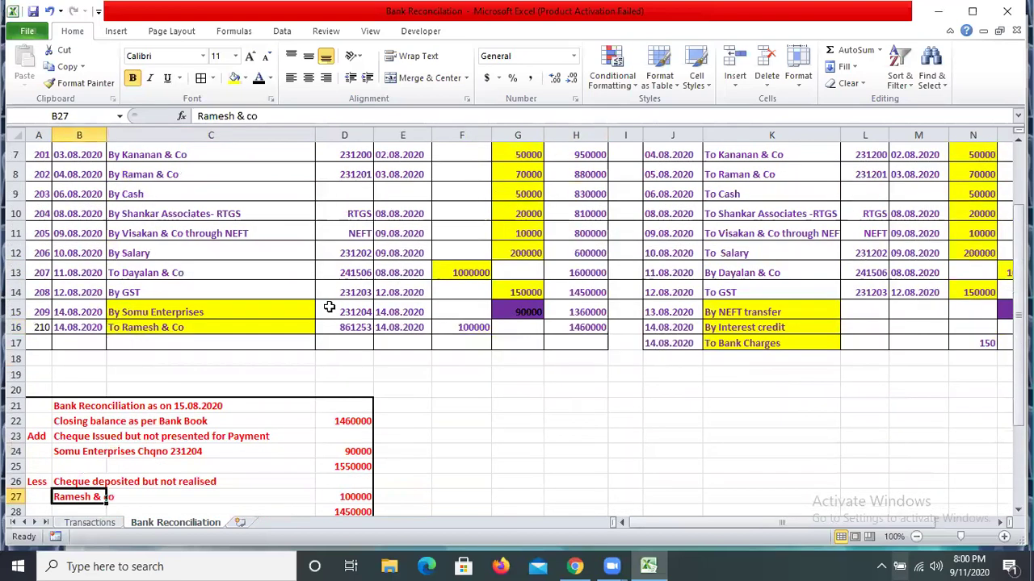
pyautogui.scroll(-2, 466, 211)
pyautogui.click(466, 211)
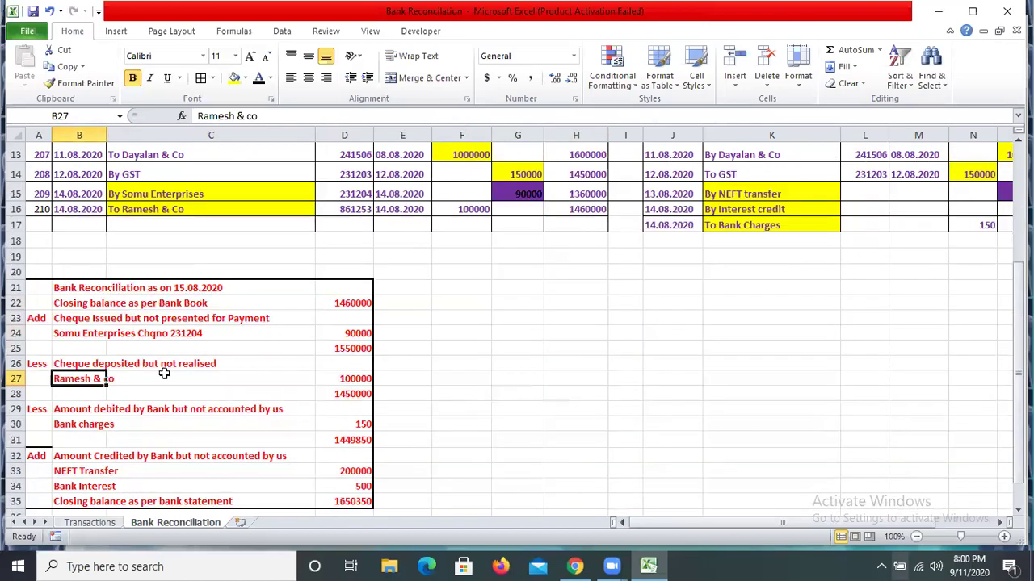
pyautogui.click(48, 367)
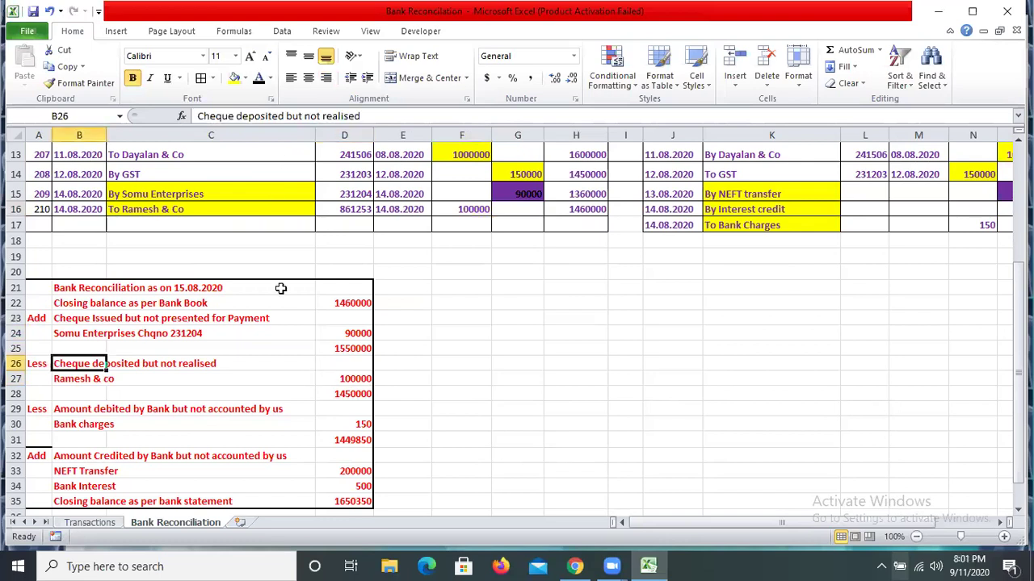
pyautogui.scroll(4, 280, 288)
pyautogui.scroll(-5, 345, 321)
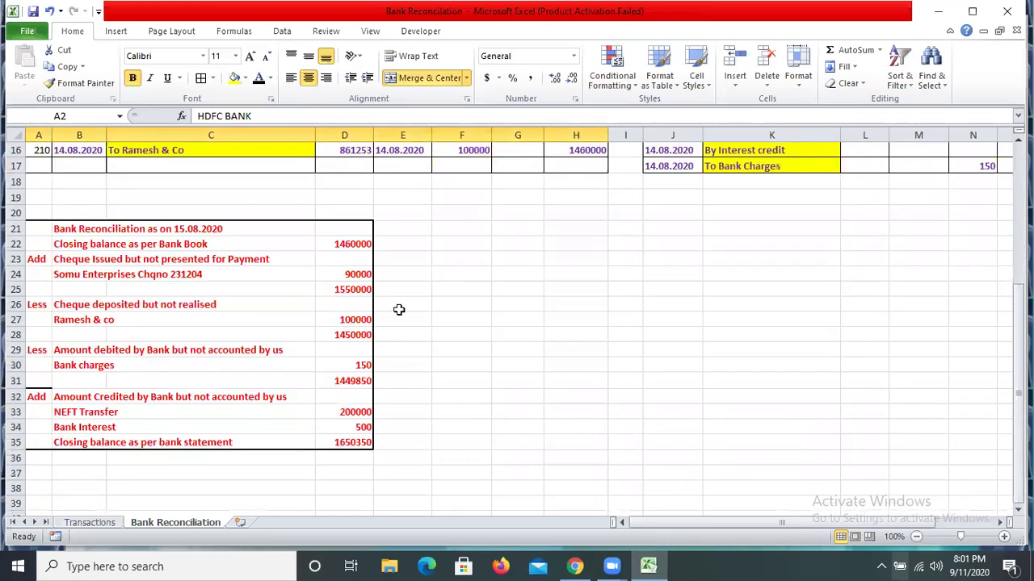
pyautogui.click(367, 319)
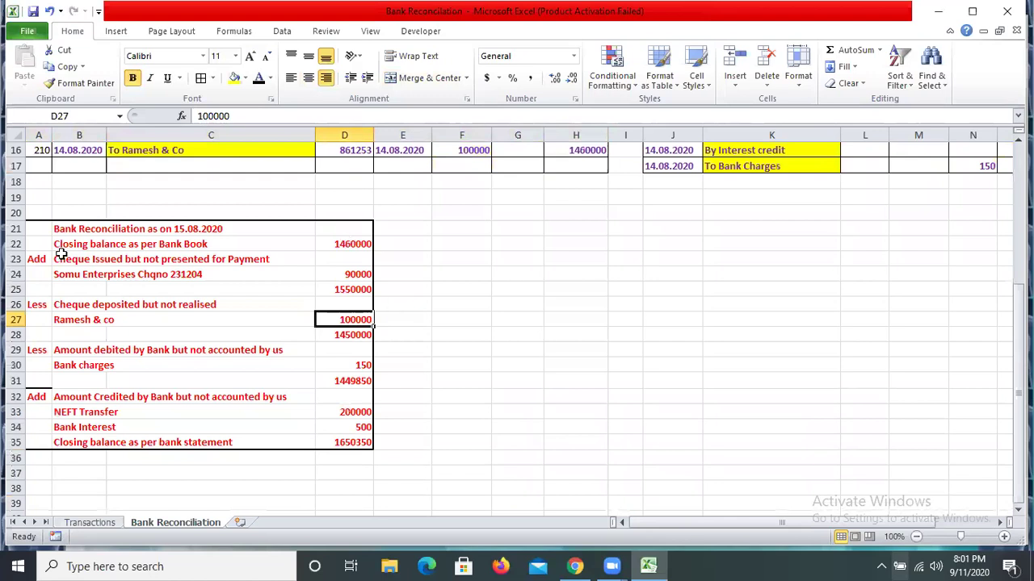
pyautogui.press('Down')
# Trace the "Amount debited by Bank but not accounted by us" item from the bank statement's charges in N17 to D30.
pyautogui.scroll(-2, 49, 256)
pyautogui.click(149, 256)
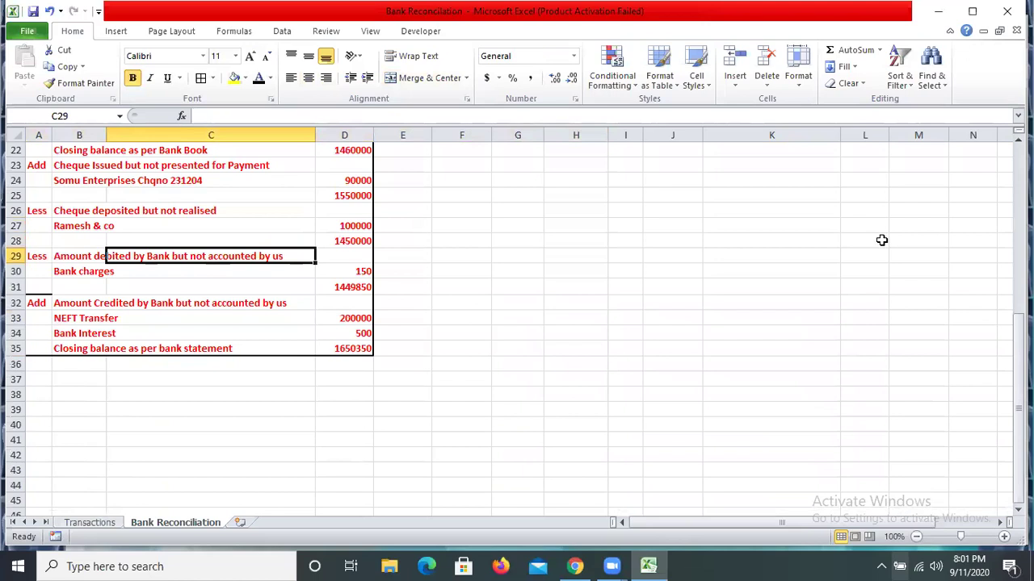
pyautogui.scroll(3, 766, 452)
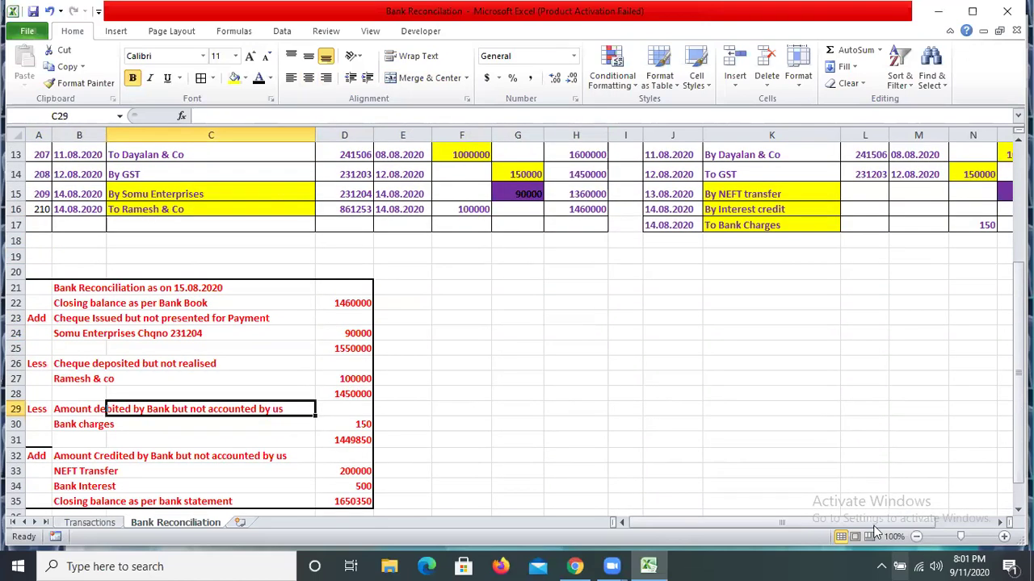
pyautogui.moveTo(873, 525); pyautogui.dragTo(929, 524)
pyautogui.click(683, 226)
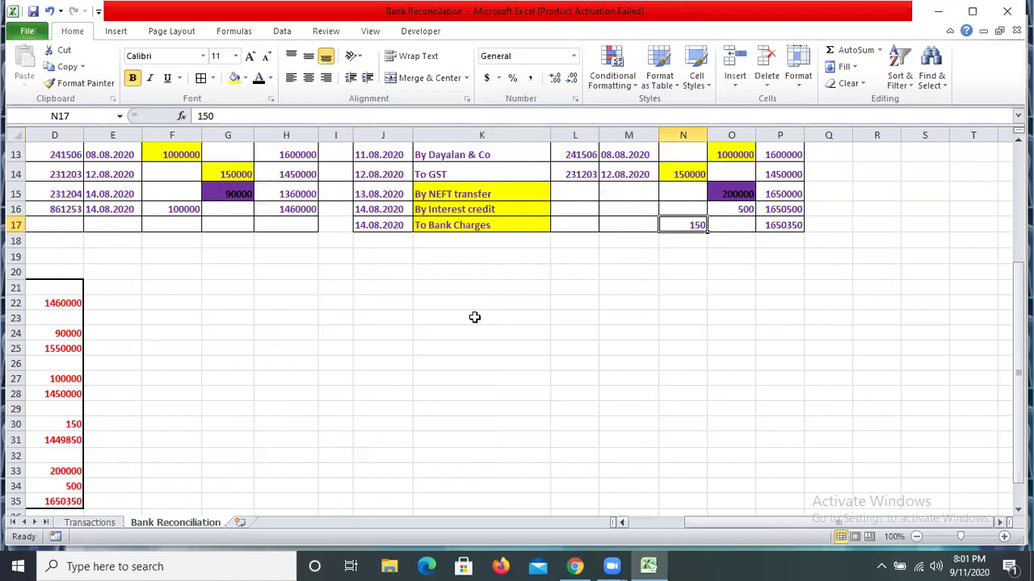
pyautogui.hscroll(-3, 473, 316)
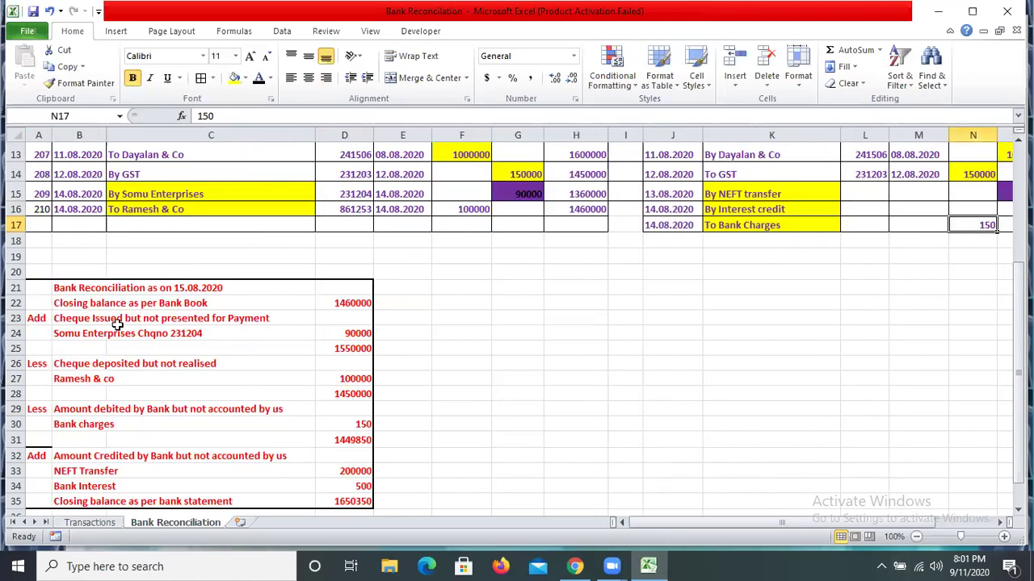
pyautogui.scroll(-2, 118, 324)
pyautogui.click(336, 317)
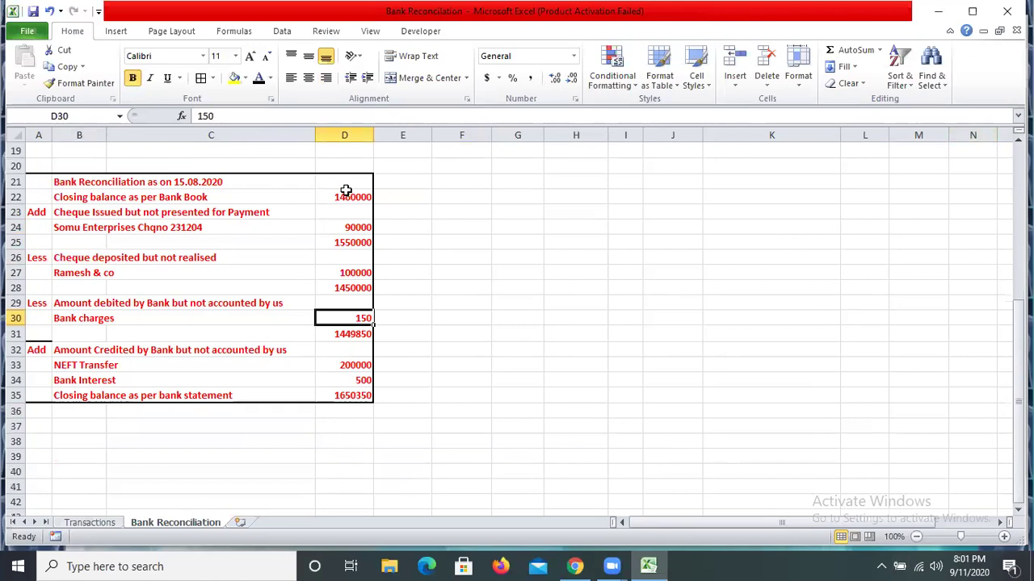
# Go through the reconciliation amounts between the bank book balance in D22 and the bank charges in D30, and inspect the subtotal formula in D31.
pyautogui.press('Up')
pyautogui.press('Up')
pyautogui.press('Up')
pyautogui.press('Up')
pyautogui.press('Up')
pyautogui.press('Up')
pyautogui.press('Up')
pyautogui.press('Up')
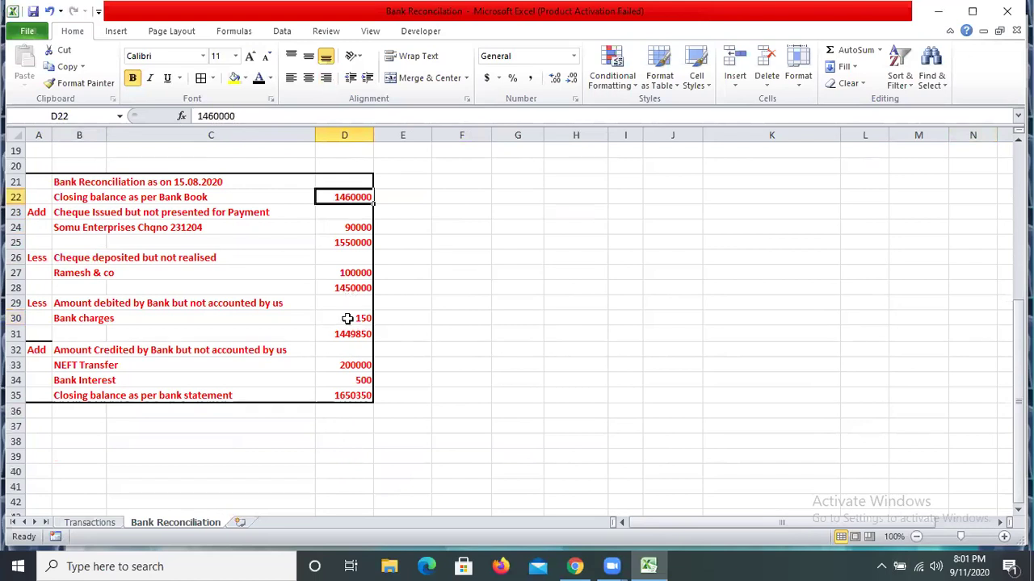
pyautogui.press('Down')
pyautogui.press('Down')
pyautogui.press('Down')
pyautogui.press('Down')
pyautogui.press('Down')
pyautogui.press('Down')
pyautogui.press('Down')
pyautogui.press('Down')
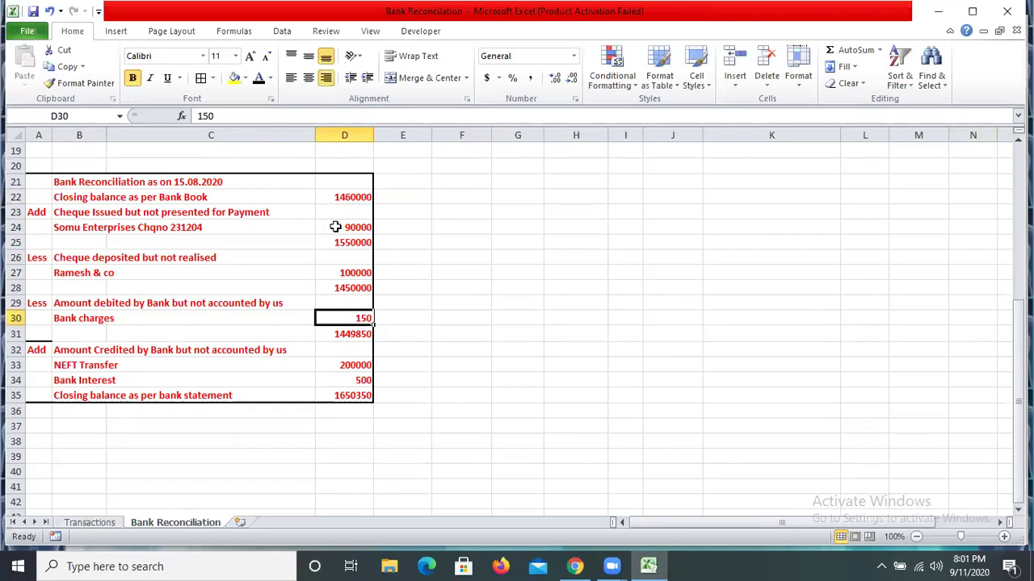
pyautogui.scroll(1, 213, 390)
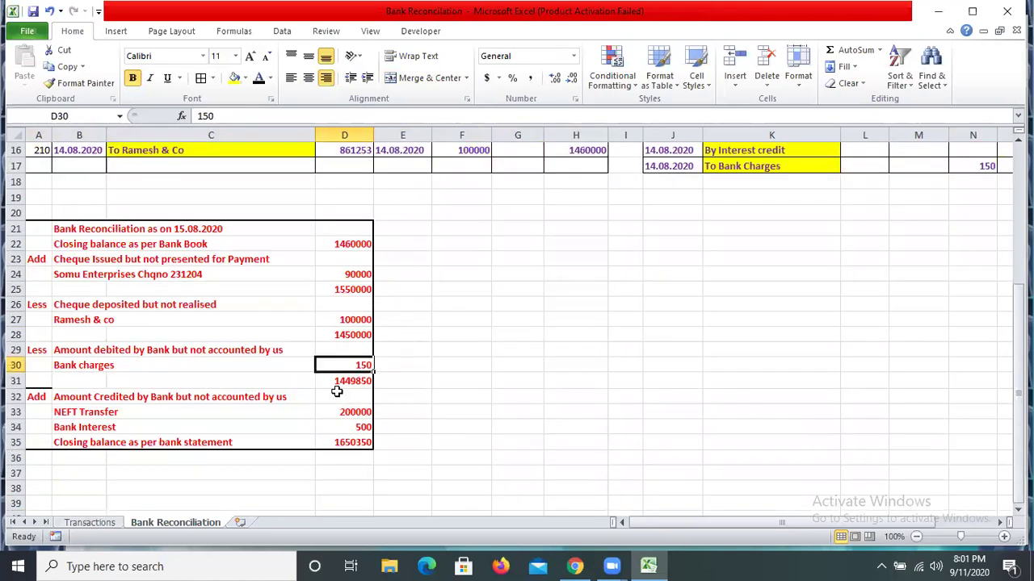
pyautogui.press('Down')
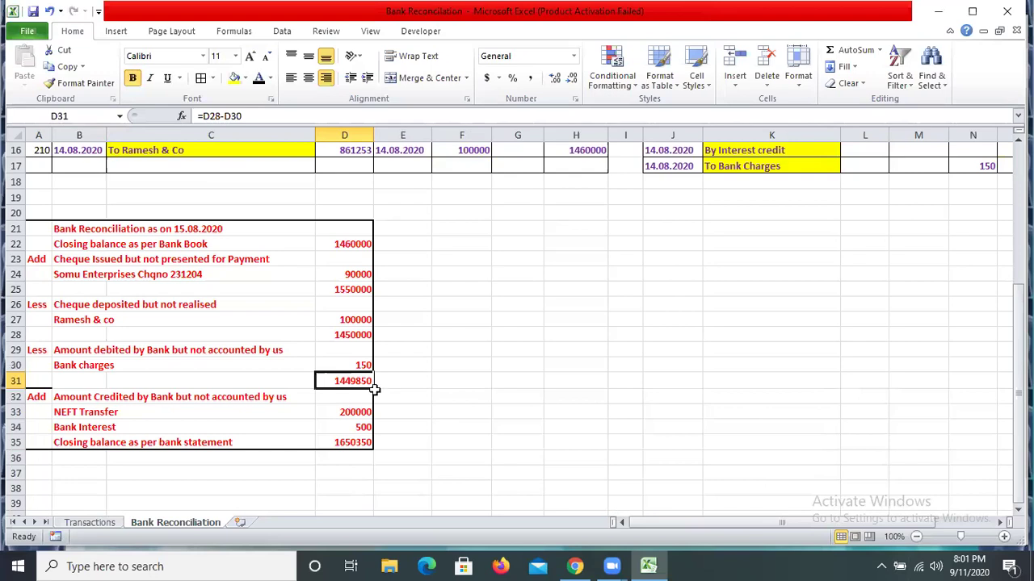
# Trace the amounts credited by the bank but not accounted for, NEFT transfer and interest, from the bank statement to reconciliation rows 33 and 34.
pyautogui.press('Down')
pyautogui.press('Left')
pyautogui.press('Left')
pyautogui.click(239, 401)
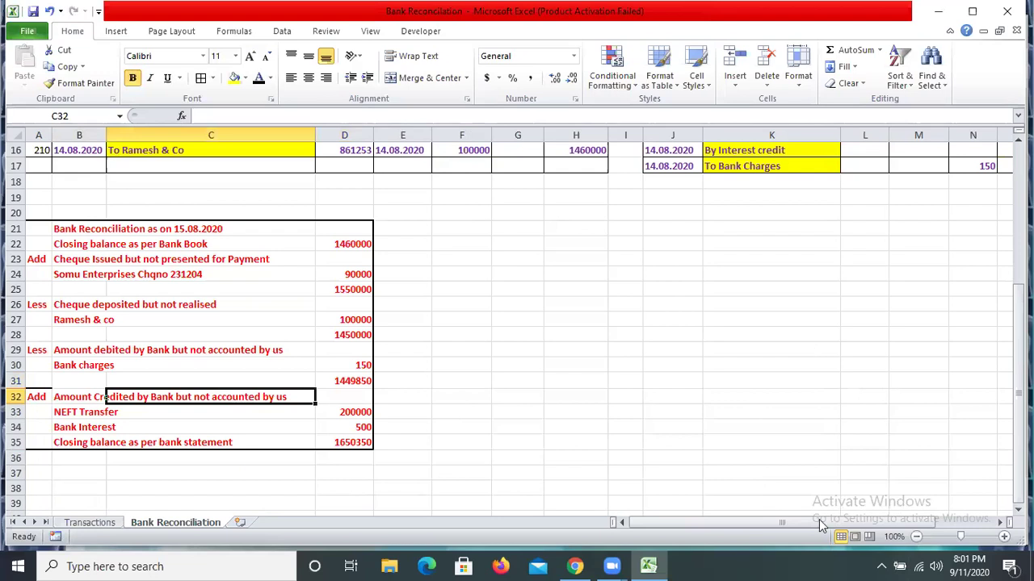
pyautogui.scroll(3, 819, 525)
pyautogui.hscroll(3, 884, 529)
pyautogui.click(502, 320)
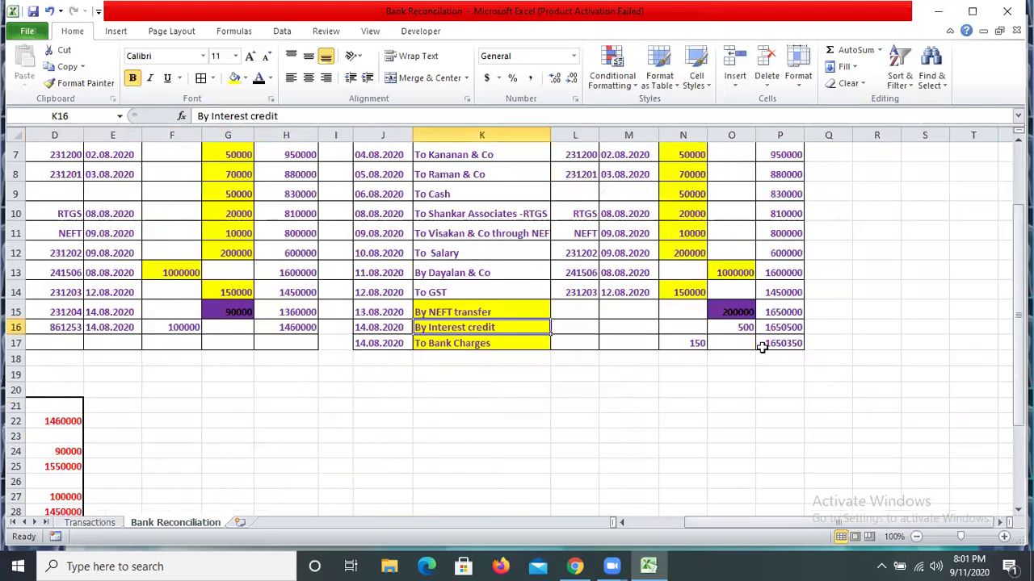
pyautogui.click(731, 312)
pyautogui.scroll(-3, 731, 312)
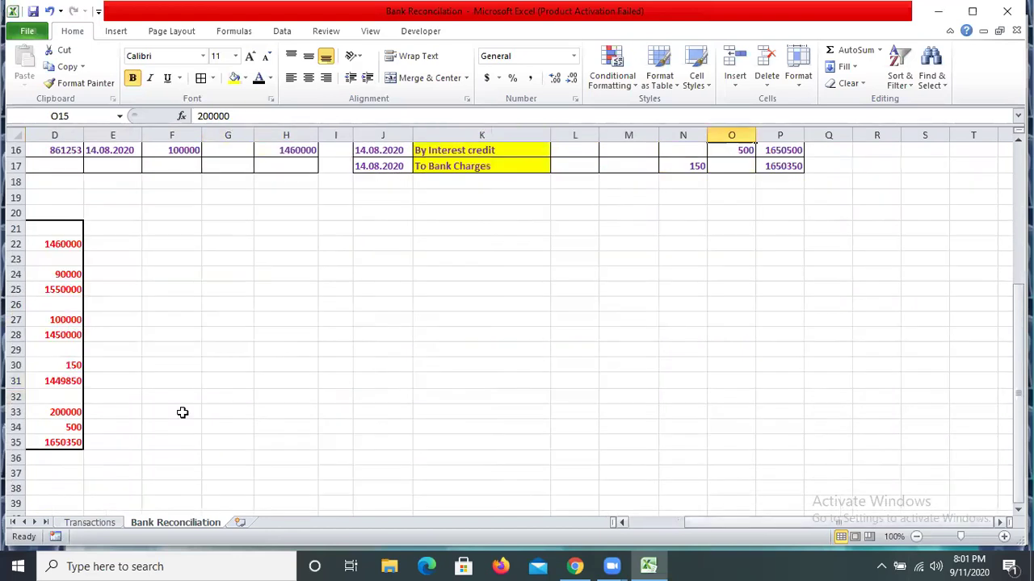
pyautogui.hscroll(-3, 360, 415)
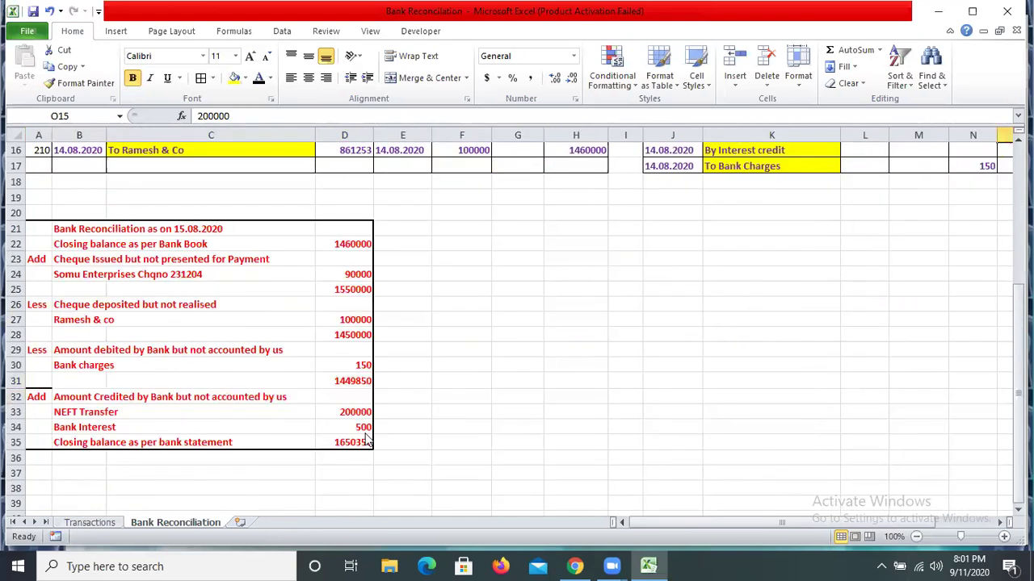
pyautogui.click(366, 430)
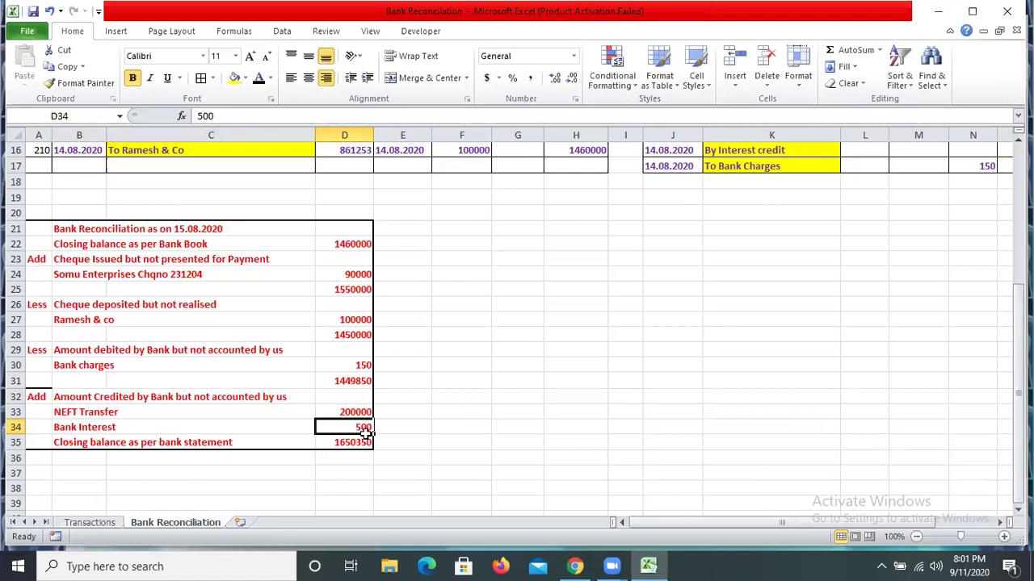
# Inspect the closing balance formula in D35 and compare its result with the bank statement's last balance in P17.
pyautogui.click(363, 440)
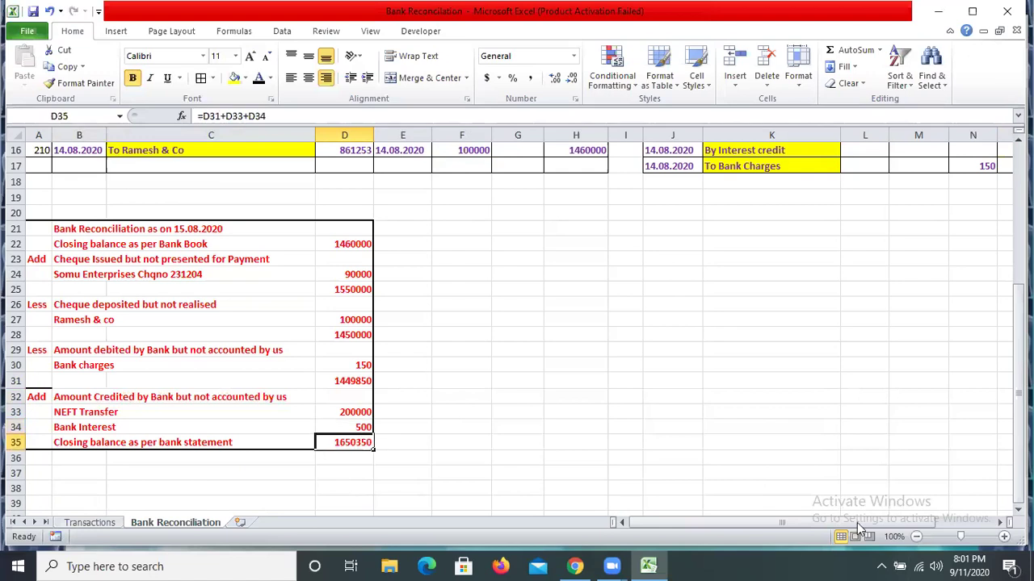
pyautogui.hscroll(3, 751, 526)
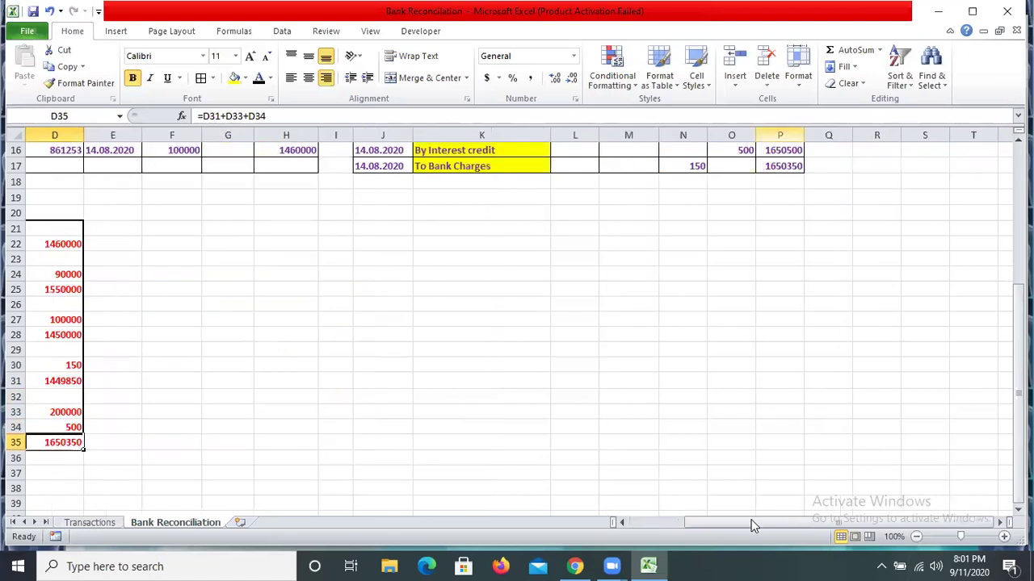
pyautogui.hotkey('ctrl', 'z')
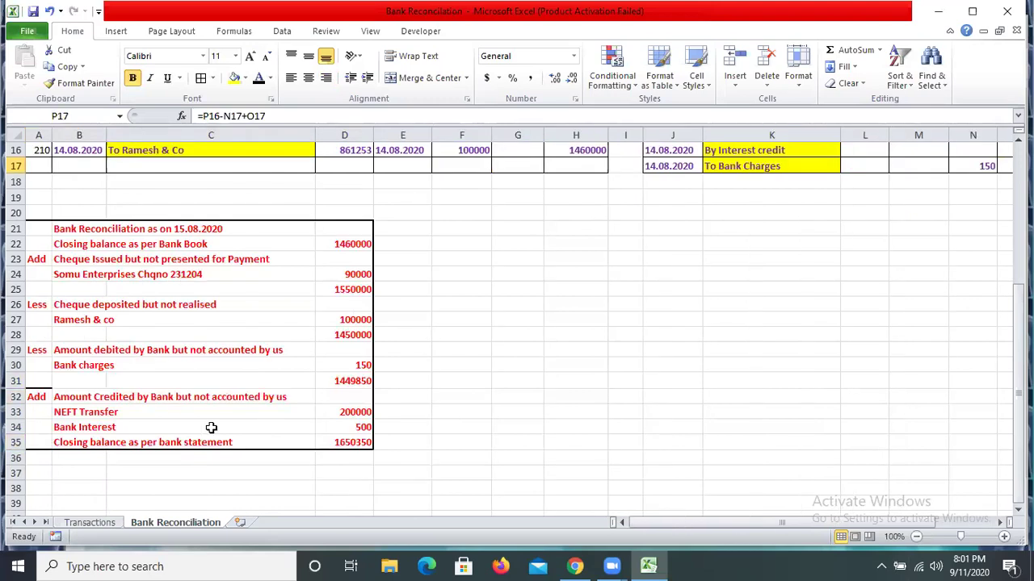
# Revisit the NEFT Transfer, Bank Interest and Bank charges lines in the reconciliation statement.
pyautogui.click(142, 409)
pyautogui.press('Down')
pyautogui.click(178, 368)
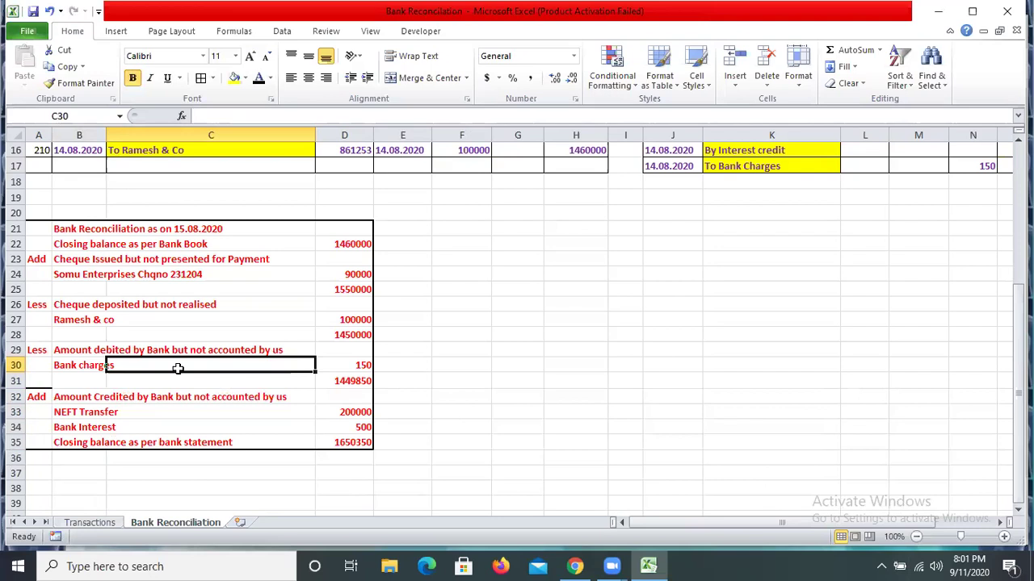
# Review the full reconciliation as on 15.08.2020 against the bank book and bank statement entries above it.
pyautogui.scroll(-1, 289, 346)
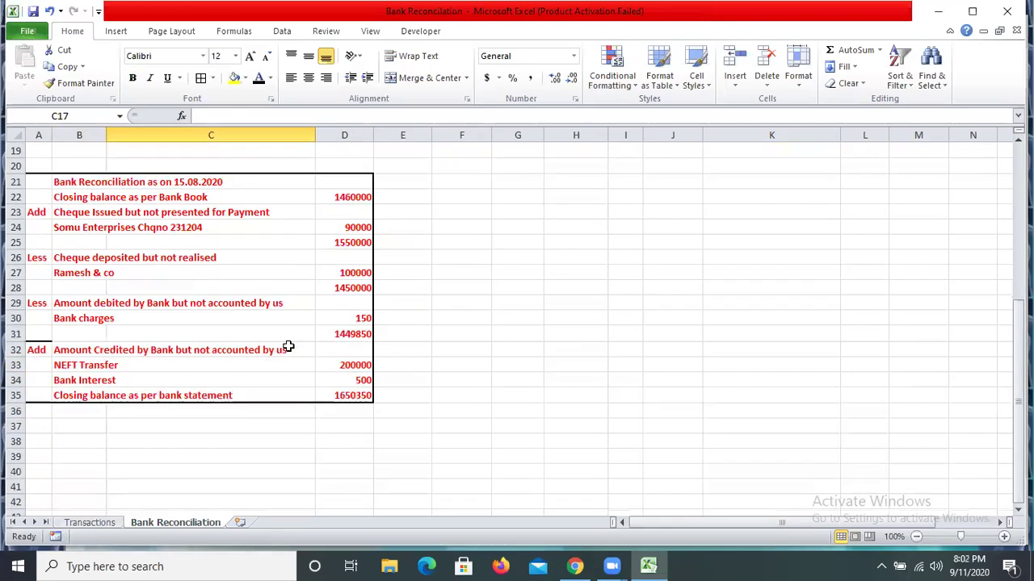
pyautogui.scroll(2, 288, 347)
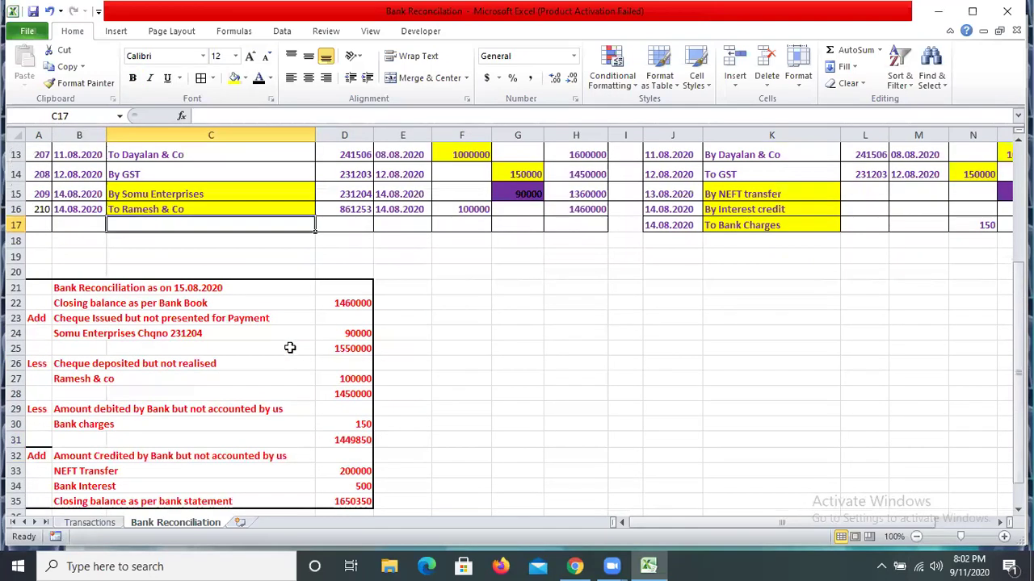
pyautogui.scroll(3, 290, 347)
pyautogui.scroll(-1, 290, 347)
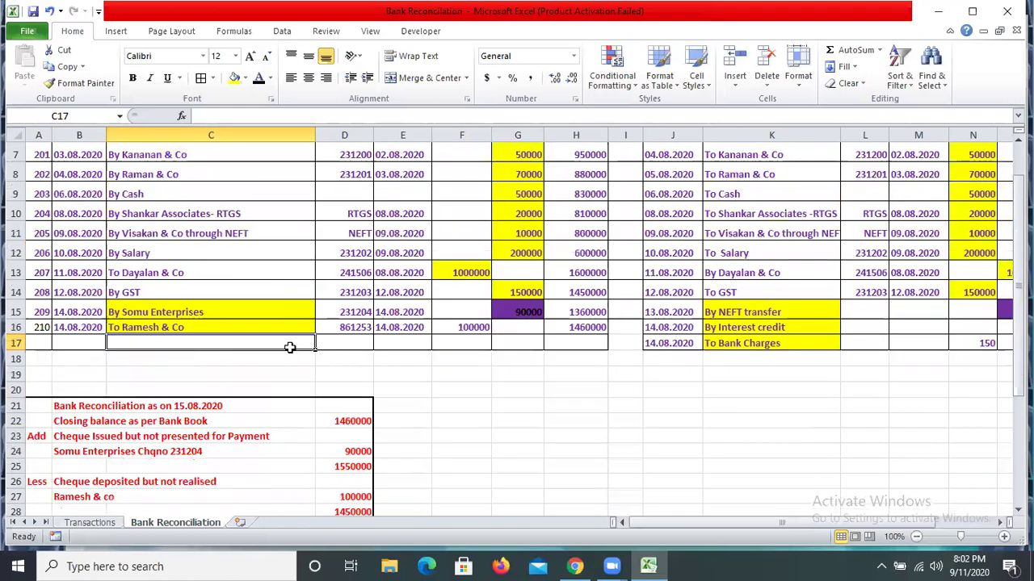
pyautogui.scroll(-3, 290, 347)
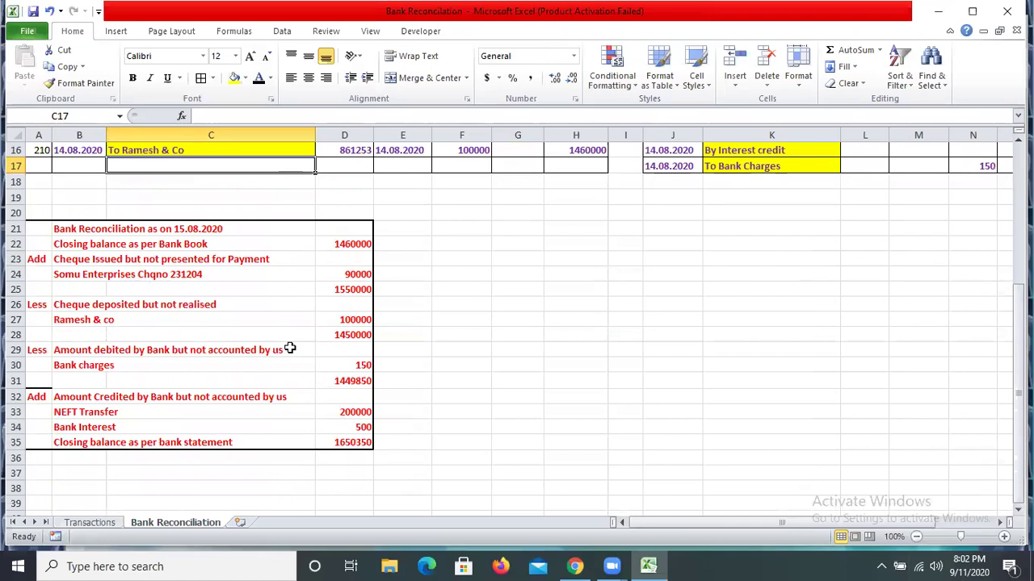
pyautogui.scroll(2, 290, 348)
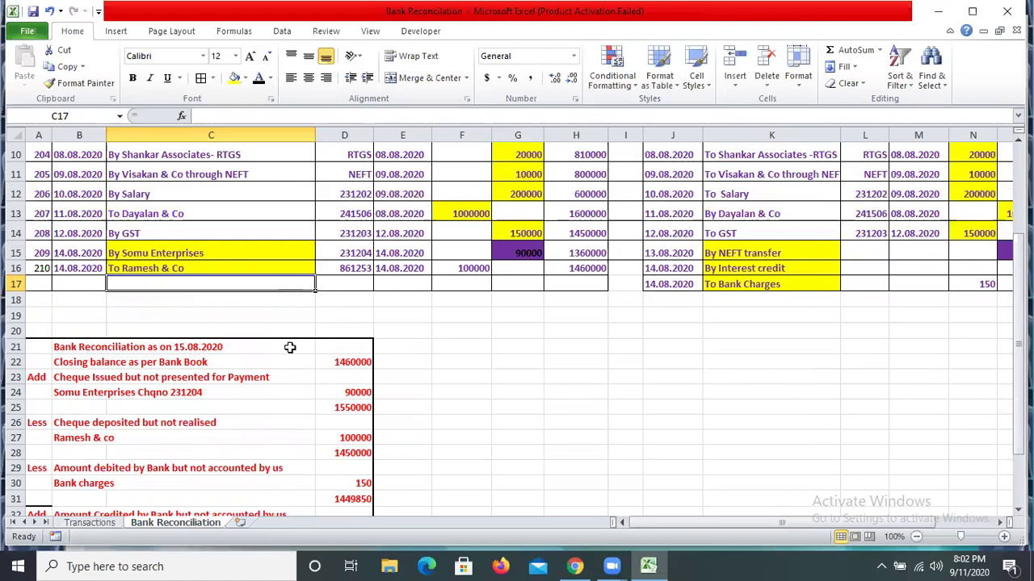
pyautogui.scroll(-4, 290, 347)
pyautogui.scroll(4, 290, 347)
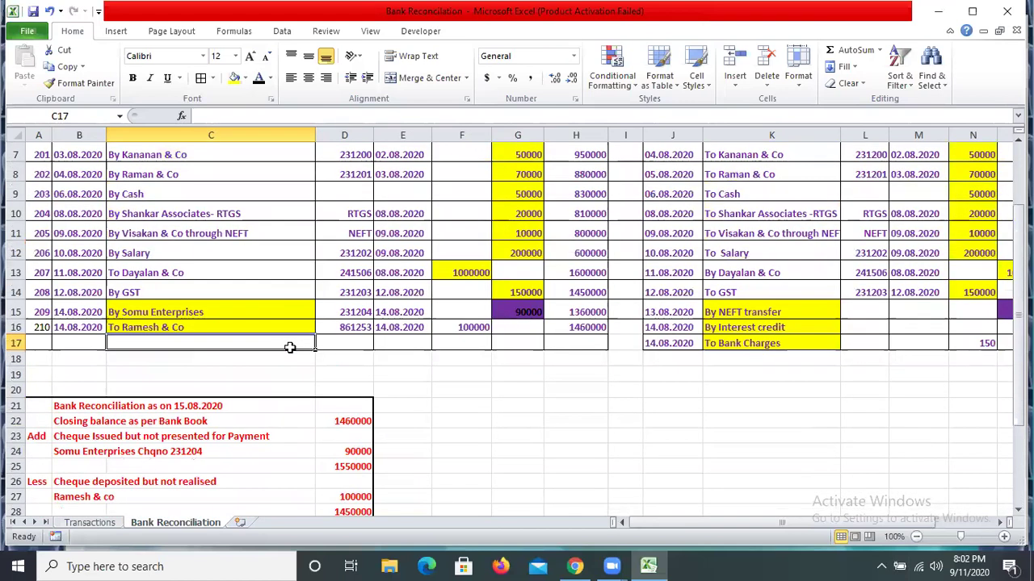
pyautogui.scroll(-4, 290, 348)
pyautogui.scroll(2, 290, 347)
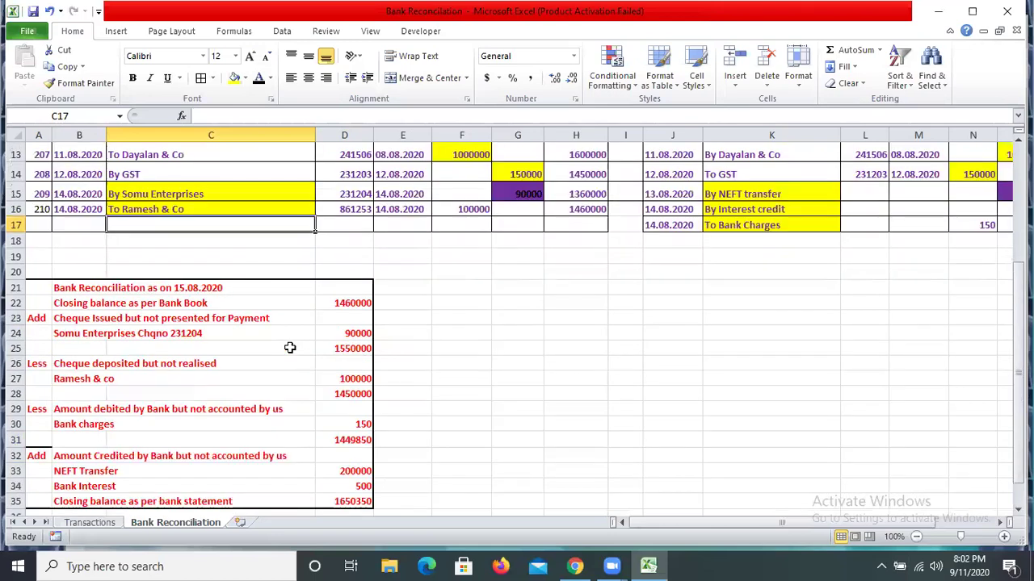
pyautogui.scroll(2, 290, 347)
pyautogui.scroll(-2, 290, 347)
pyautogui.scroll(1, 315, 390)
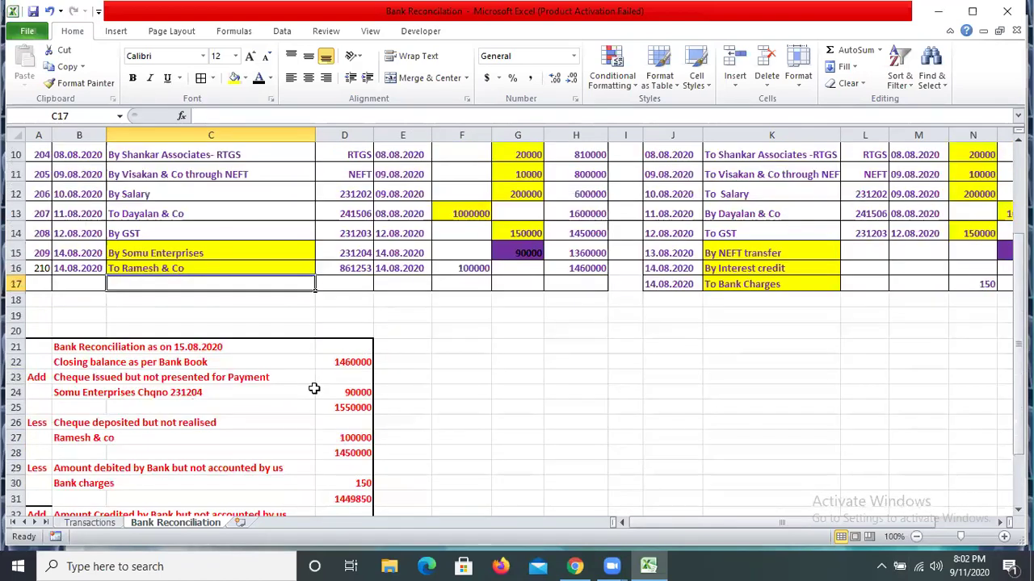
pyautogui.scroll(-2, 314, 390)
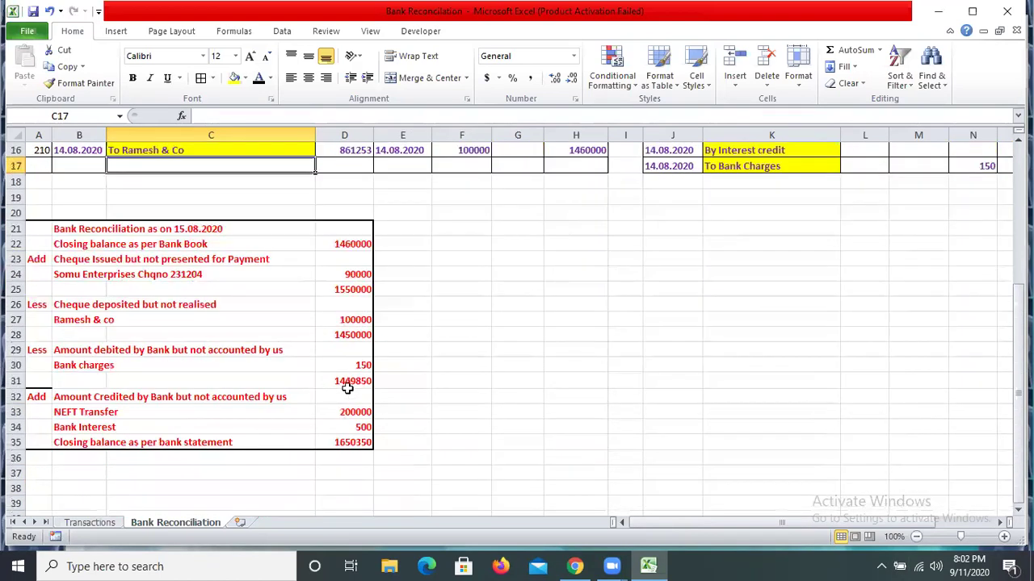
# Check the Bank charges line in the reconciliation against the empty bank book row 17.
pyautogui.click(128, 368)
pyautogui.press('Left')
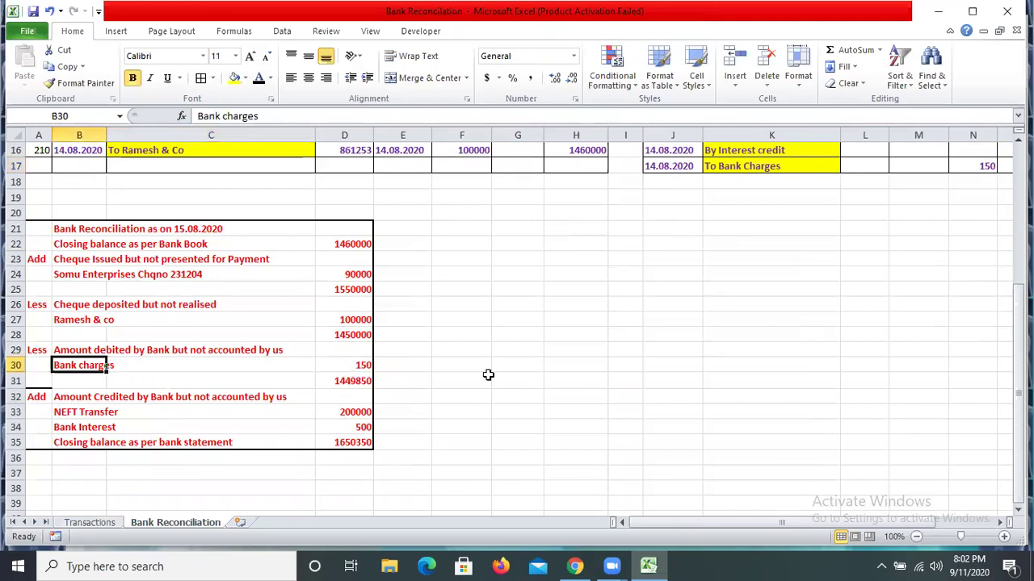
pyautogui.press('Right')
pyautogui.press('Right')
pyautogui.scroll(1, 490, 371)
pyautogui.scroll(1, 240, 267)
pyautogui.click(236, 283)
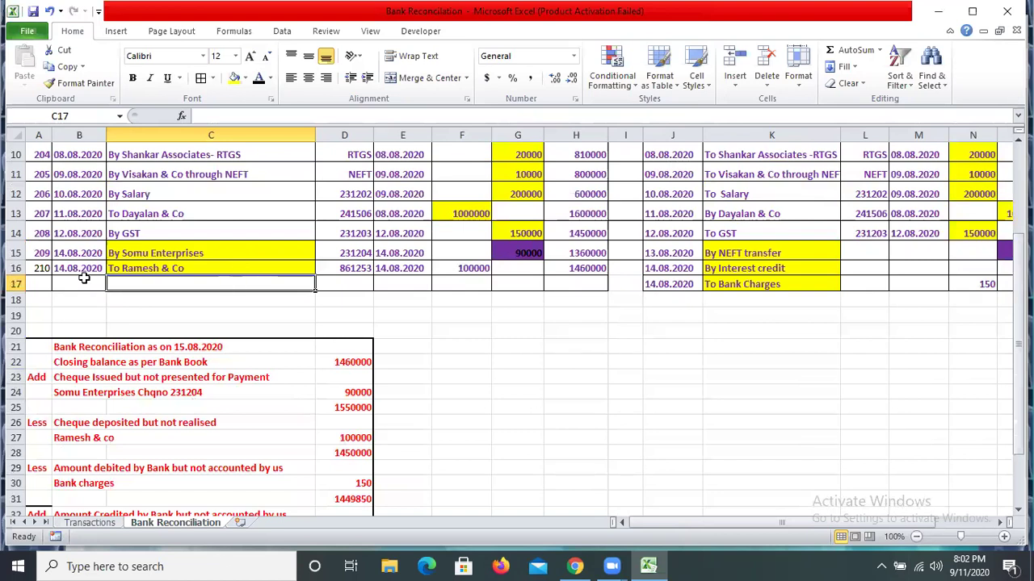
# Compare the NEFT Transfer and Bank Interest lines in the reconciliation with the bank book entries above.
pyautogui.scroll(-5, 212, 339)
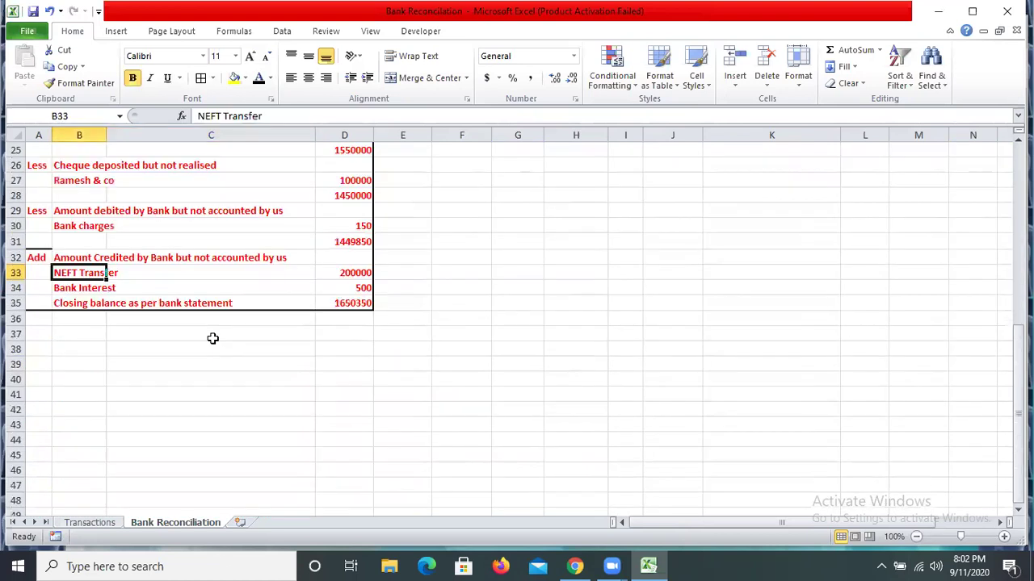
pyautogui.press('Return')
pyautogui.scroll(7, 252, 321)
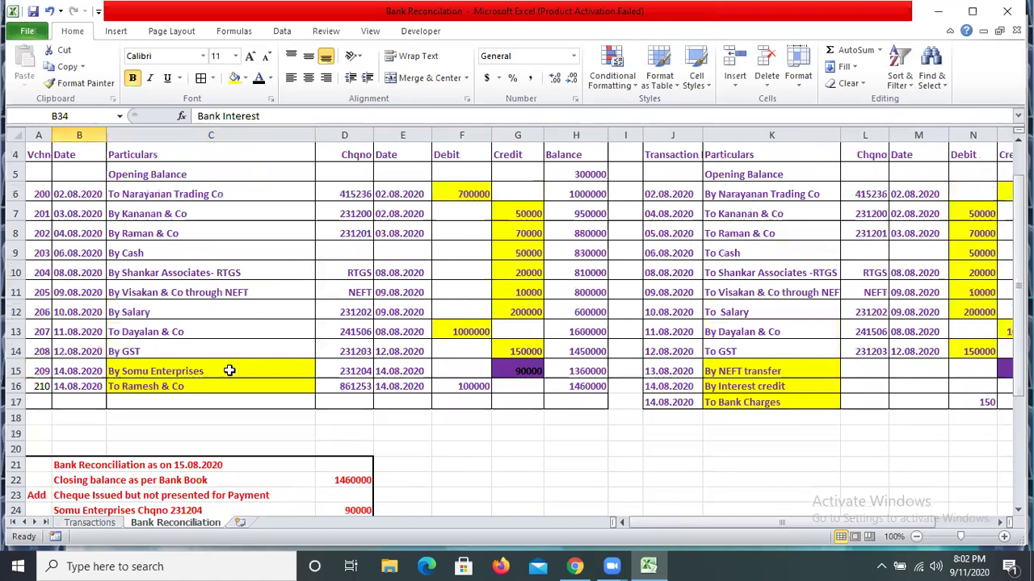
pyautogui.scroll(-6, 874, 312)
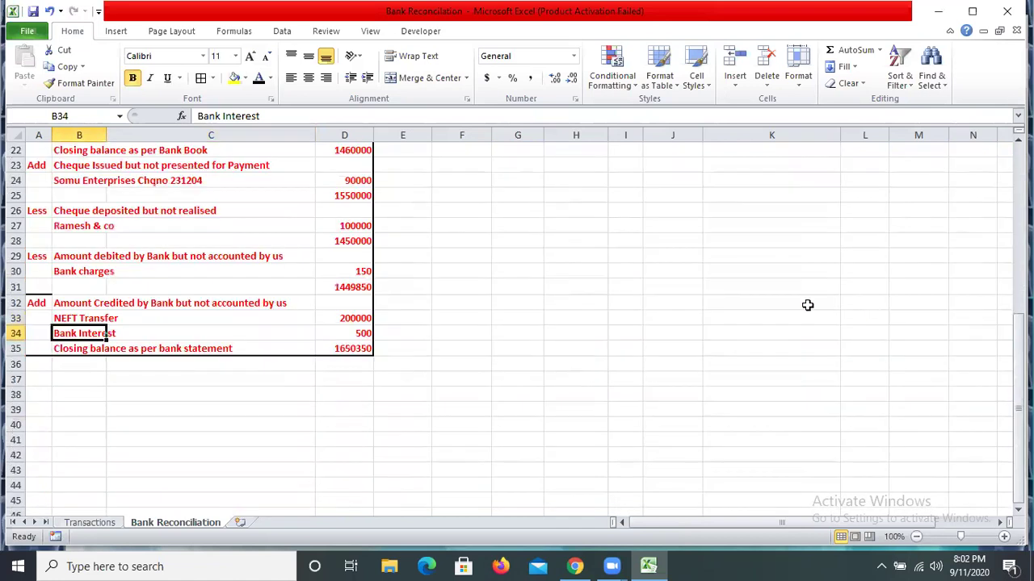
pyautogui.scroll(-1, 808, 305)
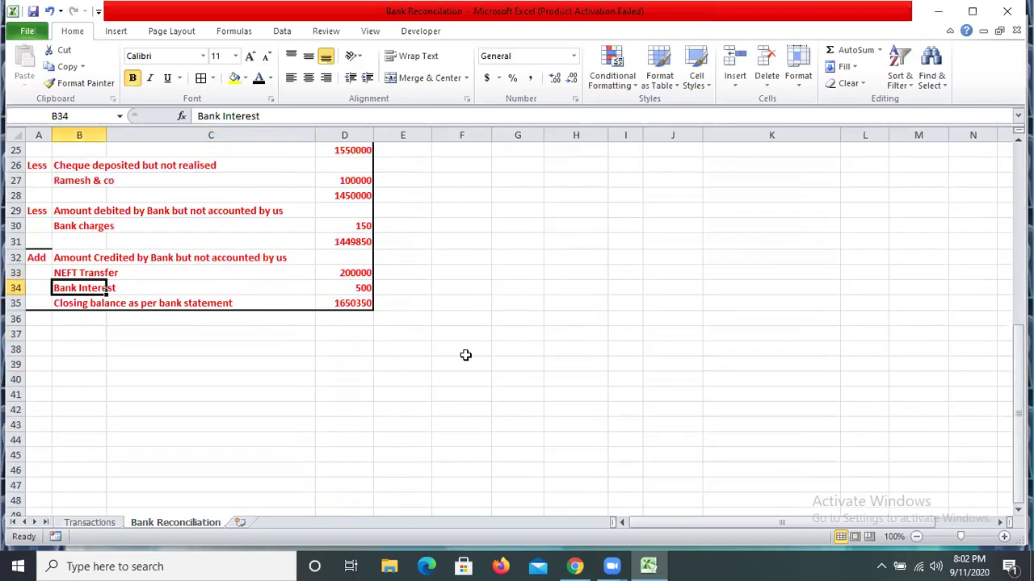
pyautogui.scroll(3, 538, 306)
pyautogui.scroll(2, 537, 305)
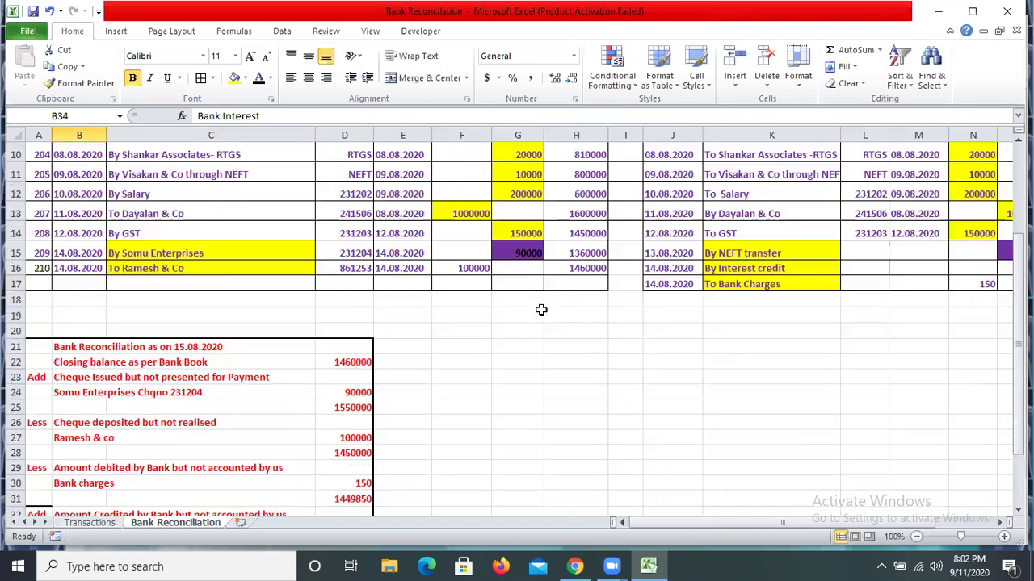
pyautogui.scroll(-2, 558, 309)
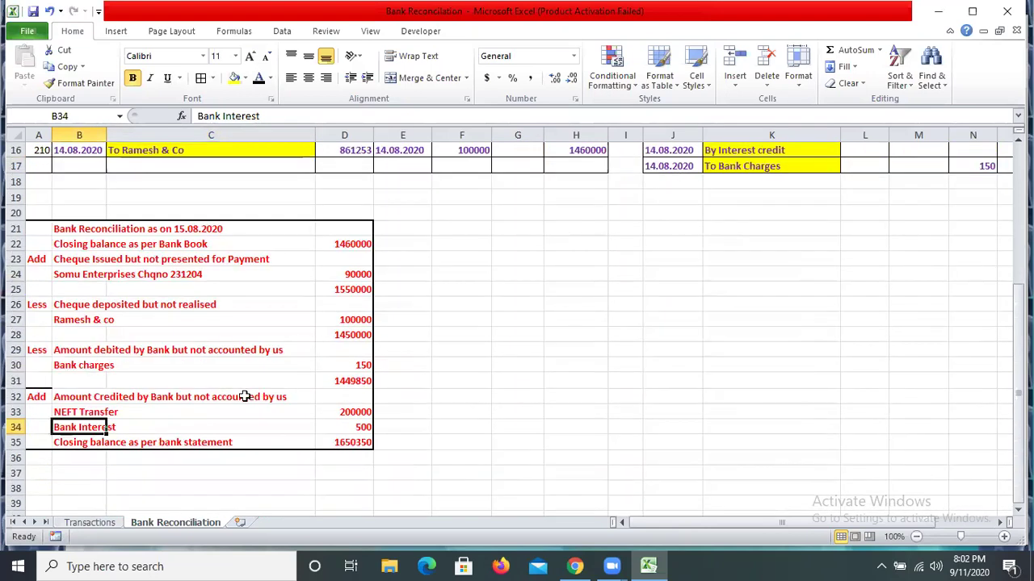
pyautogui.scroll(4, 264, 397)
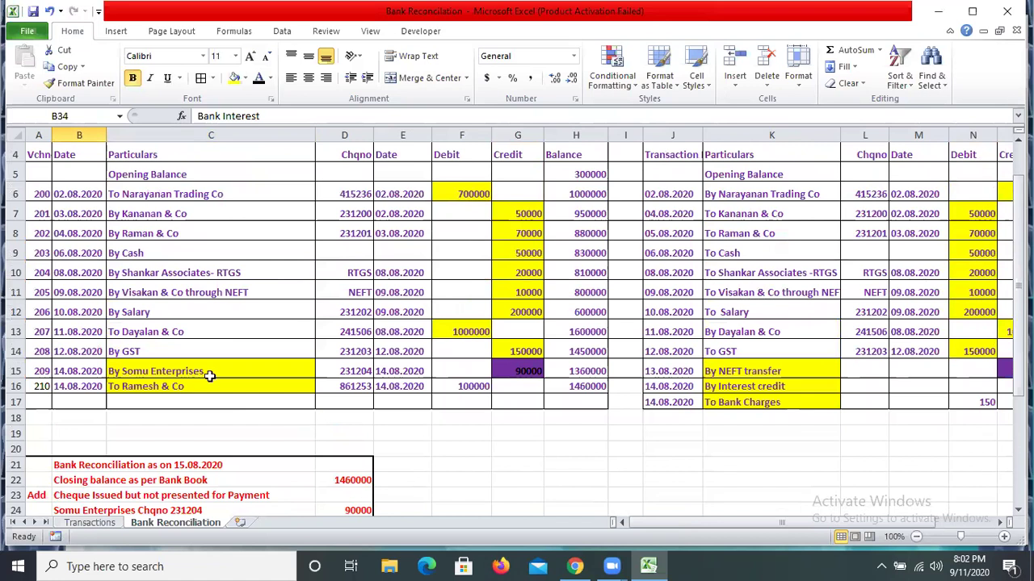
pyautogui.scroll(-5, 202, 385)
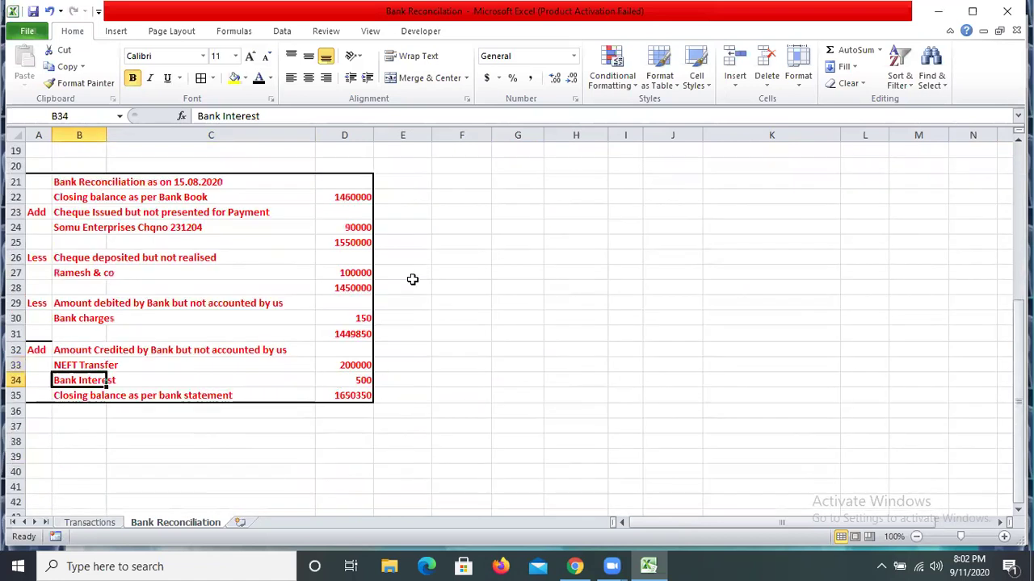
# Inspect the bank interest amount in D34 and the bank statement's debit, credit and balance columns.
pyautogui.press('Right')
pyautogui.press('Right')
pyautogui.scroll(2, 412, 279)
pyautogui.scroll(-2, 397, 395)
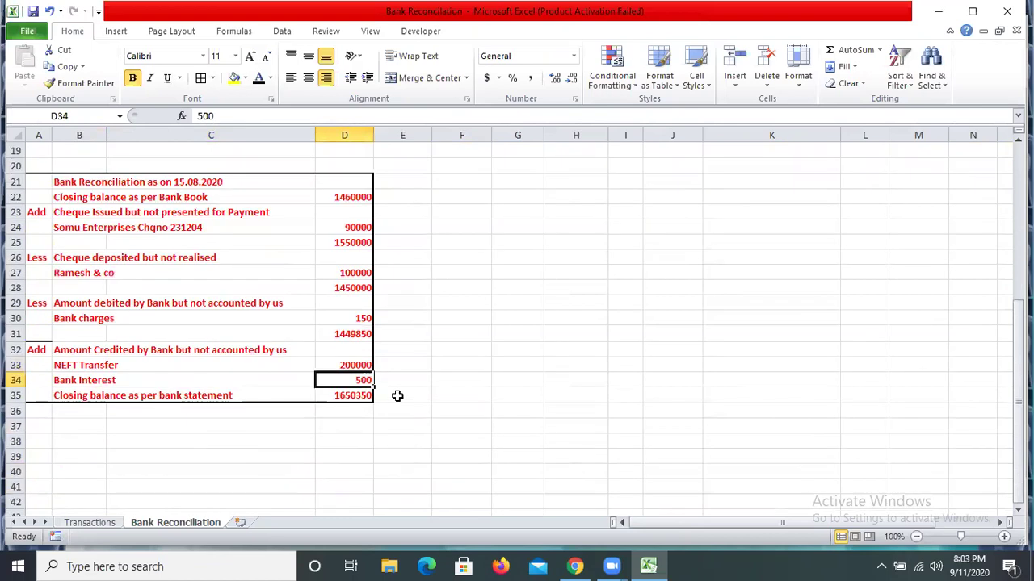
pyautogui.moveTo(897, 519); pyautogui.dragTo(797, 420)
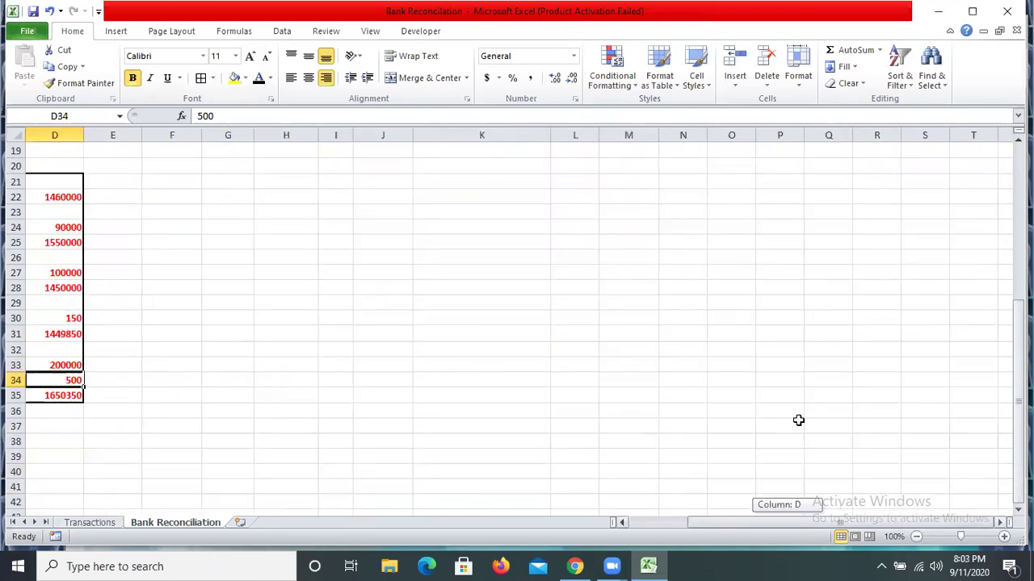
pyautogui.scroll(4, 798, 420)
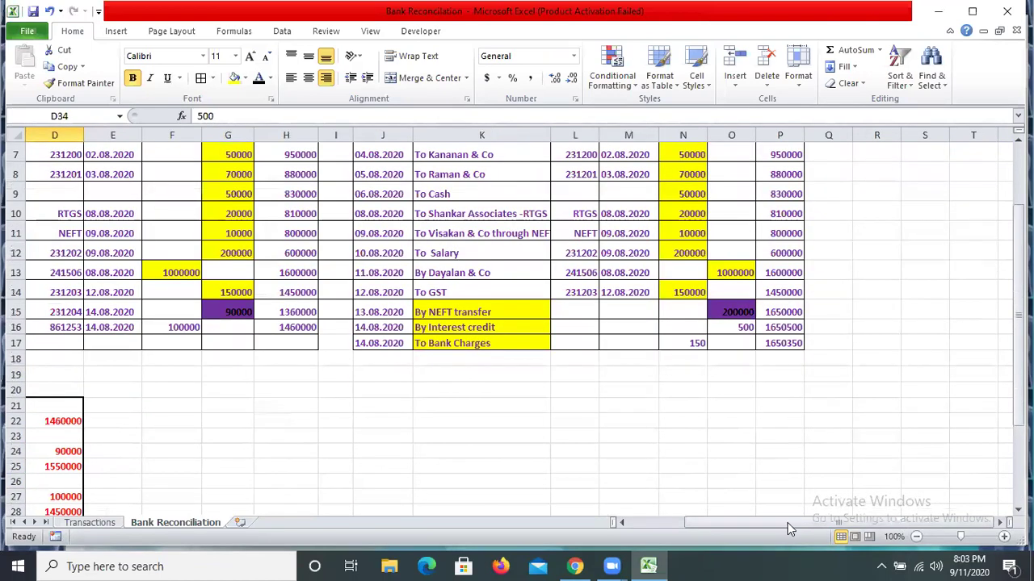
pyautogui.hscroll(-3, 387, 437)
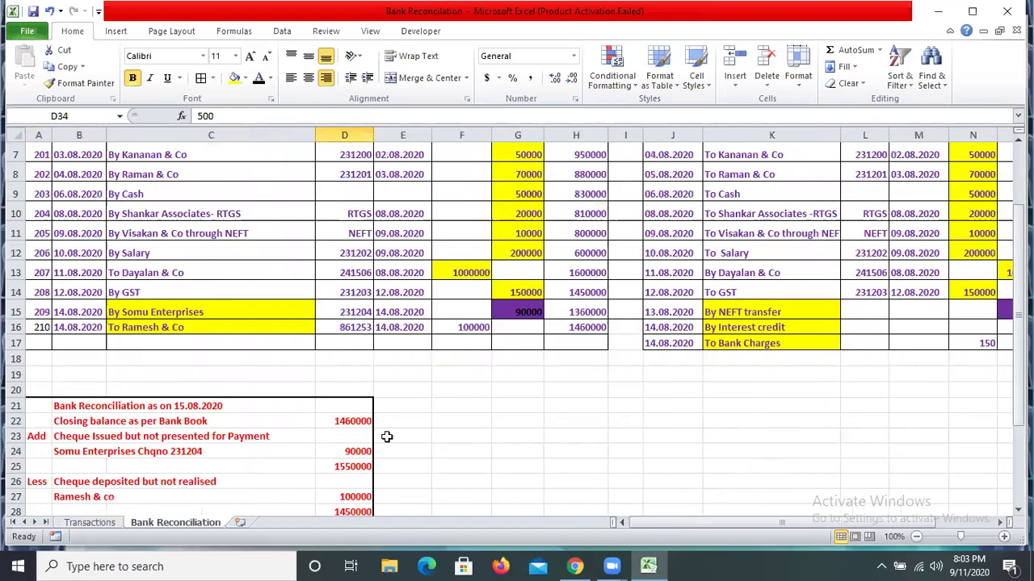
# Recheck the reconciling items against the bank book, starting from its blank row 17.
pyautogui.scroll(-1, 111, 274)
pyautogui.click(89, 284)
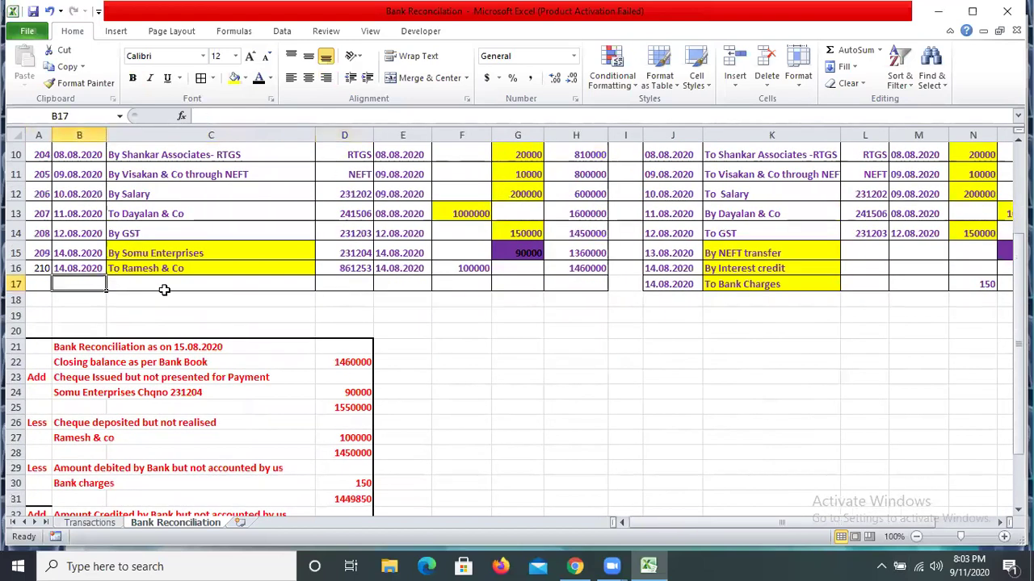
pyautogui.scroll(-2, 167, 298)
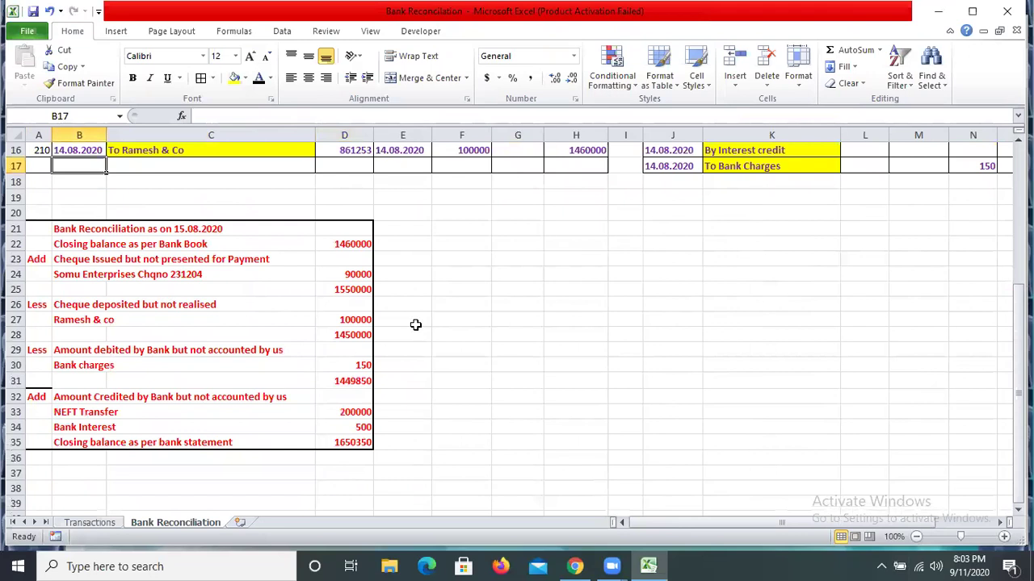
pyautogui.scroll(2, 377, 319)
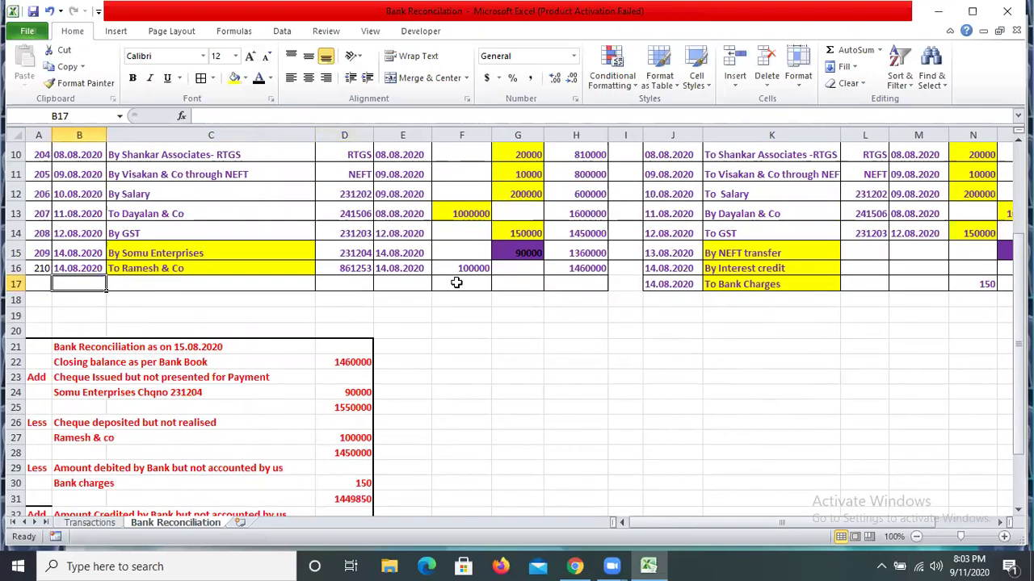
pyautogui.scroll(-2, 457, 283)
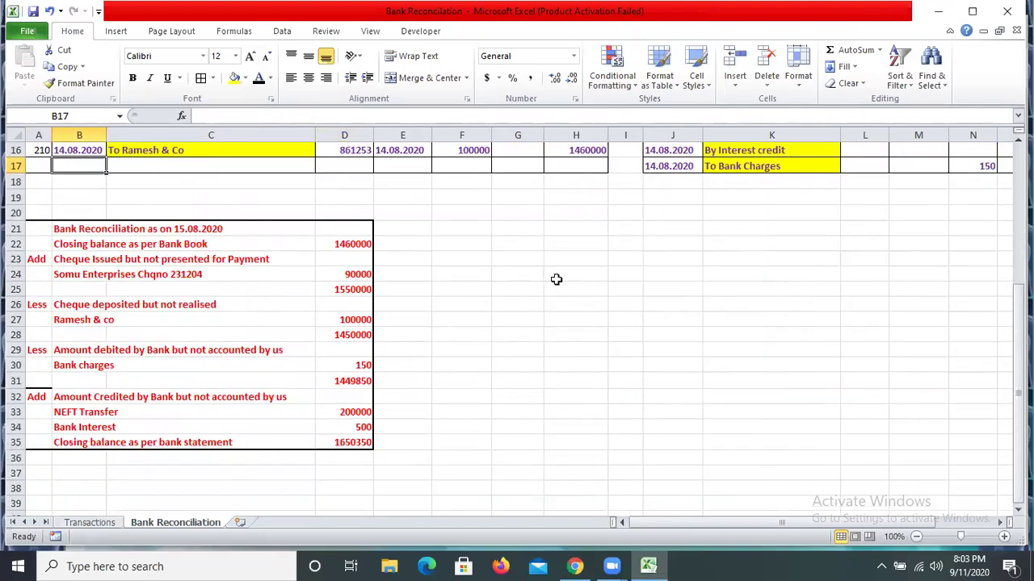
pyautogui.scroll(2, 557, 279)
# Record "By Bank charges" in bank book row 17 with 150 in the Credit column.
pyautogui.click(556, 280)
pyautogui.press('Left')
pyautogui.press('Left')
pyautogui.press('Left')
pyautogui.press('Left')
pyautogui.press('Left')
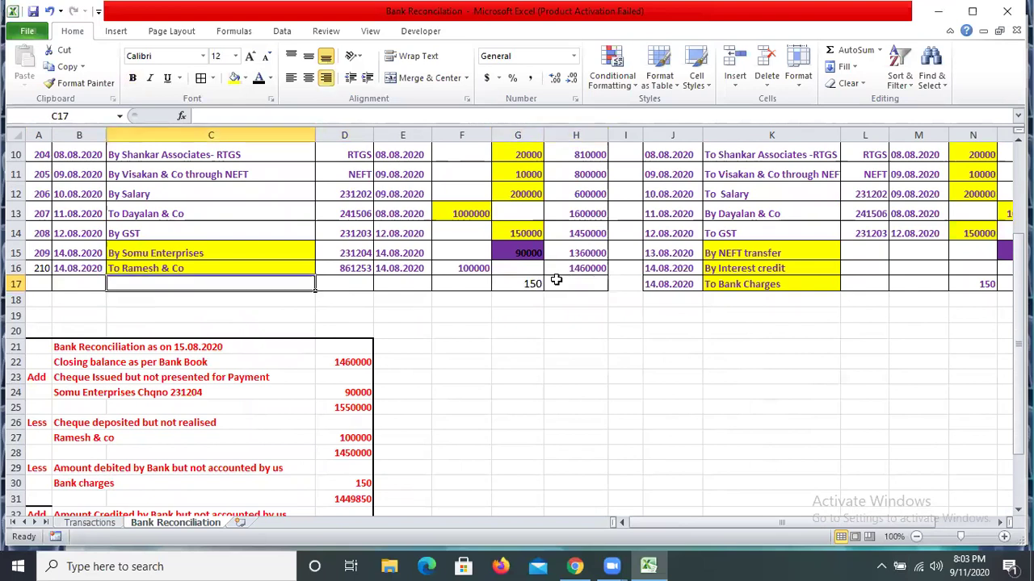
pyautogui.write('bAN')
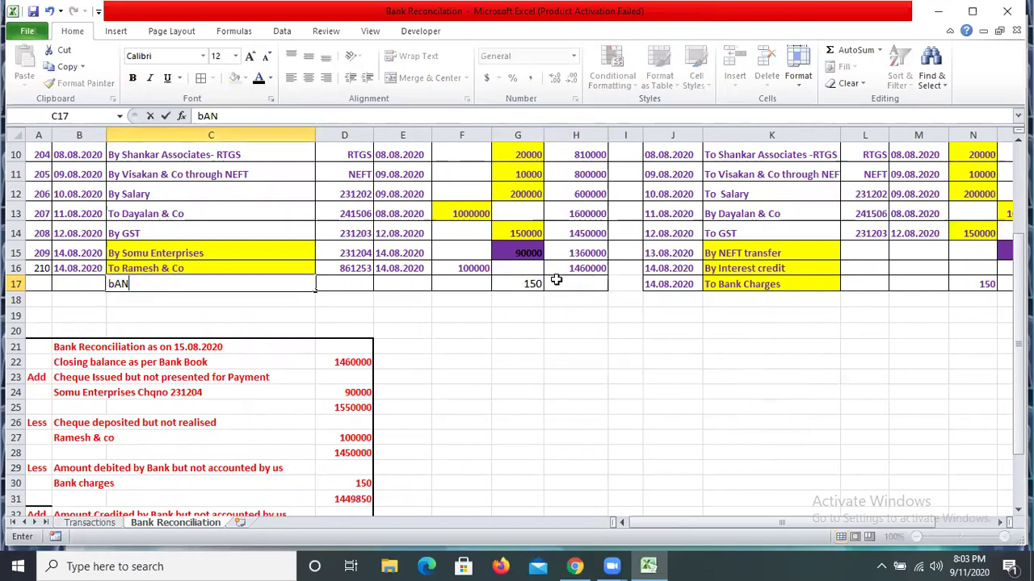
pyautogui.press('BackSpace')
pyautogui.press('BackSpace')
pyautogui.press('BackSpace')
pyautogui.write('Ban')
pyautogui.press('BackSpace')
pyautogui.press('BackSpace')
pyautogui.press('BackSpace')
pyautogui.write('By Bank charges')
pyautogui.press('Tab')
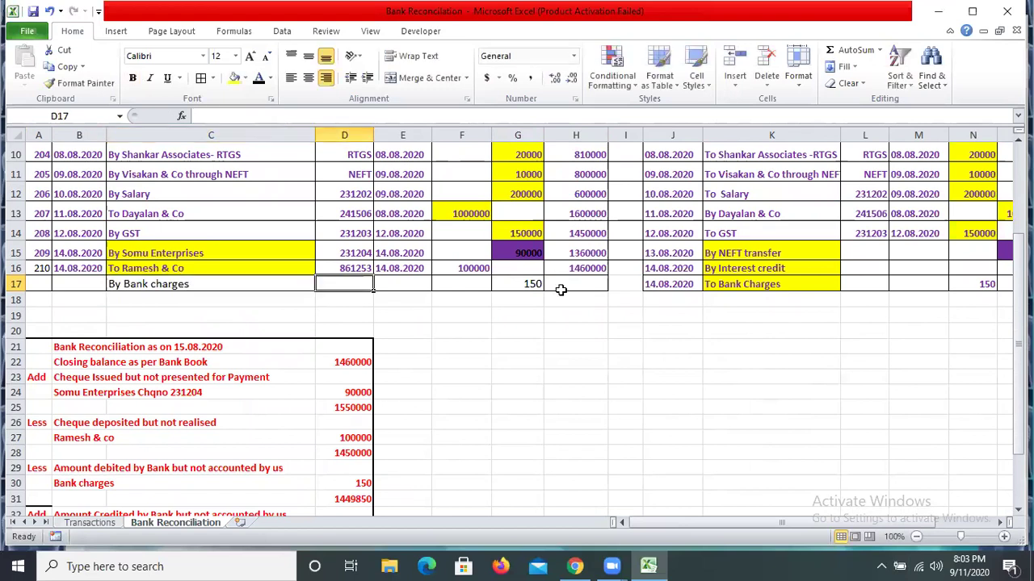
# Copy the balance formula from H16 into H17 for the bank charges entry.
pyautogui.press('Up')
pyautogui.press('Right')
pyautogui.press('Right')
pyautogui.press('Right')
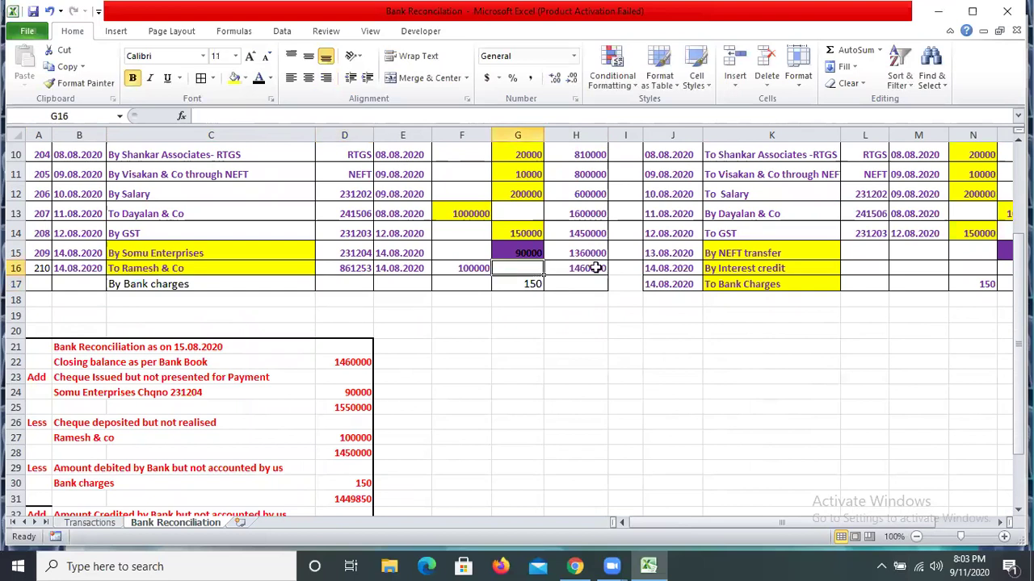
pyautogui.click(595, 268)
pyautogui.hotkey('ctrl', 'c')
pyautogui.press('Down')
pyautogui.press('Return')
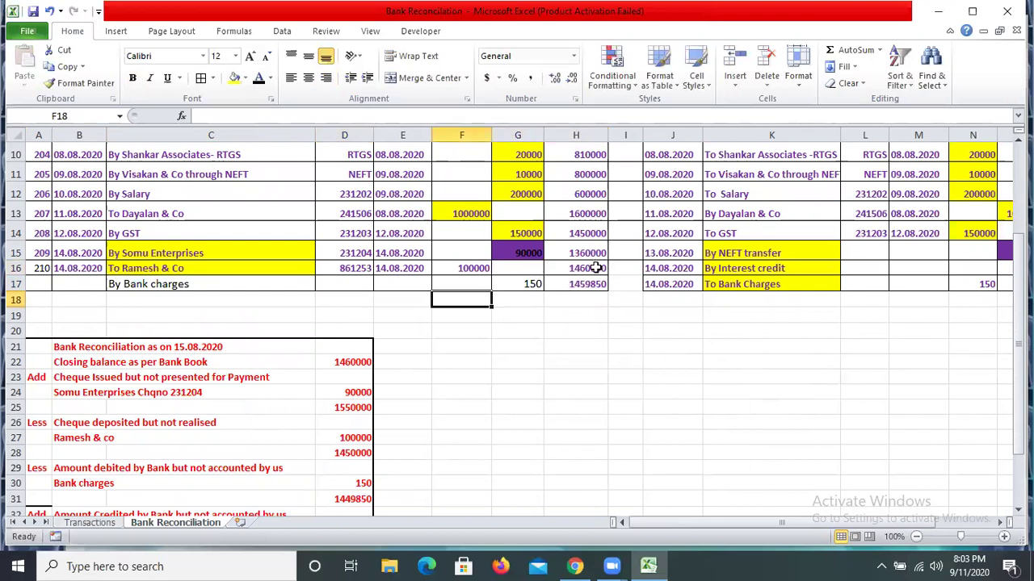
# Record "To NEFT Transfer" in bank book row 18 with 200000 in the Debit column.
pyautogui.press('Left')
pyautogui.press('Left')
pyautogui.press('Left')
pyautogui.scroll(-2, 583, 332)
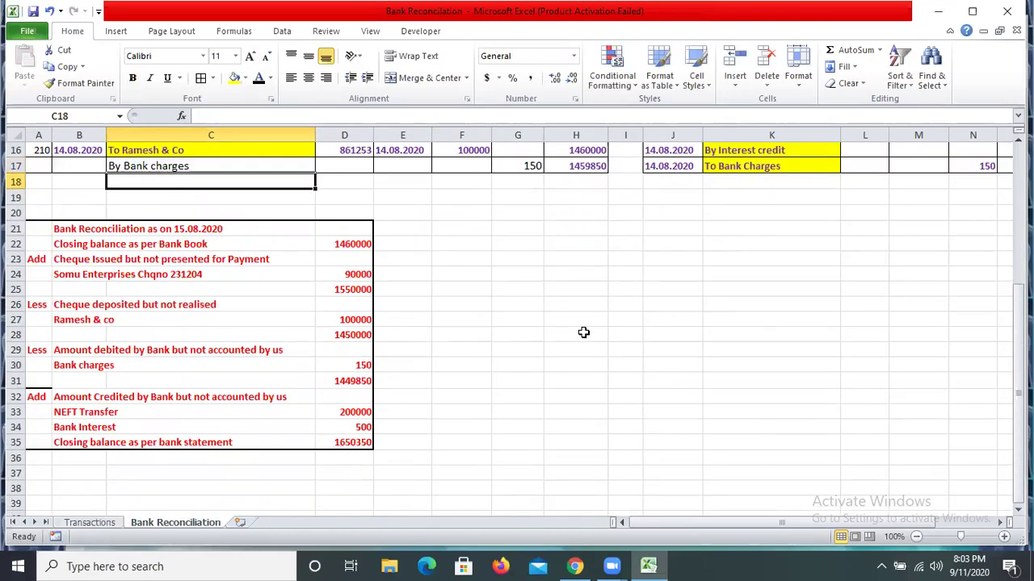
pyautogui.write('To')
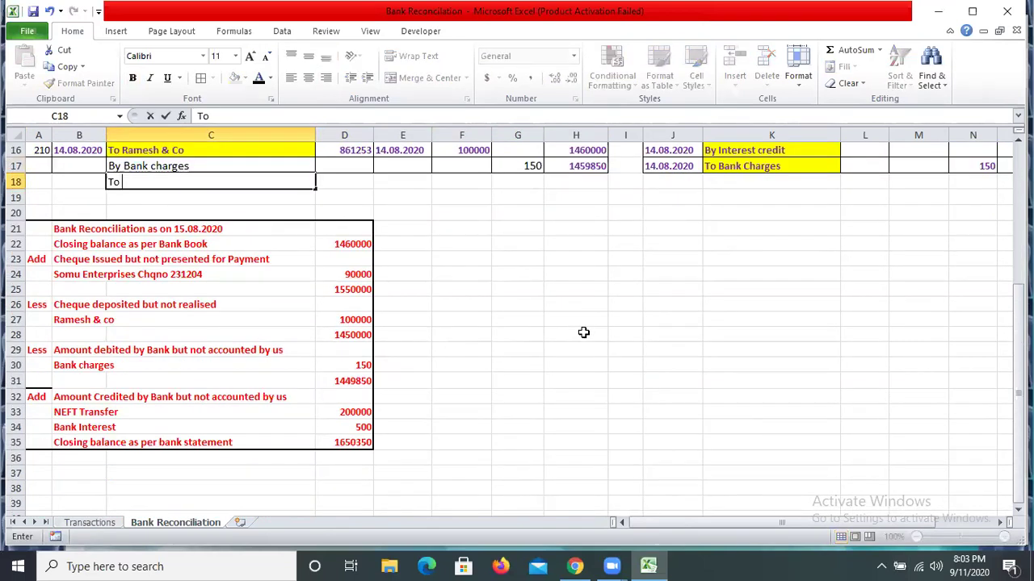
pyautogui.write('NEFT TRA')
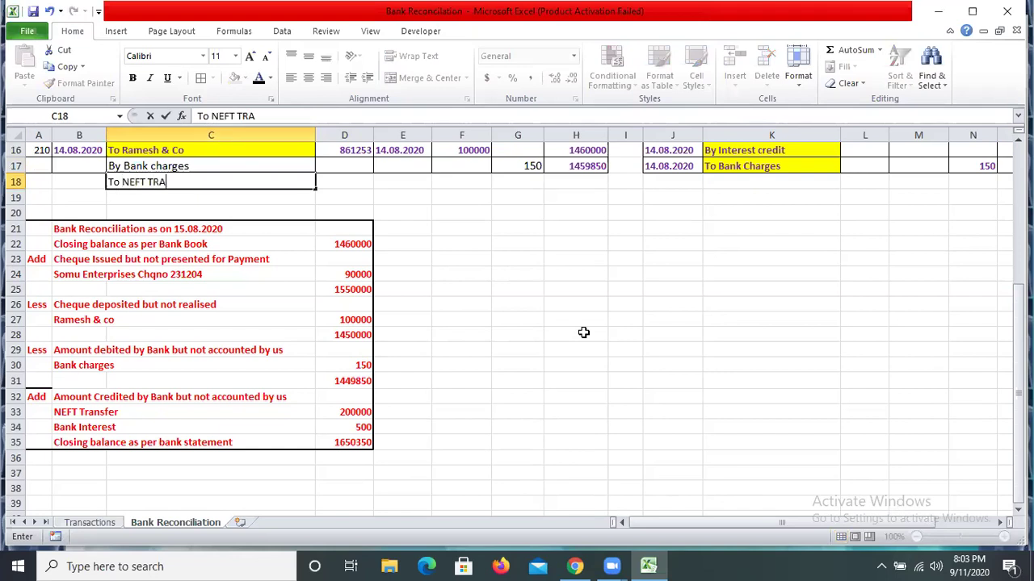
pyautogui.press('BackSpace')
pyautogui.press('BackSpace')
pyautogui.write('ransfer')
pyautogui.press('Tab')
pyautogui.press('Tab')
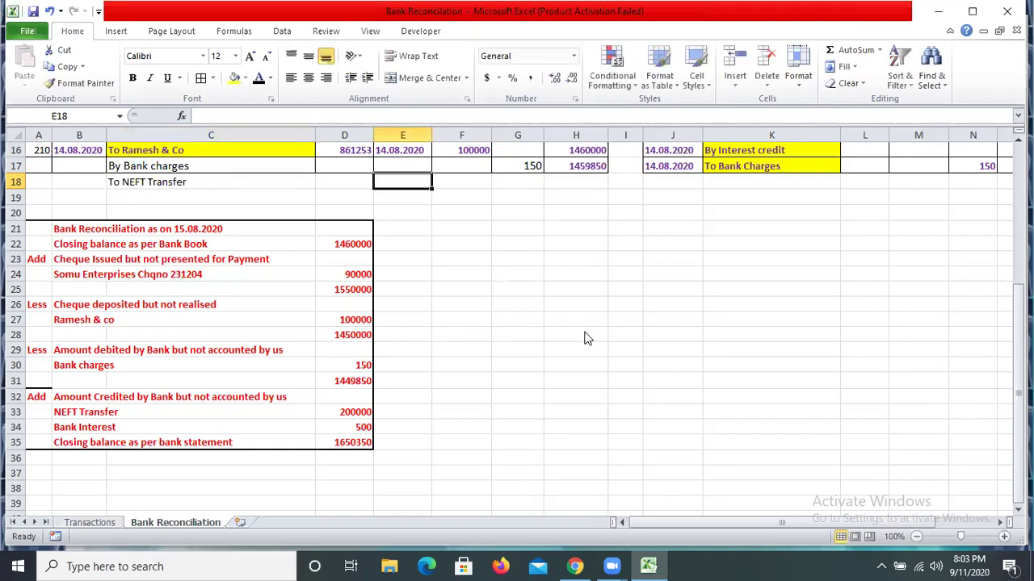
pyautogui.press('Tab')
pyautogui.write('200000')
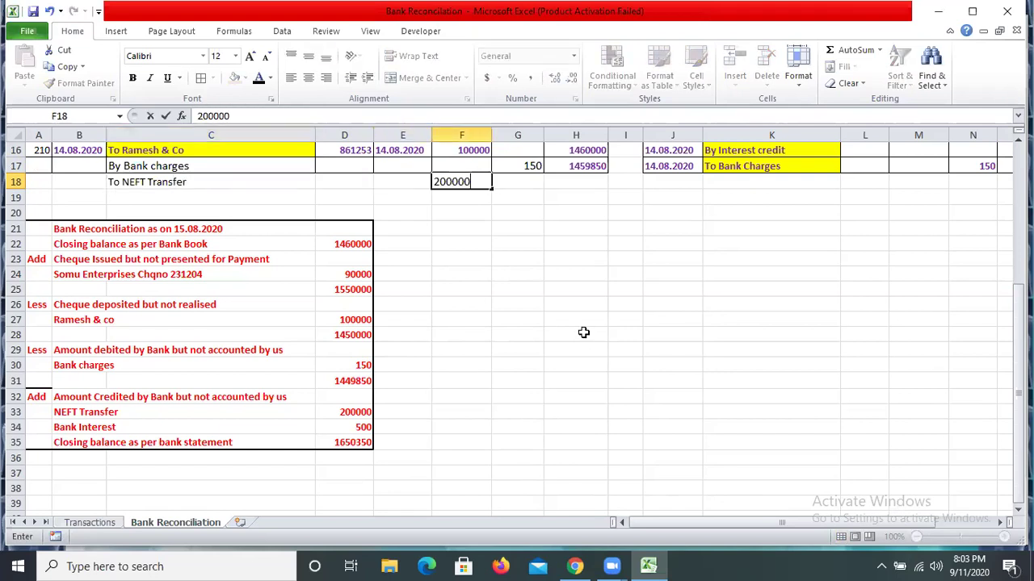
pyautogui.press('Left')
# Record "To Bank Interest" in bank book row 19 with 500 in the Debit column.
pyautogui.press('Left')
pyautogui.press('Left')
pyautogui.press('Down')
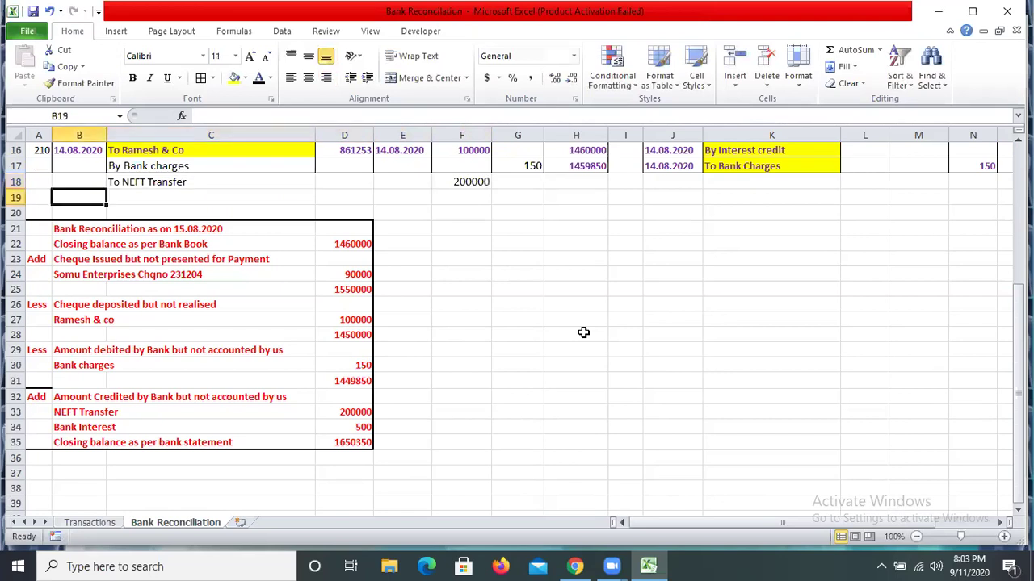
pyautogui.write('To Bank INte')
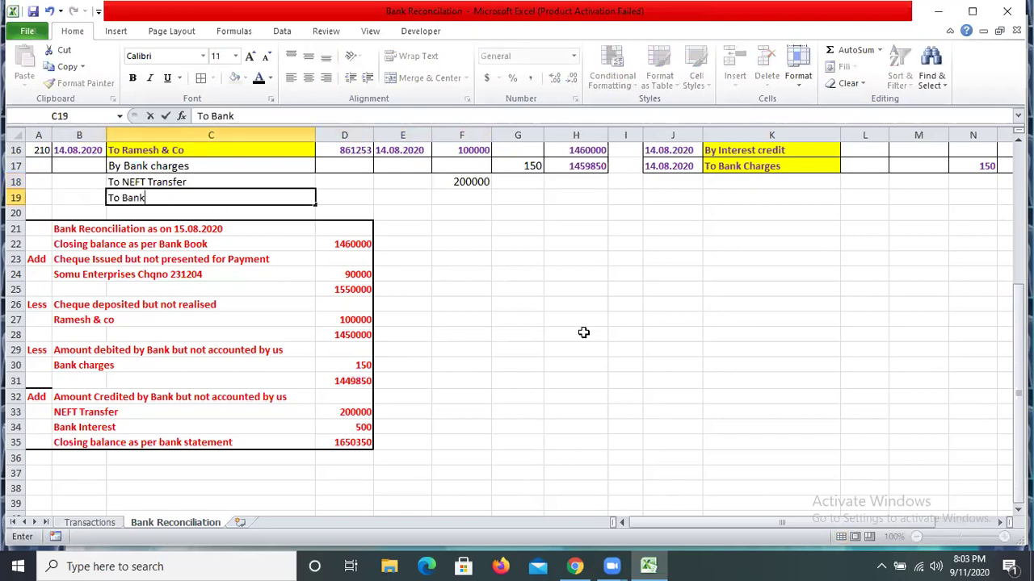
pyautogui.press('BackSpace')
pyautogui.press('BackSpace')
pyautogui.press('BackSpace')
pyautogui.write('N')
pyautogui.press('BackSpace')
pyautogui.write('N')
pyautogui.press('BackSpace')
pyautogui.write('nterest')
pyautogui.press('Left')
pyautogui.press('Right')
pyautogui.press('Right')
pyautogui.press('Right')
pyautogui.press('Right')
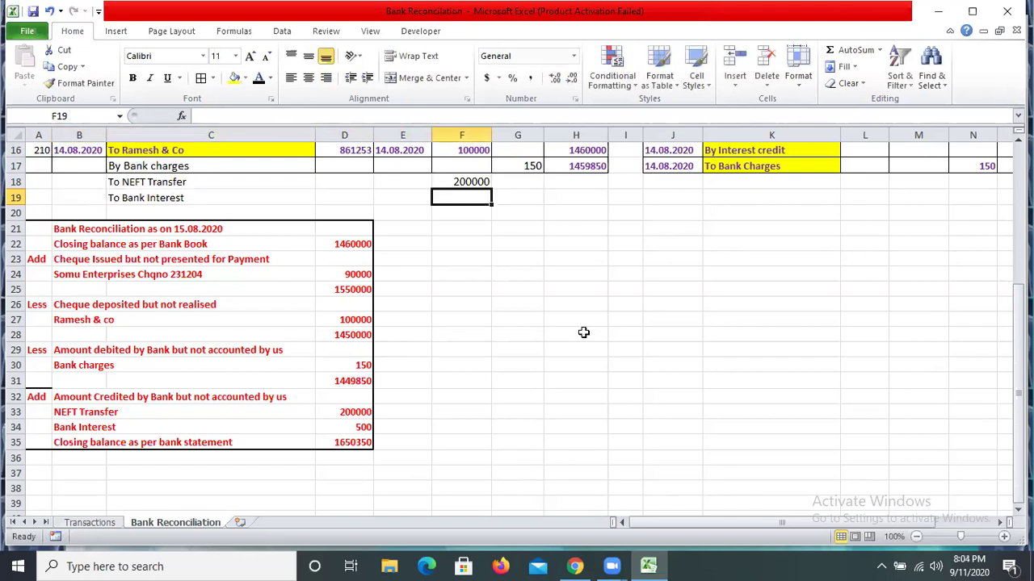
pyautogui.write('500')
pyautogui.press('Right')
# Copy the balance formula from H17 down to H18 and H19 for the NEFT transfer and interest entries.
pyautogui.press('Right')
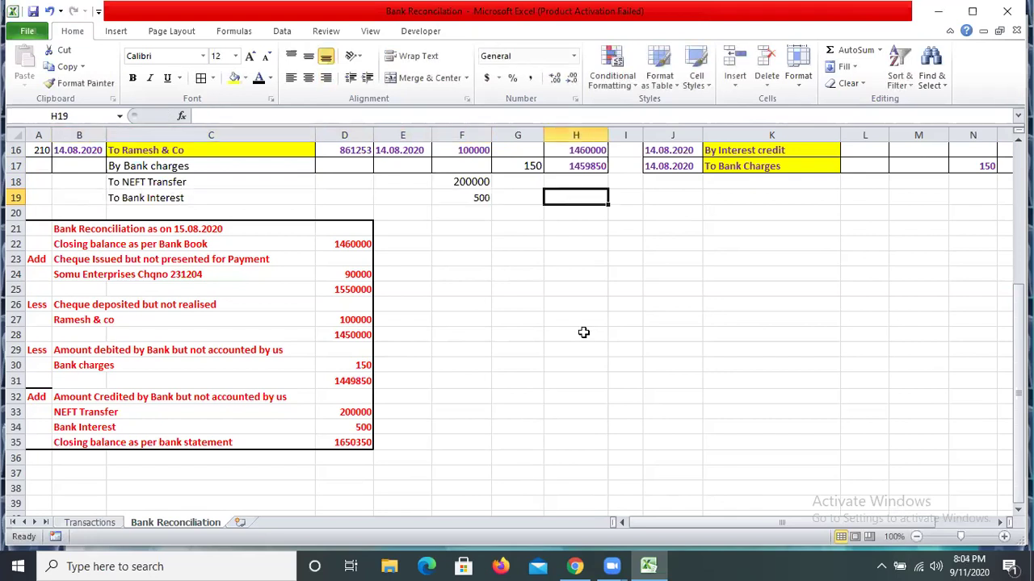
pyautogui.press('Up')
pyautogui.press('Up')
pyautogui.hotkey('ctrl', 'c')
pyautogui.hotkey('shift', 'Down')
pyautogui.hotkey('shift', 'Down')
pyautogui.press('Return')
pyautogui.press('Down')
pyautogui.press('Down')
# Compare the updated bank book balance in H19 with the bank statement's balance column.
pyautogui.press('Right')
pyautogui.press('Right')
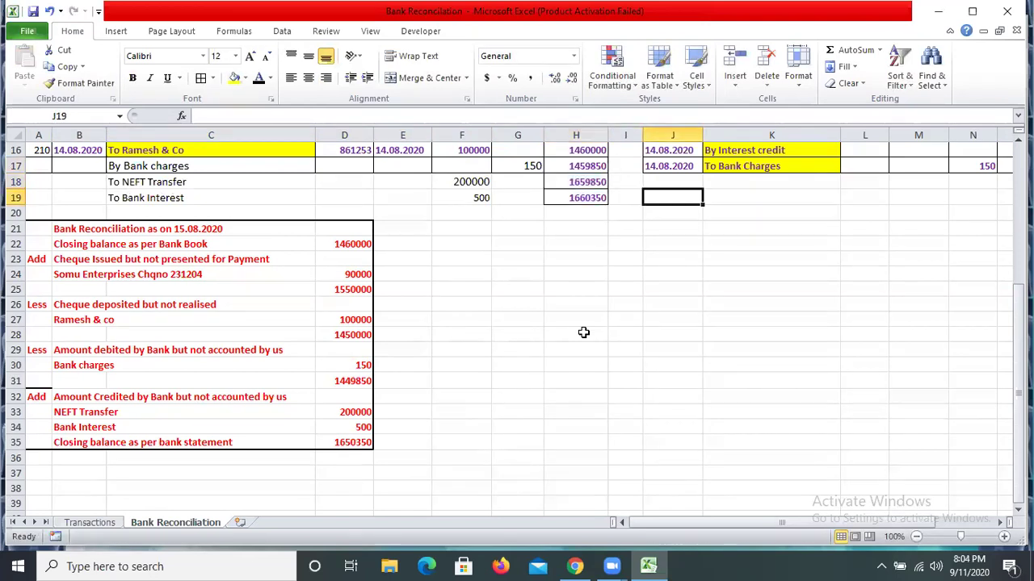
pyautogui.press('Left')
pyautogui.press('Left')
pyautogui.press('Right')
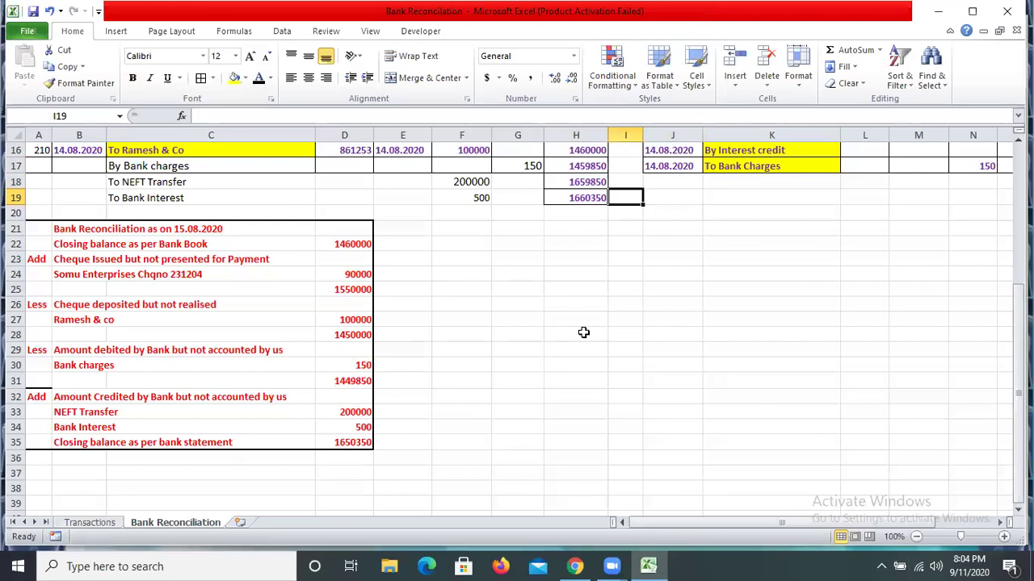
pyautogui.press('Right')
pyautogui.press('Right')
pyautogui.press('Right')
pyautogui.press('Right')
pyautogui.press('Right')
pyautogui.press('Right')
pyautogui.press('Right')
pyautogui.press('Left')
pyautogui.press('Left')
pyautogui.press('Left')
pyautogui.press('Left')
pyautogui.press('Left')
pyautogui.press('Left')
pyautogui.press('Left')
pyautogui.press('Left')
pyautogui.press('Left')
pyautogui.press('Left')
pyautogui.press('Left')
pyautogui.press('Left')
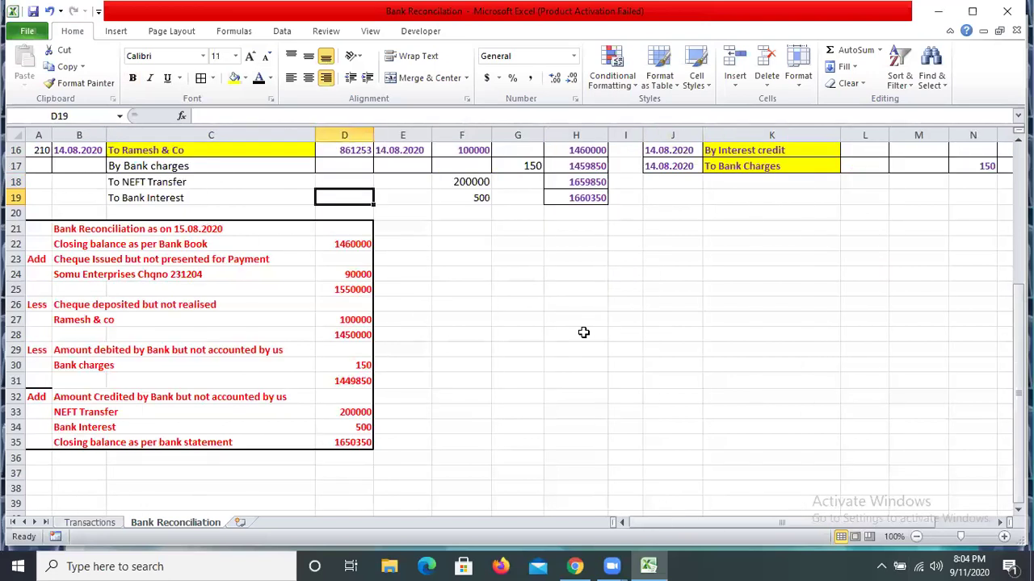
# Set the closing balance as per Bank Book in D22 of the reconciliation to 1660350.
pyautogui.press('Down')
pyautogui.press('Down')
pyautogui.press('Down')
pyautogui.write('16')
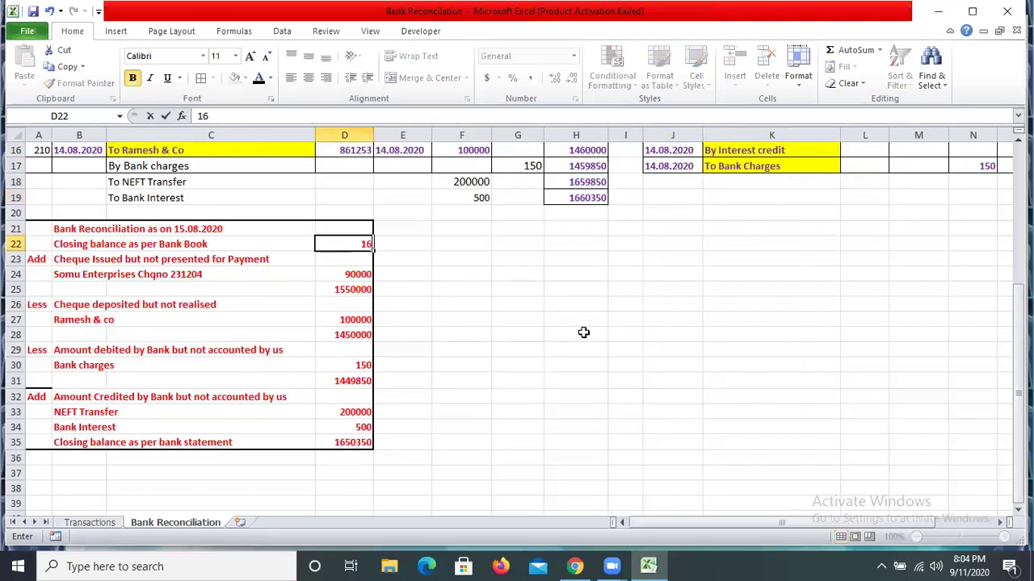
pyautogui.write('60350')
pyautogui.press('Tab')
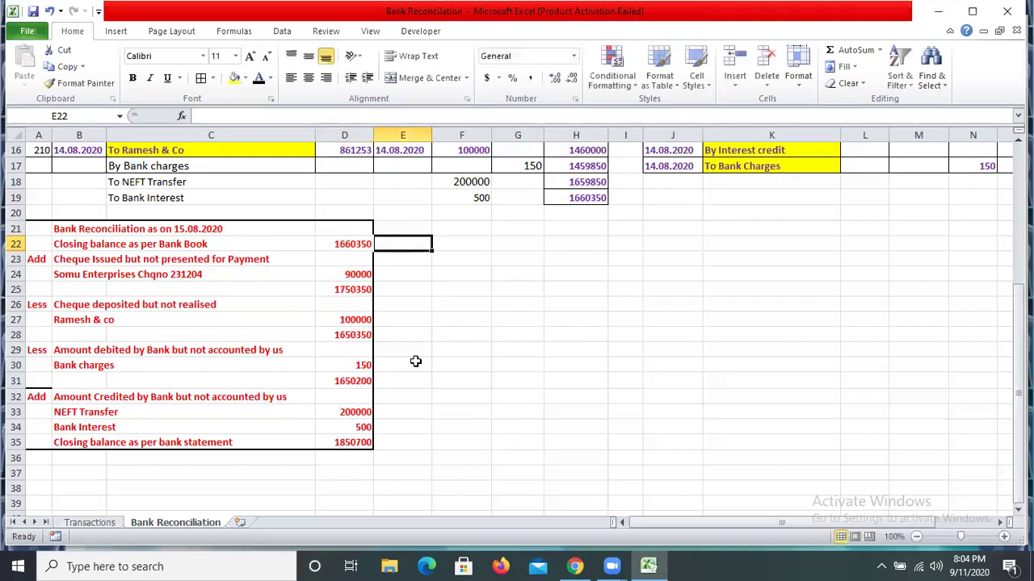
# Clear the Bank charges label and its amount from row 30 of the reconciliation.
pyautogui.click(355, 365)
pyautogui.press('Delete')
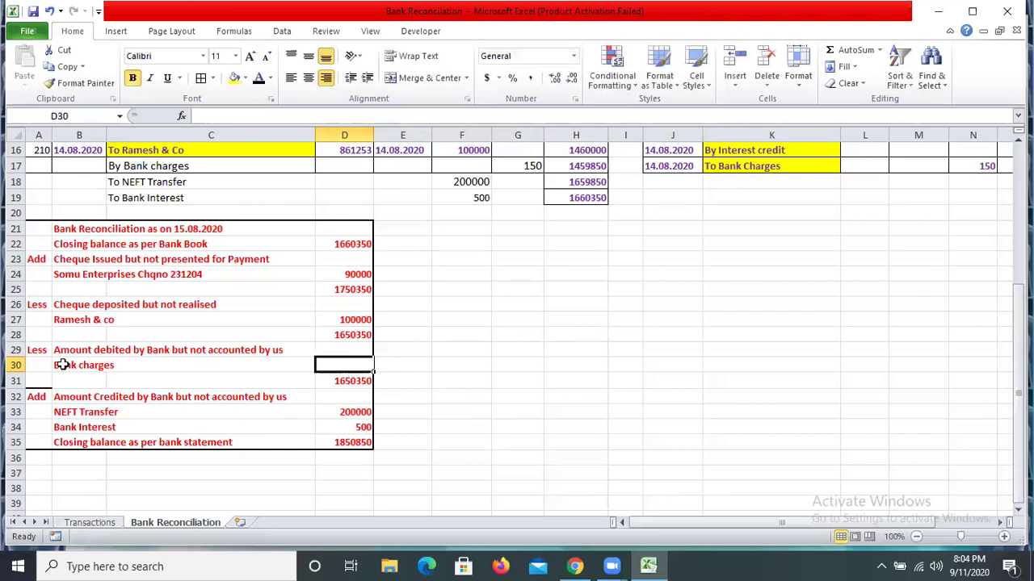
pyautogui.press('Left')
pyautogui.press('Left')
pyautogui.press('Delete')
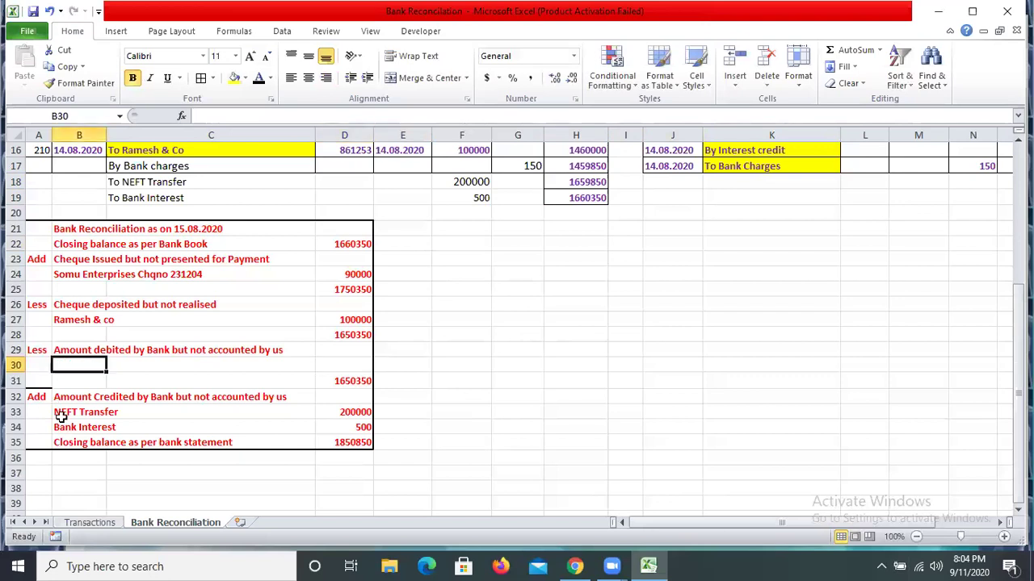
# Clear the NEFT Transfer and Bank Interest labels and amounts from B33:D34 of the reconciliation.
pyautogui.click(62, 418)
pyautogui.hotkey('shift', 'Down')
pyautogui.hotkey('shift', 'Right')
pyautogui.hotkey('shift', 'Right')
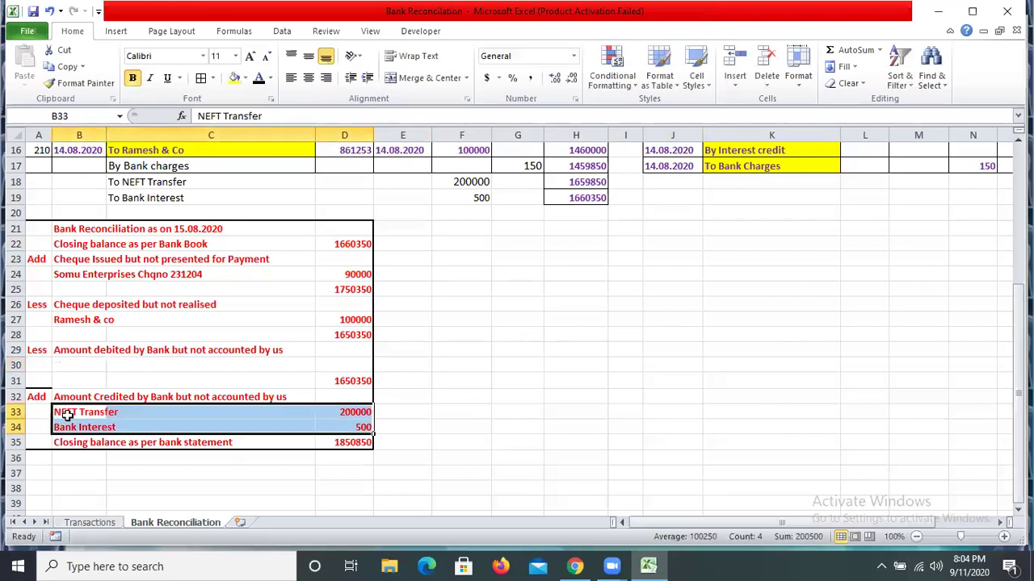
pyautogui.press('Delete')
pyautogui.click(337, 440)
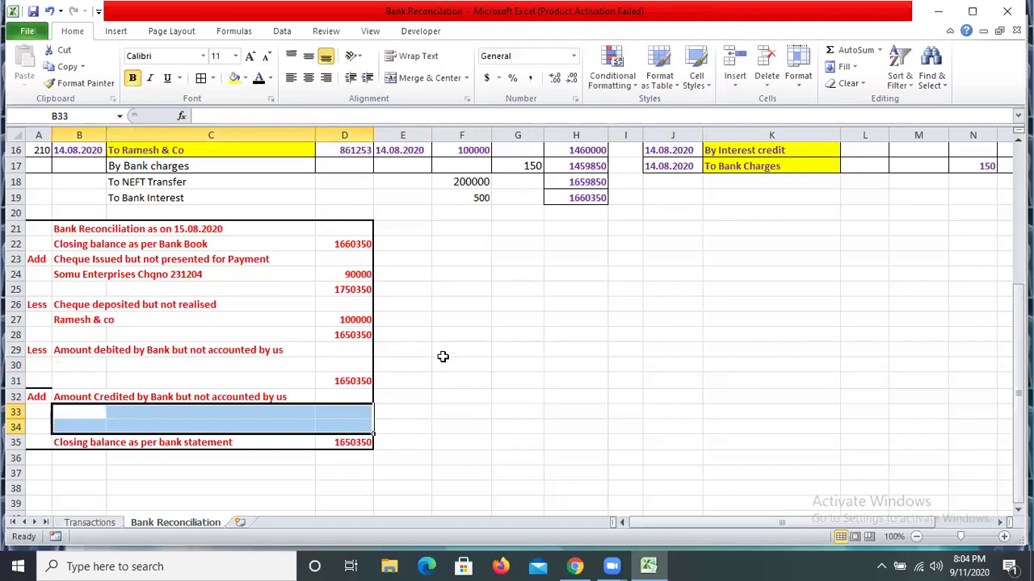
# Compare the reconciliation's closing balance in D35 with the bank statement's final balance in column P.
pyautogui.click(747, 237)
pyautogui.press('Right')
pyautogui.press('Right')
pyautogui.press('Right')
pyautogui.press('Right')
pyautogui.press('Right')
pyautogui.press('Right')
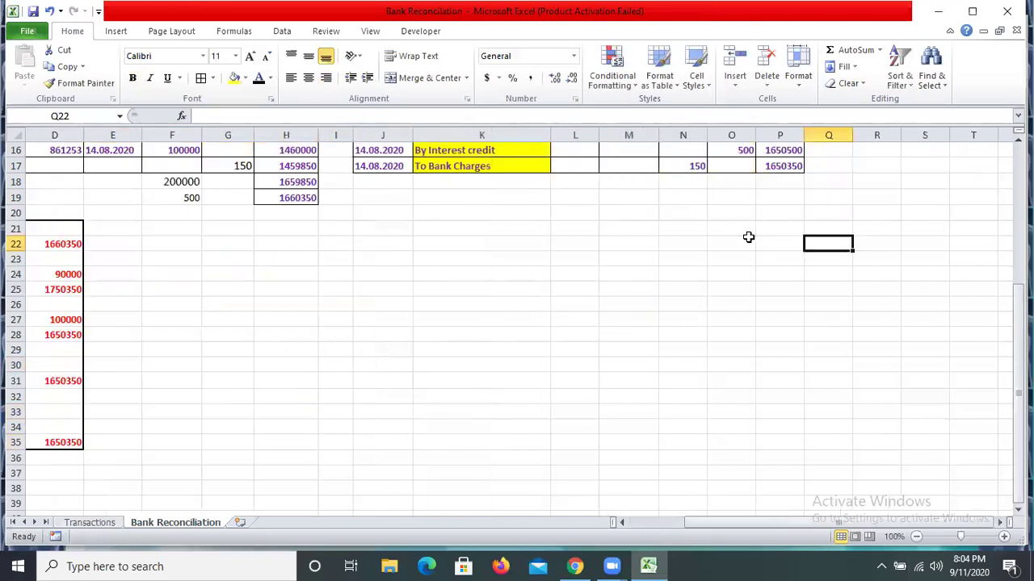
pyautogui.press('Home')
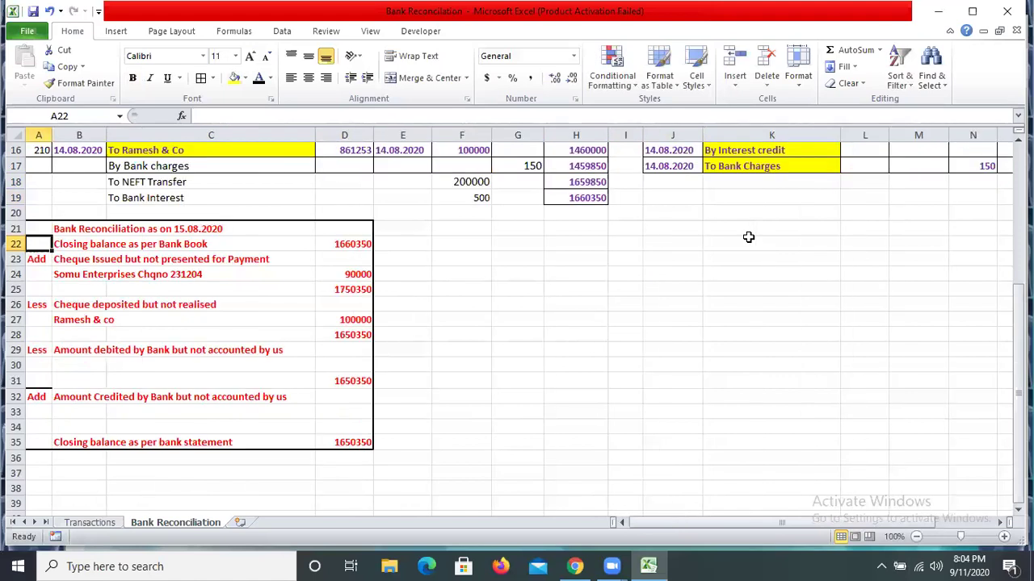
# Review the updated bank book and the HDFC bank statement together with the reconciliation statement below them.
pyautogui.hotkey('ctrl', 'b')
pyautogui.scroll(4, 383, 323)
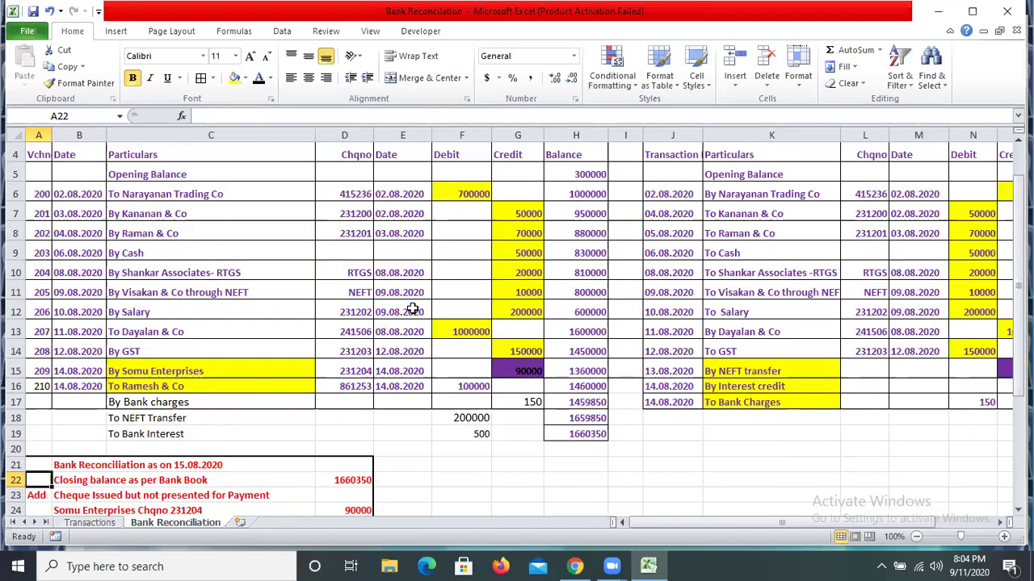
pyautogui.scroll(-6, 412, 309)
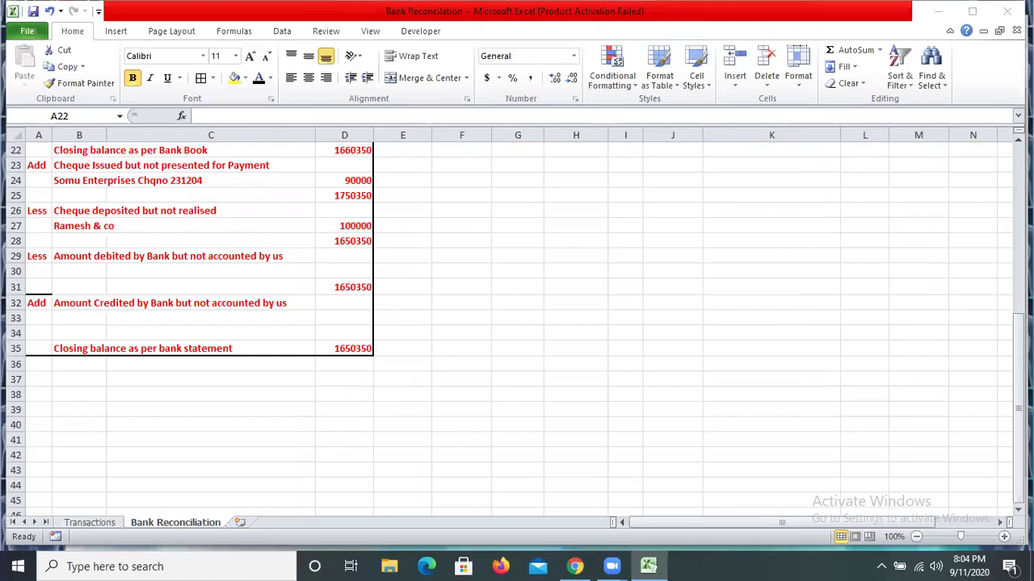
pyautogui.scroll(5, 814, 267)
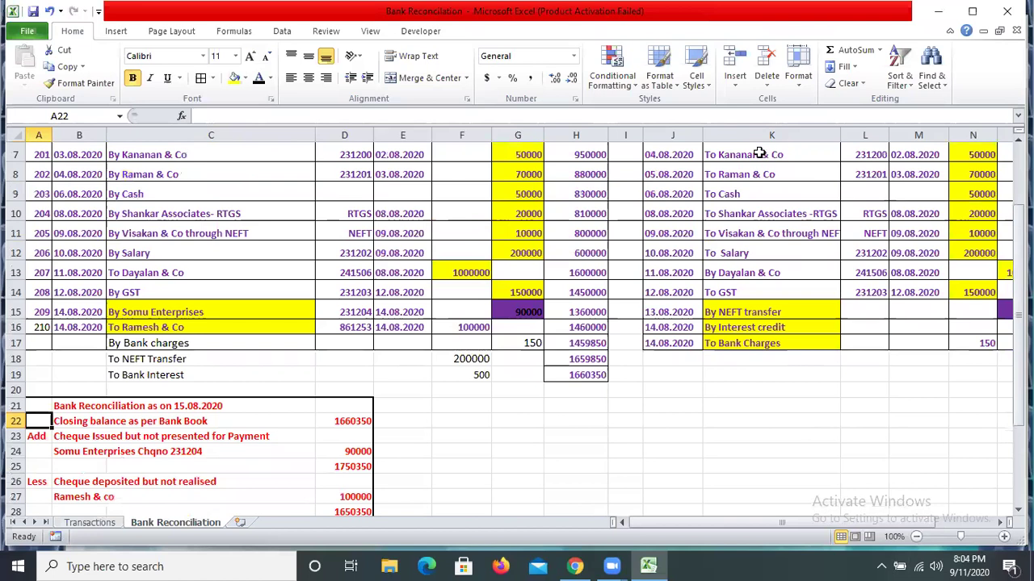
pyautogui.scroll(2, 762, 272)
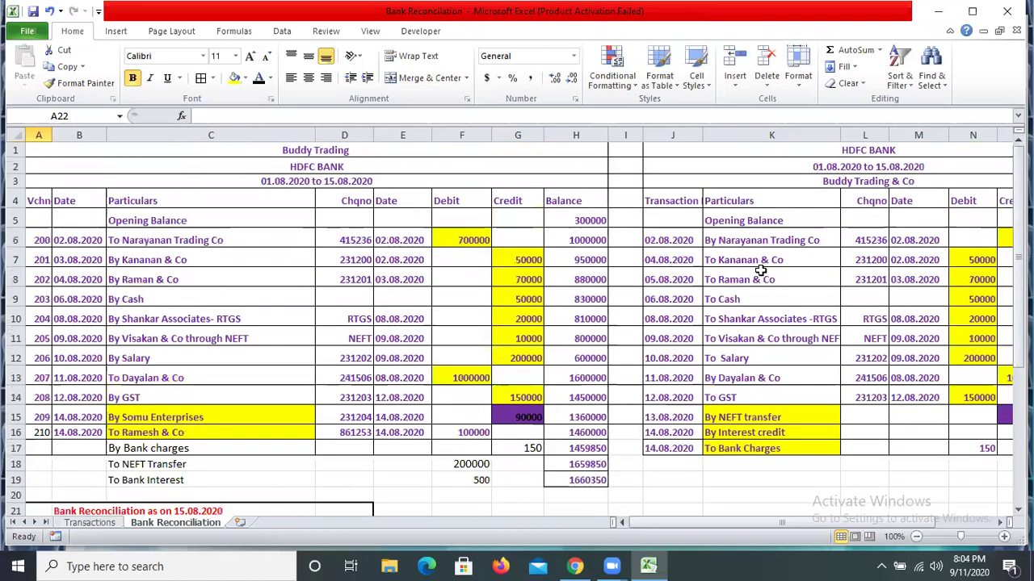
pyautogui.click(777, 151)
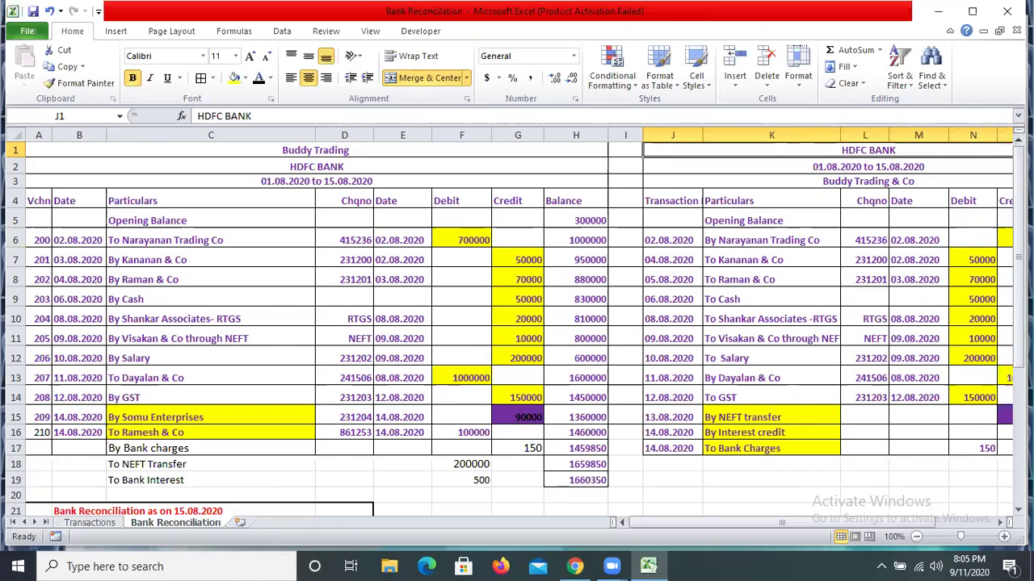
pyautogui.scroll(-5, 379, 332)
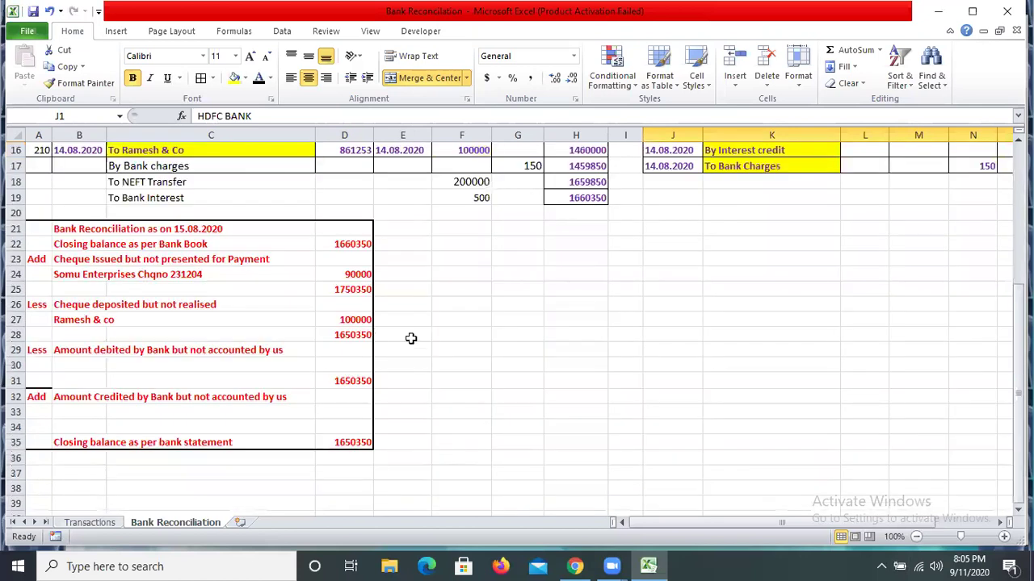
pyautogui.scroll(4, 411, 339)
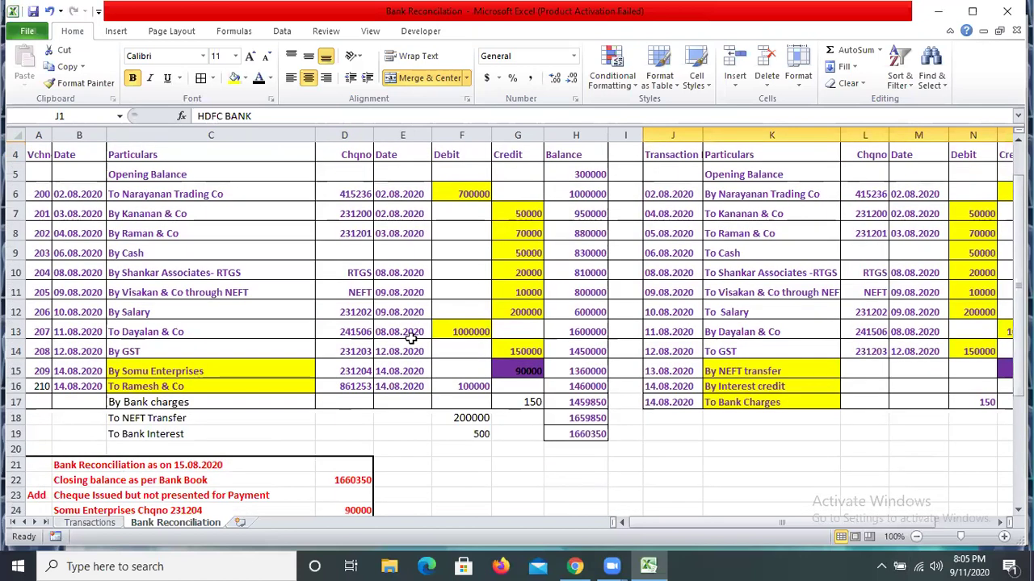